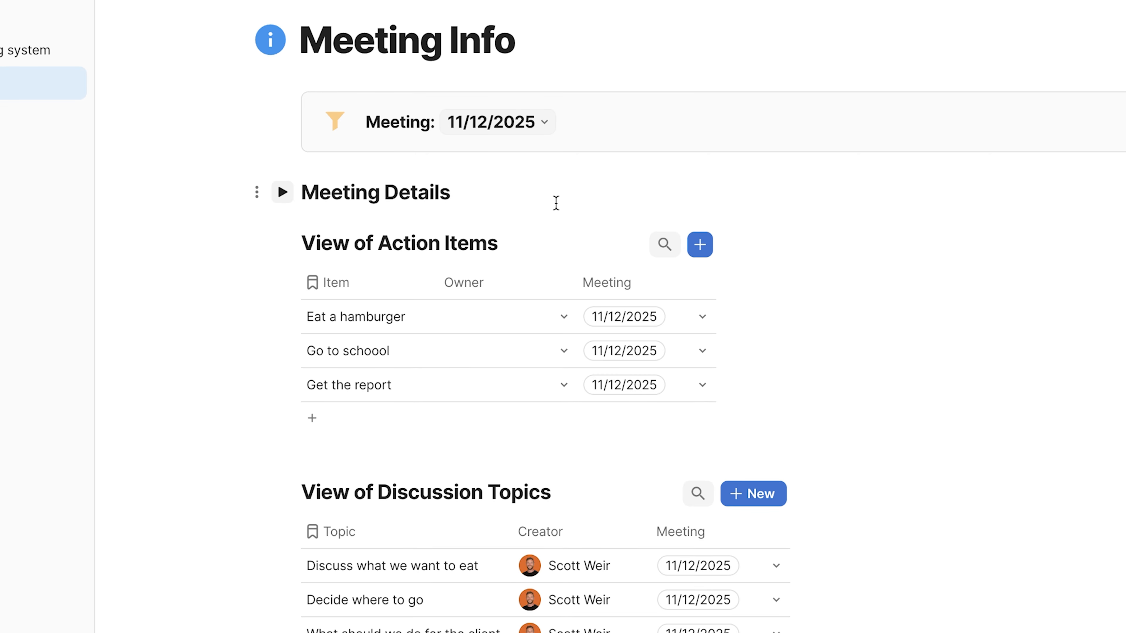
scroll(488, 241, down, 1)
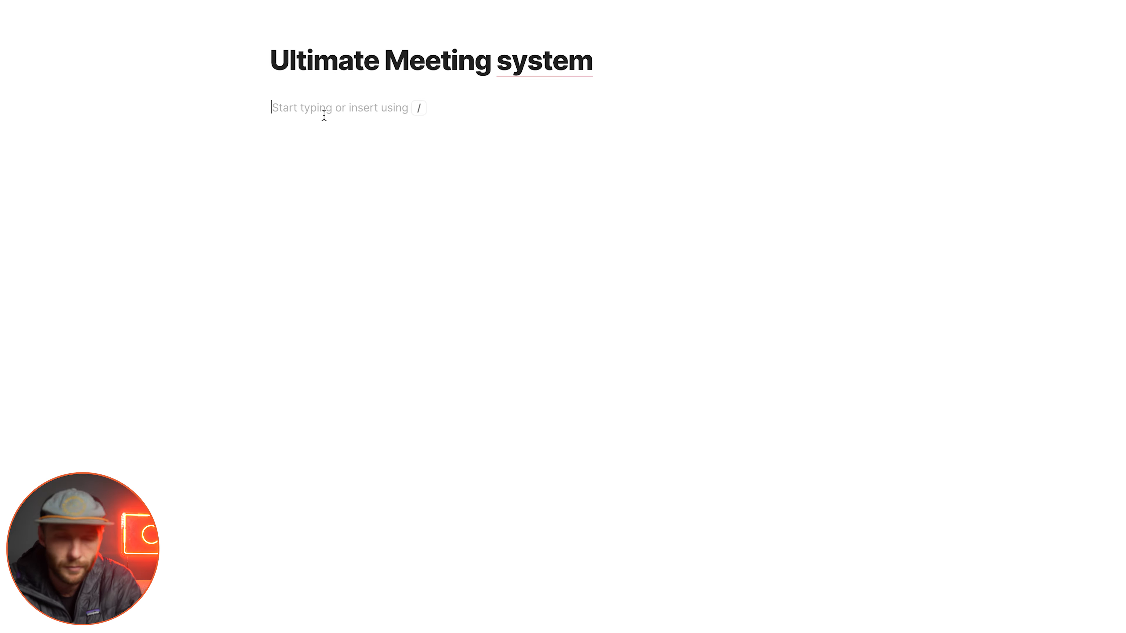
Step: Insert a blank table under the page title and name it Meetings
text(/)
key(BackSpace)
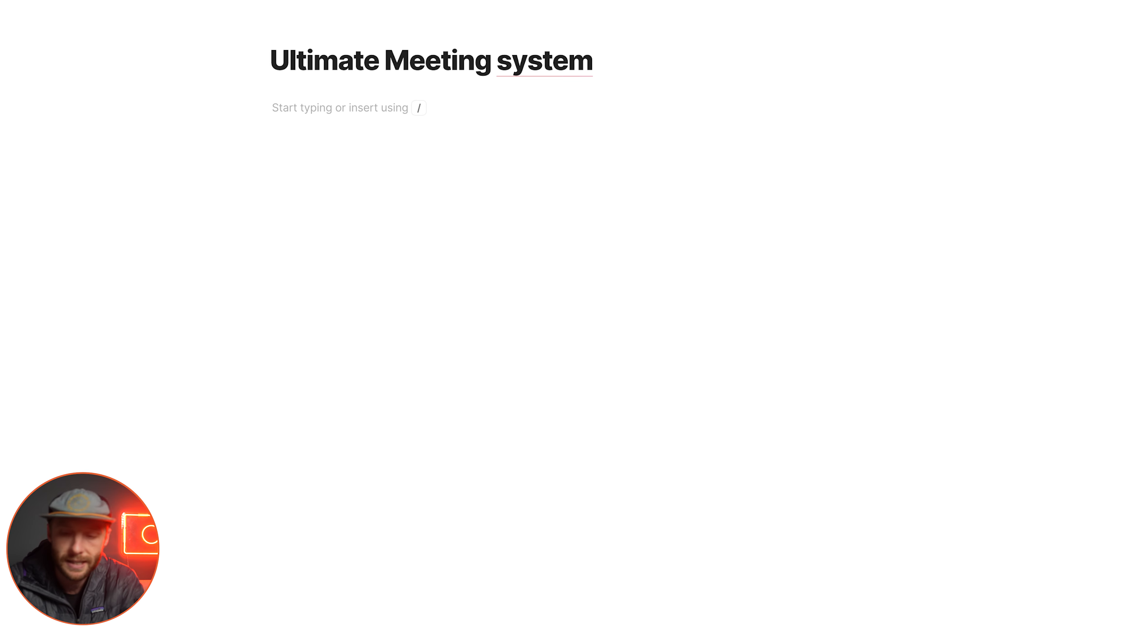
text(/ta)
key(Return)
text(Meetings)
click(321, 293)
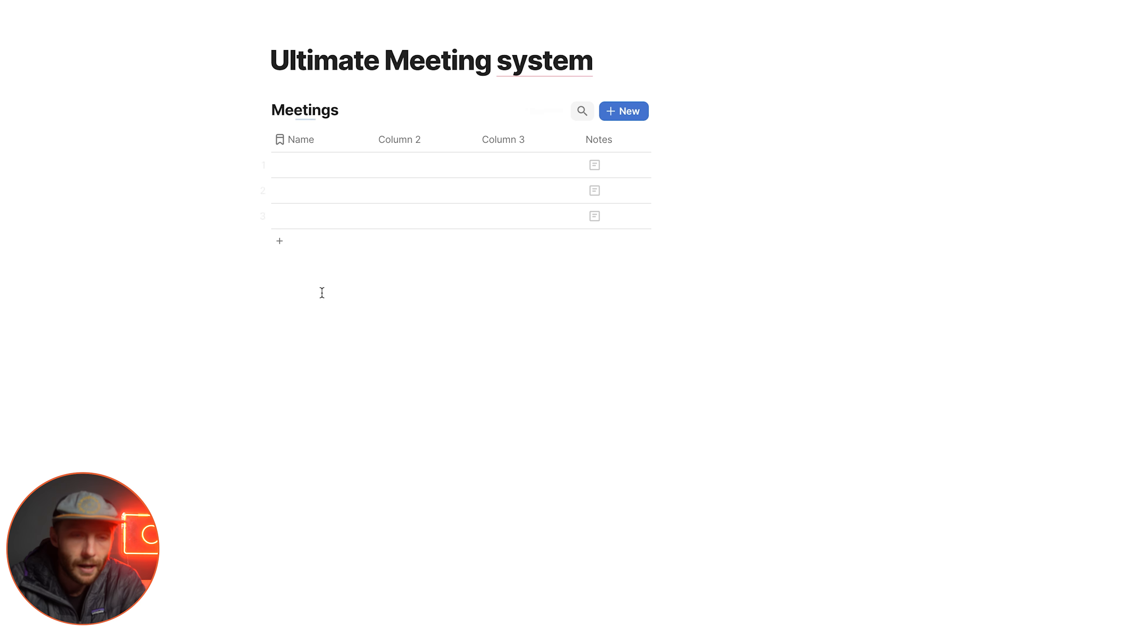
Step: Insert a second blank table below Meetings and name it Action Items
text(/ta)
key(Return)
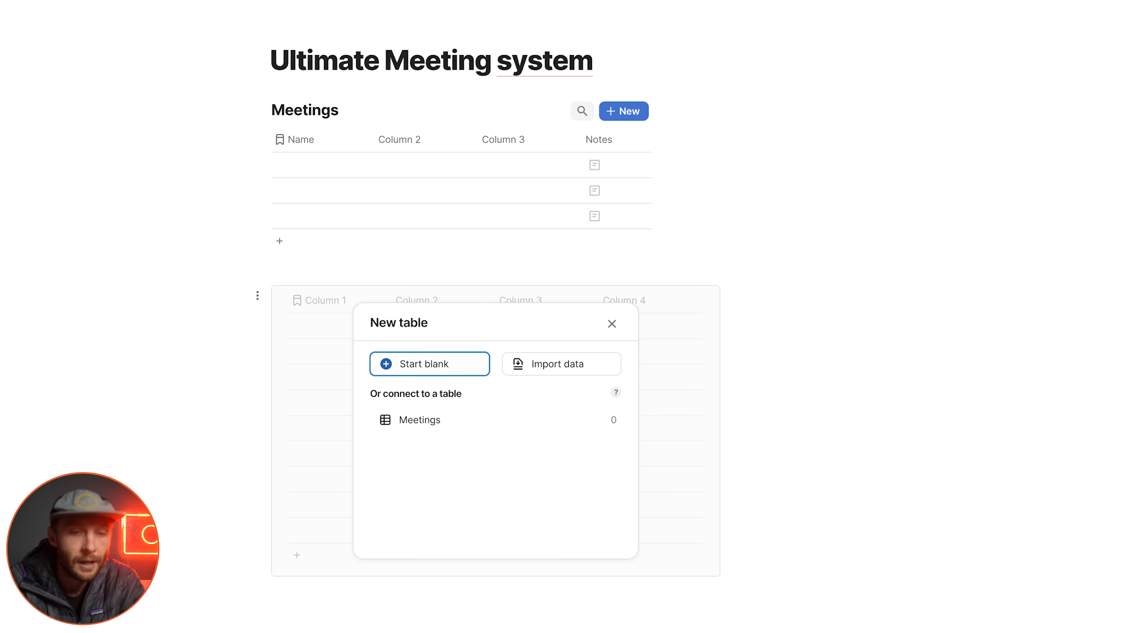
key(Return)
text(Action Items)
Step: Insert a third blank table below Action Items and name it Discussion Topics
click(306, 464)
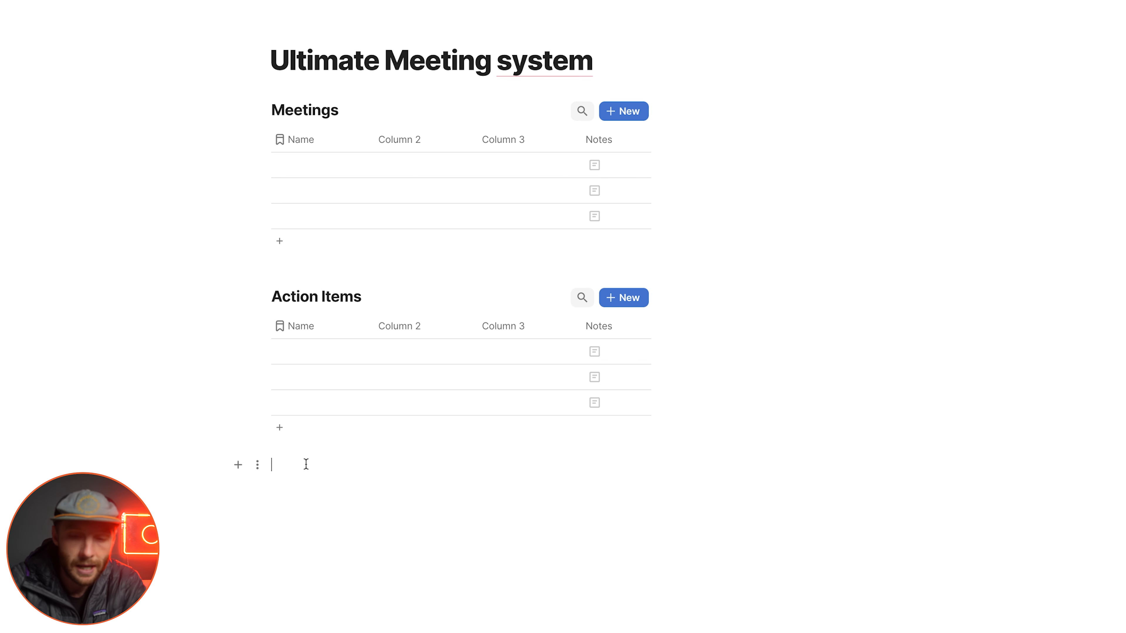
text(/table)
key(Return)
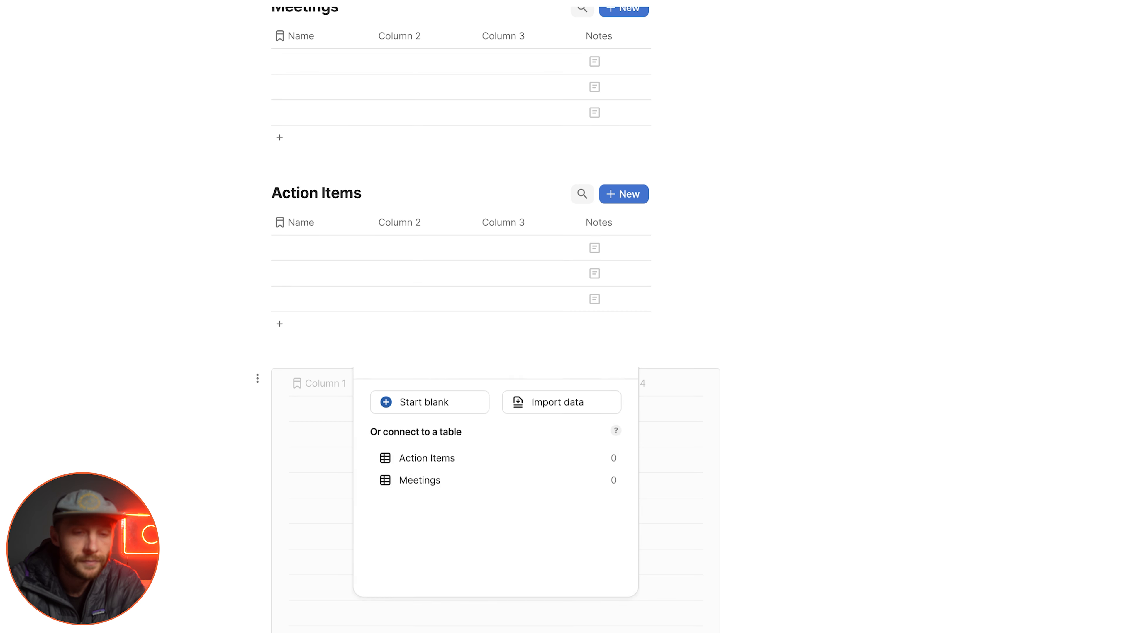
key(Return)
text(Discussion Topics)
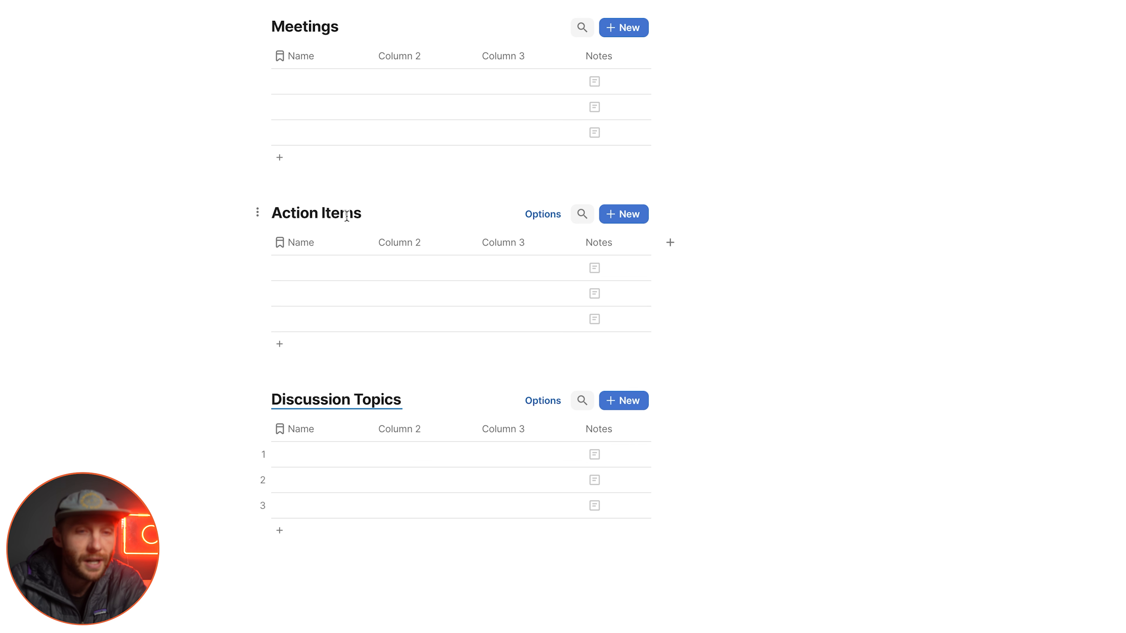
Step: Rename the Meetings table's Name column as Date and change its column type to a date
scroll(346, 213, up, 3)
scroll(346, 216, down, 2)
scroll(348, 220, up, 2)
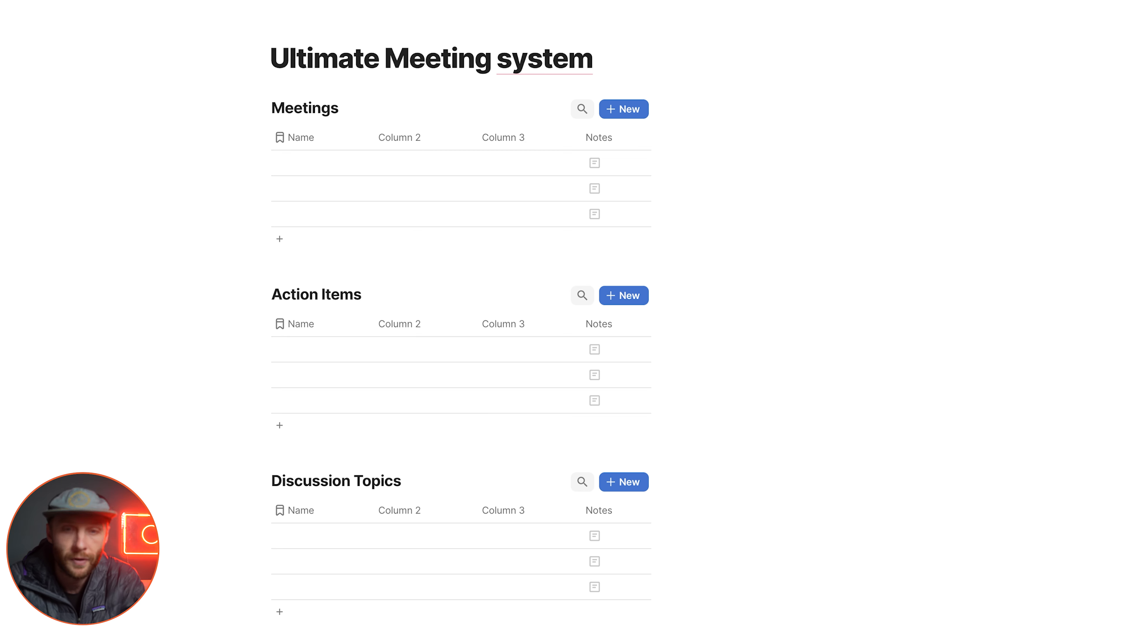
click(312, 137)
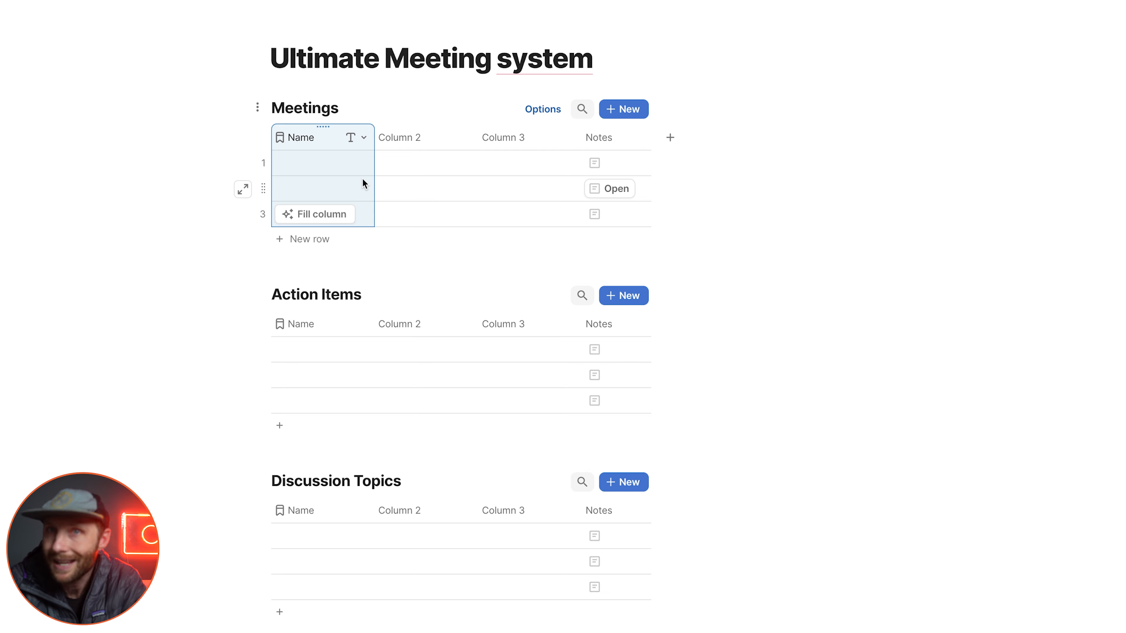
text(Date)
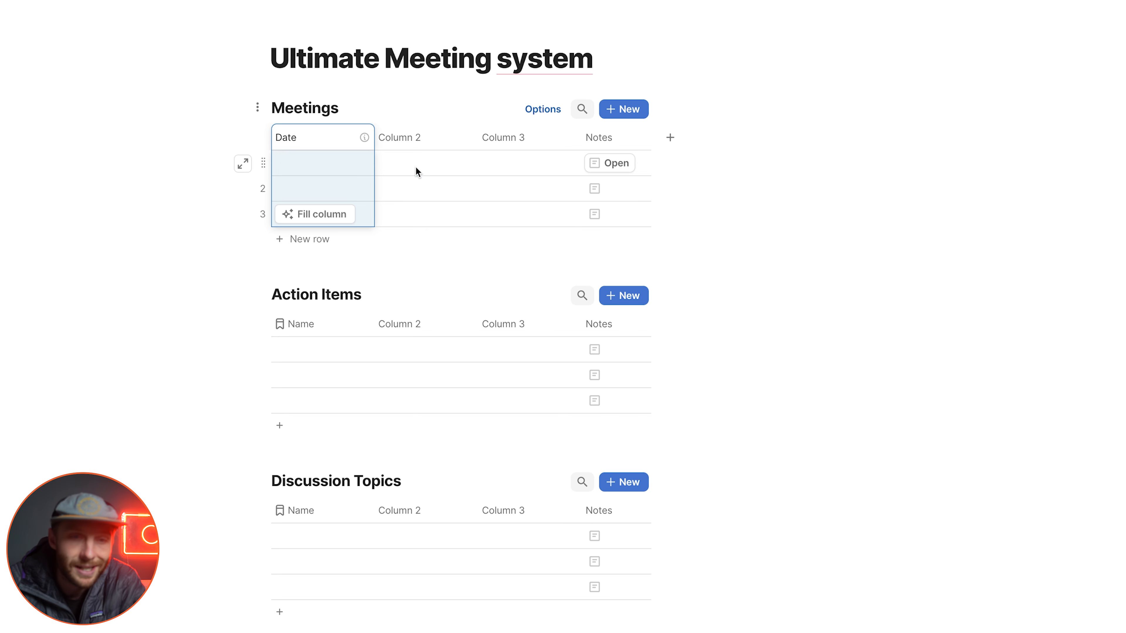
click(415, 168)
click(363, 140)
mouse_move(449, 185)
text(da)
mouse_move(557, 223)
click(676, 221)
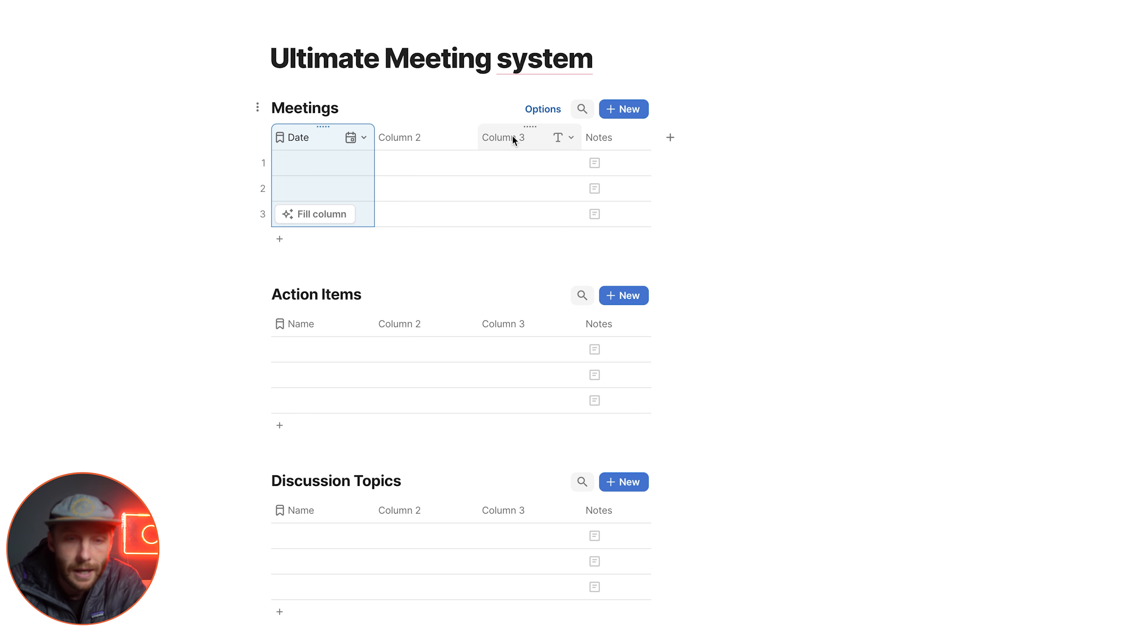
Step: Rename Column 2 of the Meetings table as Meeting Link and set its column type to Link
click(419, 141)
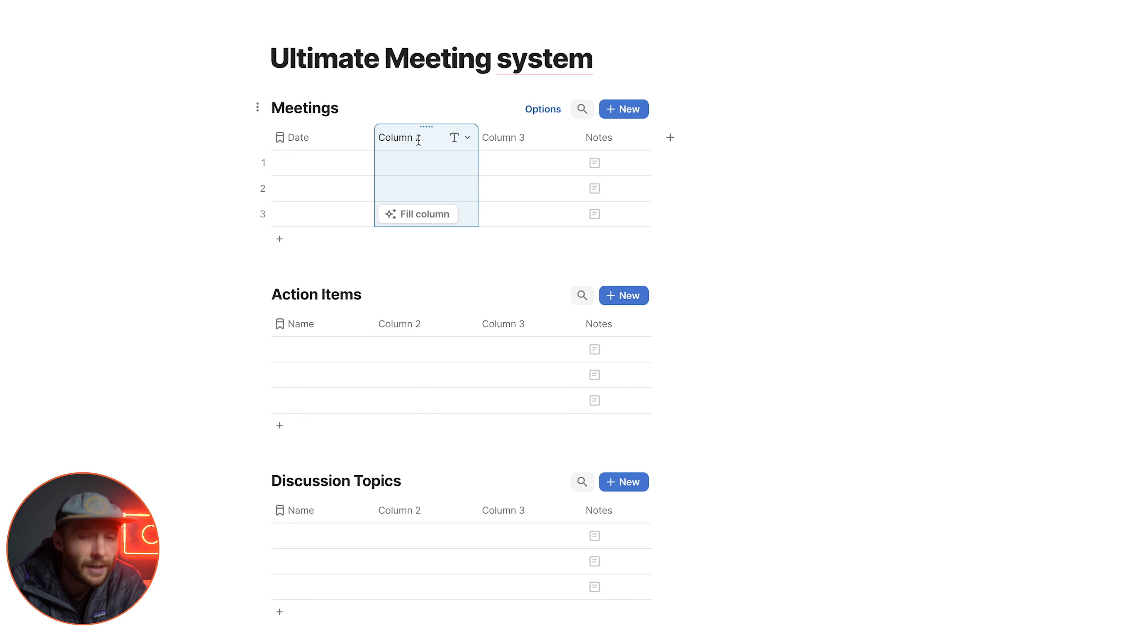
click(419, 140)
text(Meeting Link)
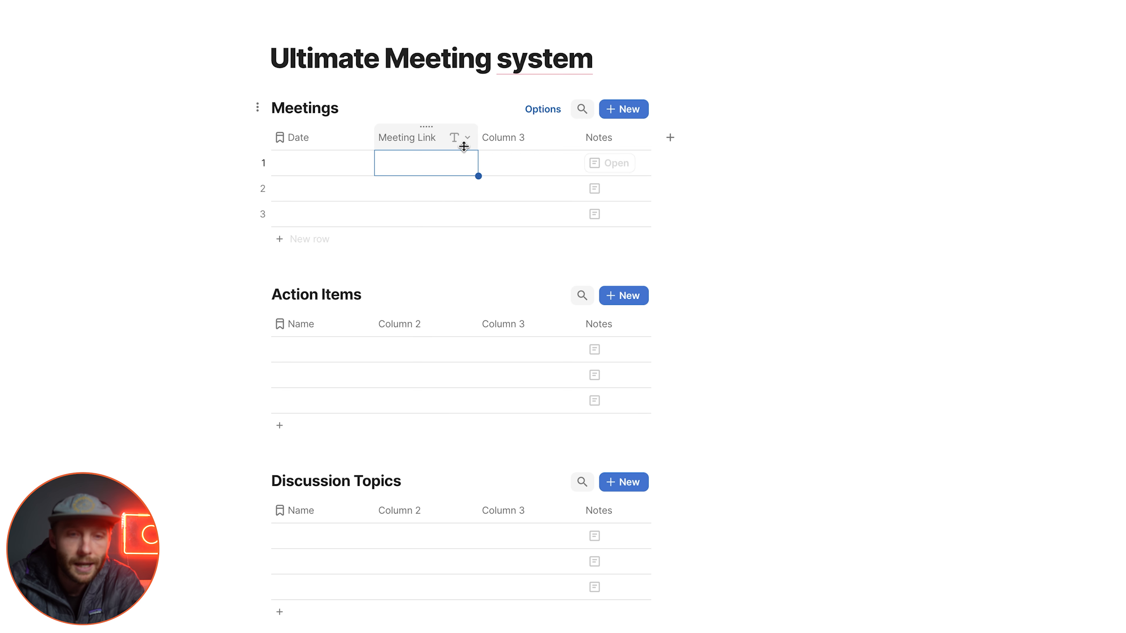
click(460, 139)
mouse_move(468, 185)
text(lin)
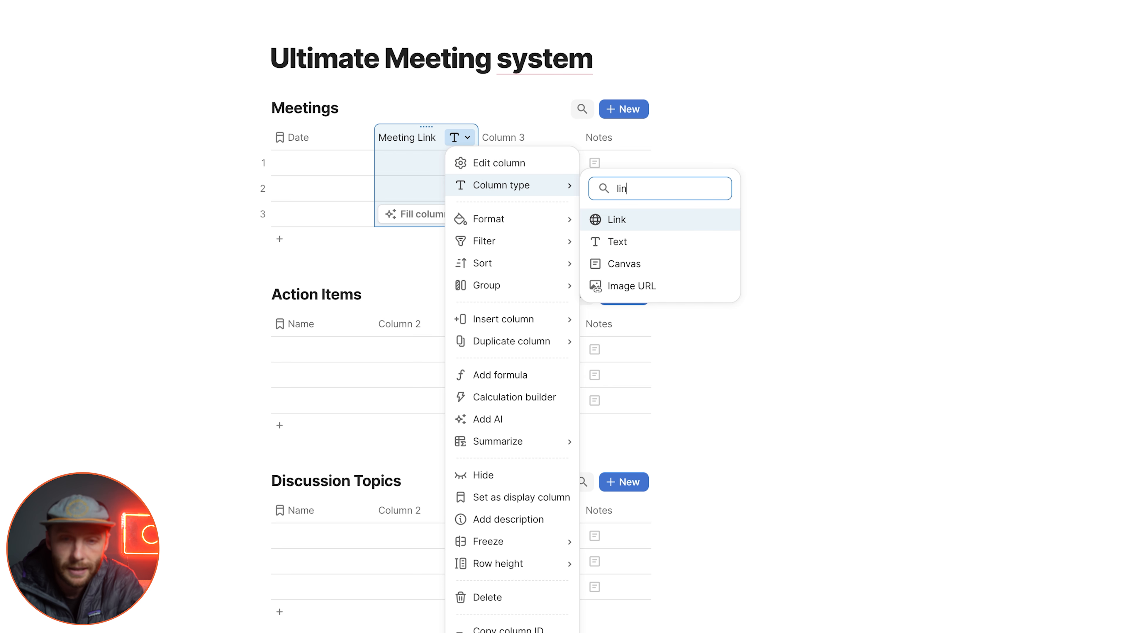
key(Return)
Step: Delete Column 3 from the Meetings table and widen the Notes column
click(537, 145)
key(Delete)
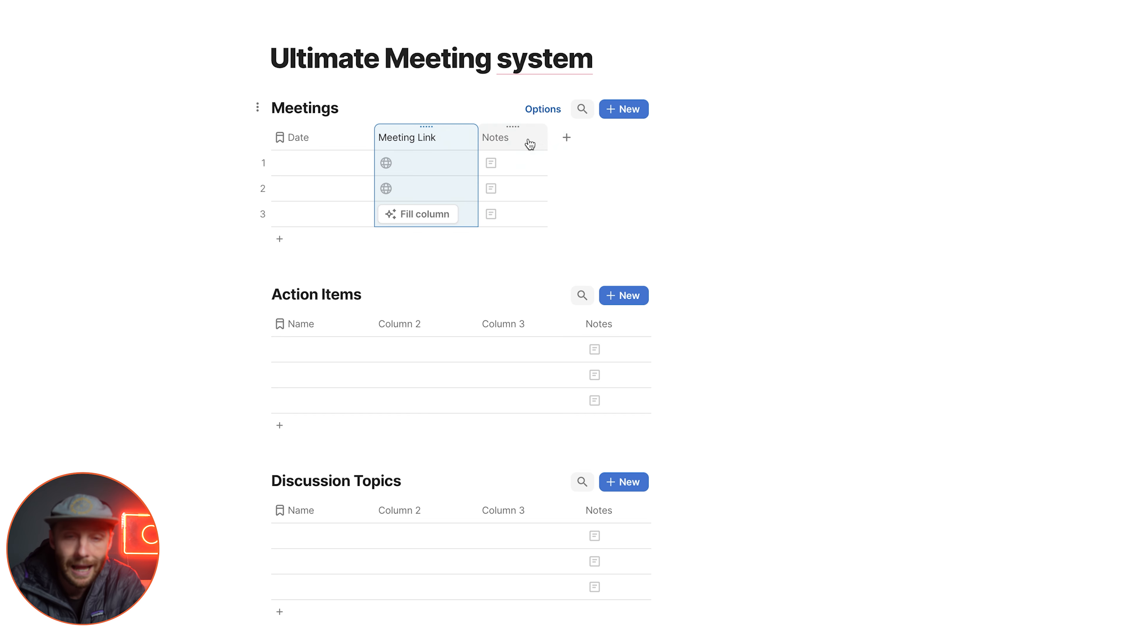
drag(547, 141, 599, 143)
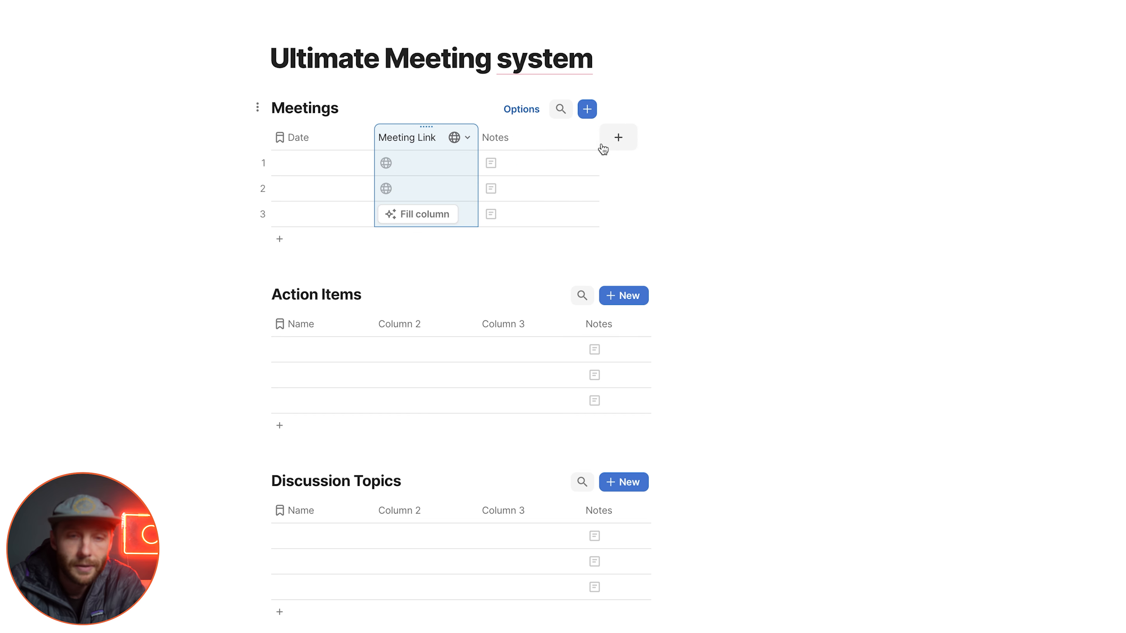
drag(443, 170, 441, 222)
drag(327, 167, 324, 221)
click(492, 136)
Step: Add a column named Attendees to the end of the Meetings table and set its column type to People
click(618, 137)
click(620, 166)
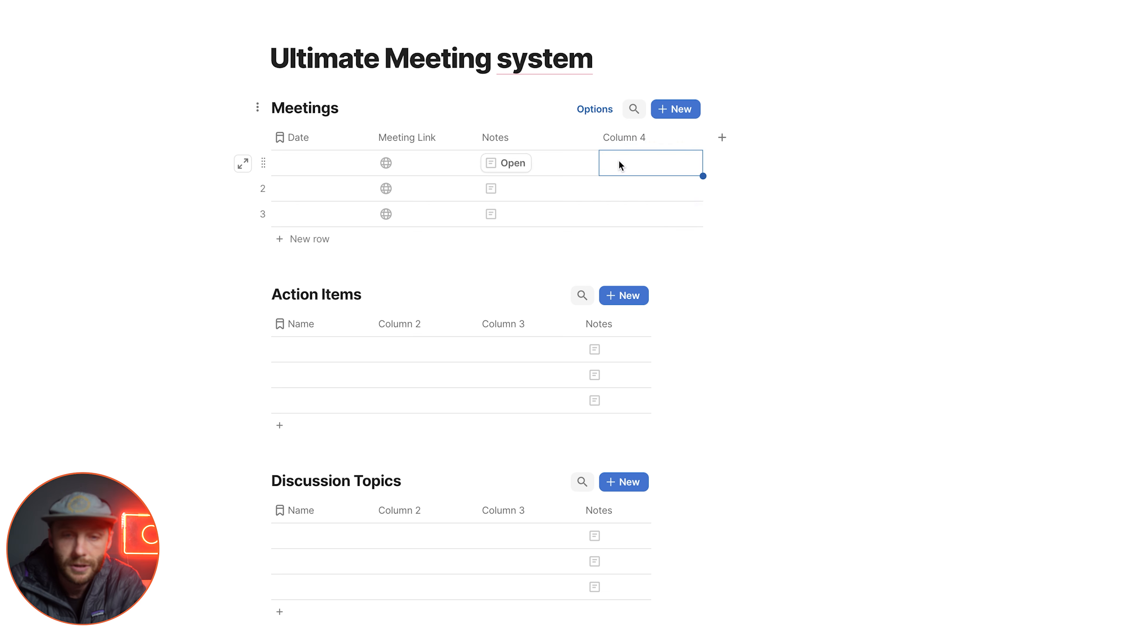
click(632, 139)
click(632, 139)
text(Attendees)
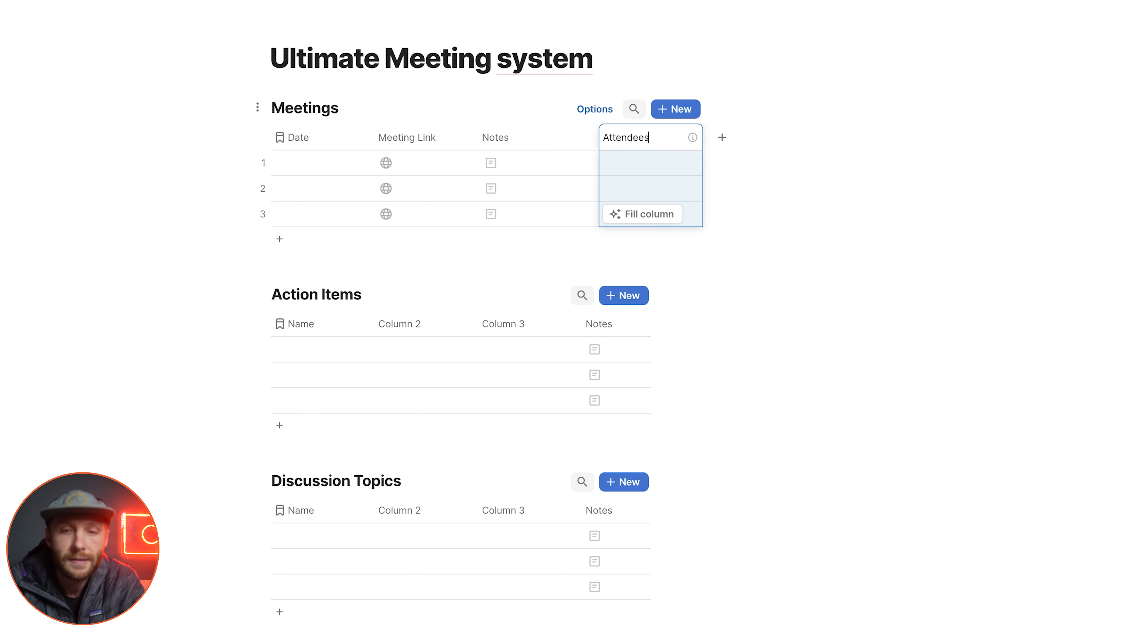
key(Return)
click(684, 138)
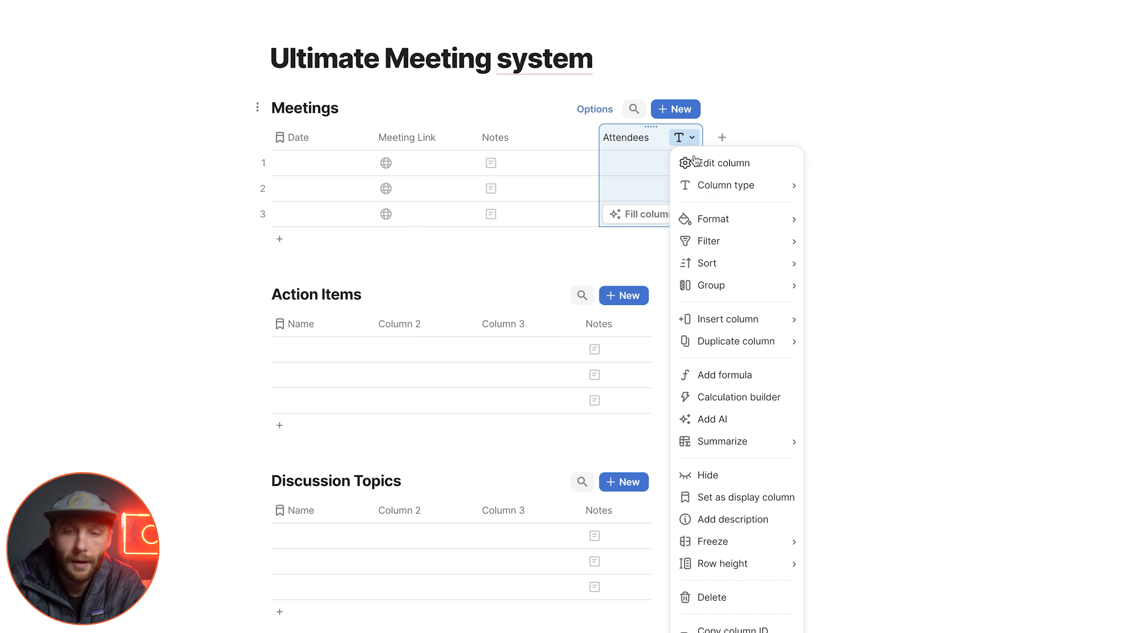
mouse_move(726, 185)
text(pers)
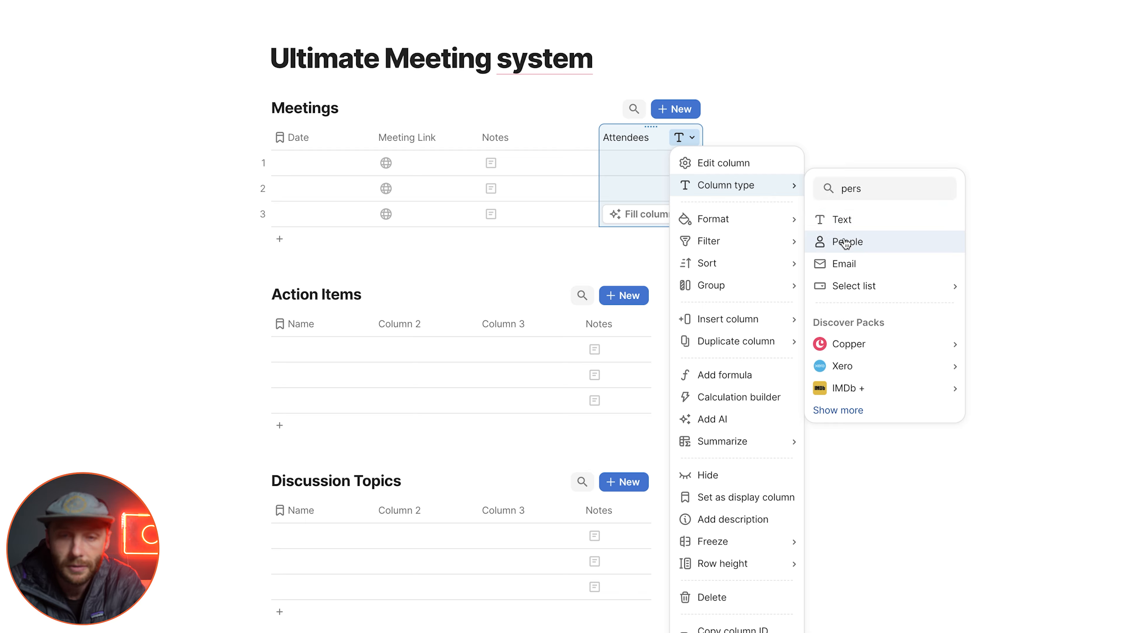
click(842, 241)
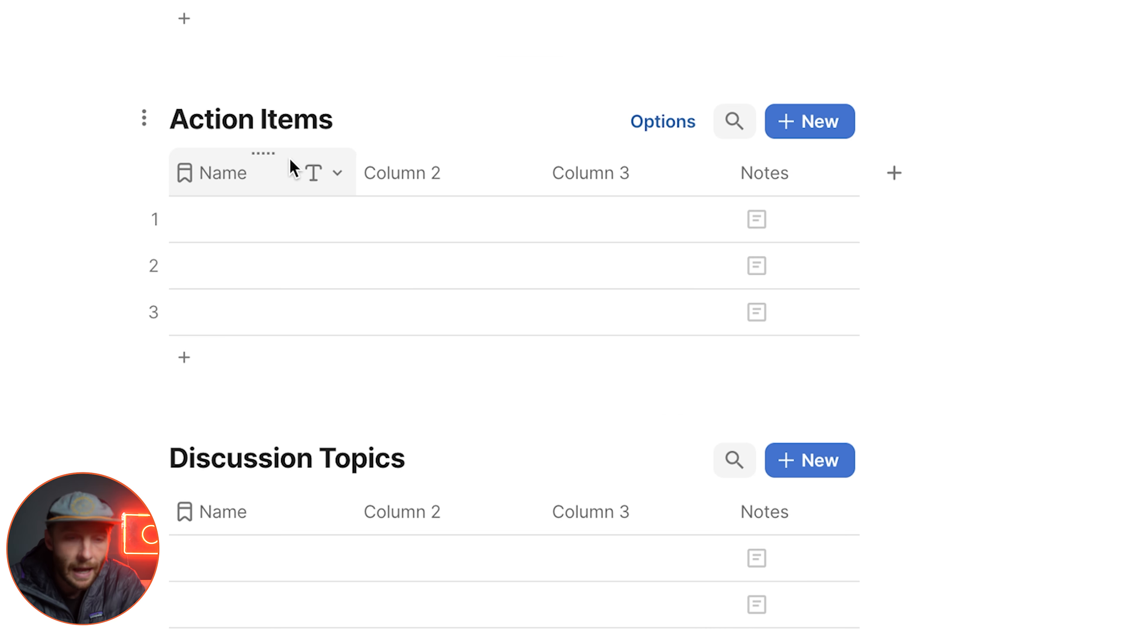
Step: Rename the first two columns of the Action Items table as Item and Owner
click(244, 164)
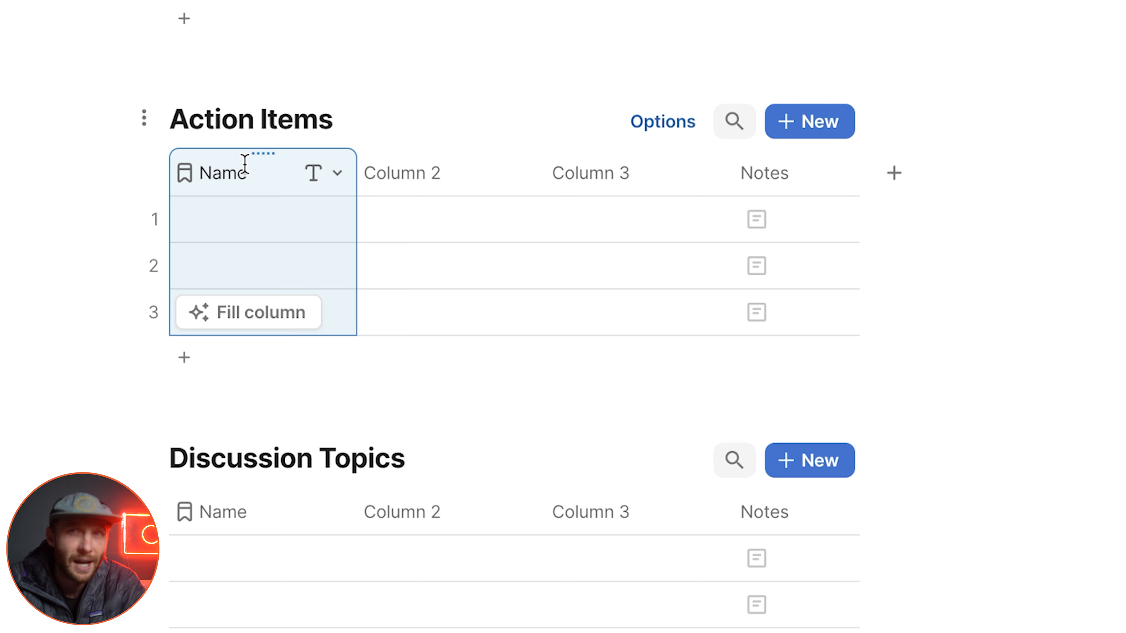
text(Item)
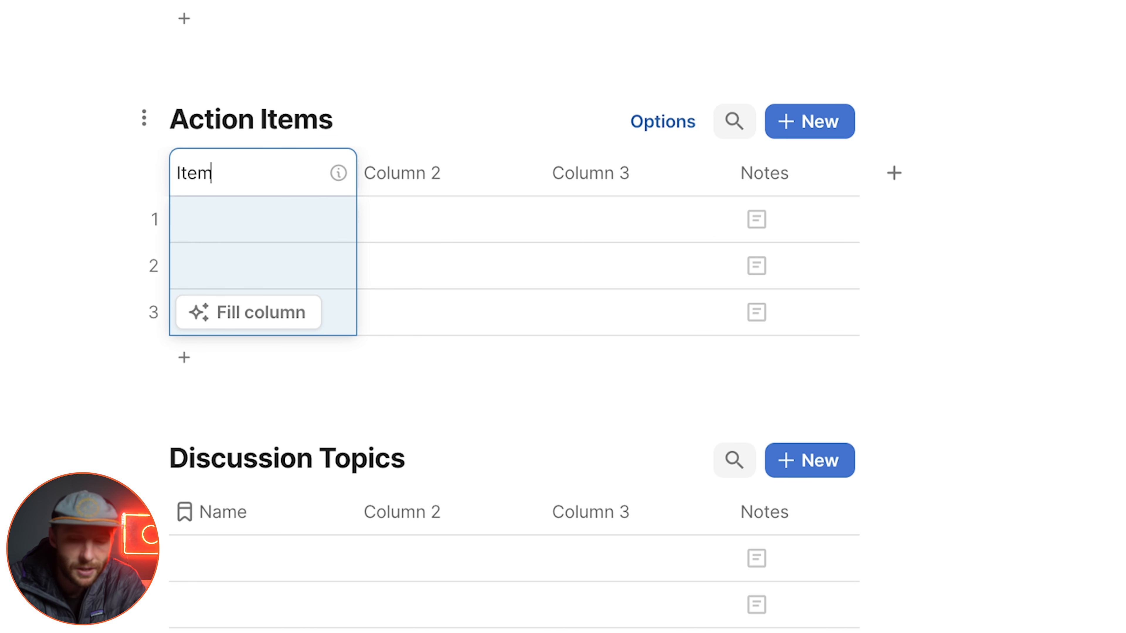
click(441, 186)
text(Owner)
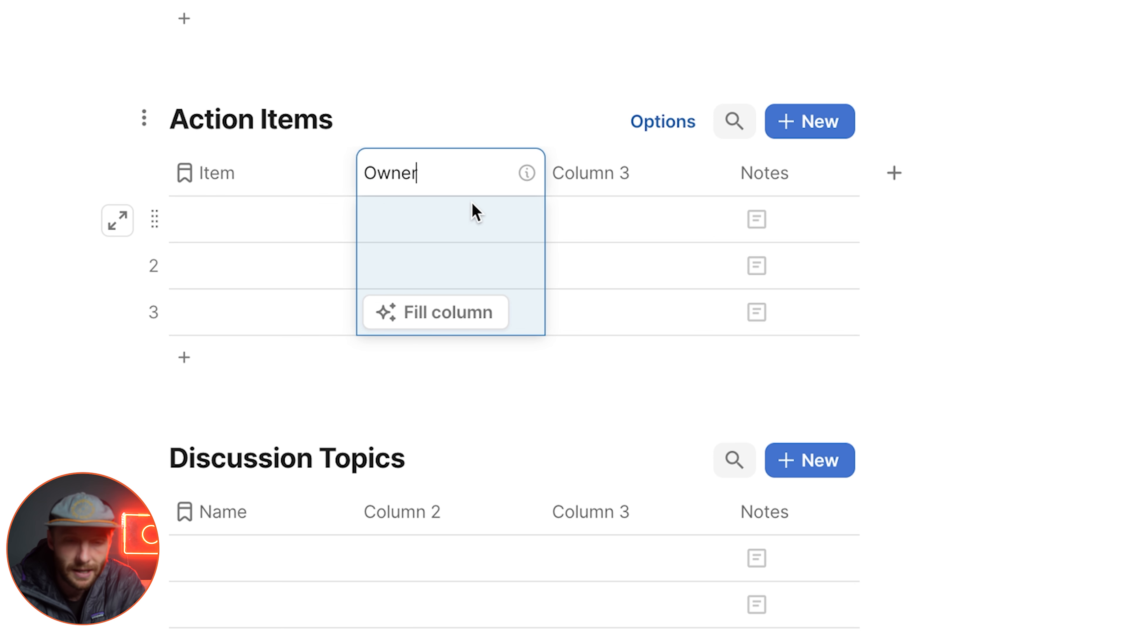
key(Return)
Step: Set the Owner column in the Action Items table to the People column type
click(500, 183)
mouse_move(537, 260)
text(per)
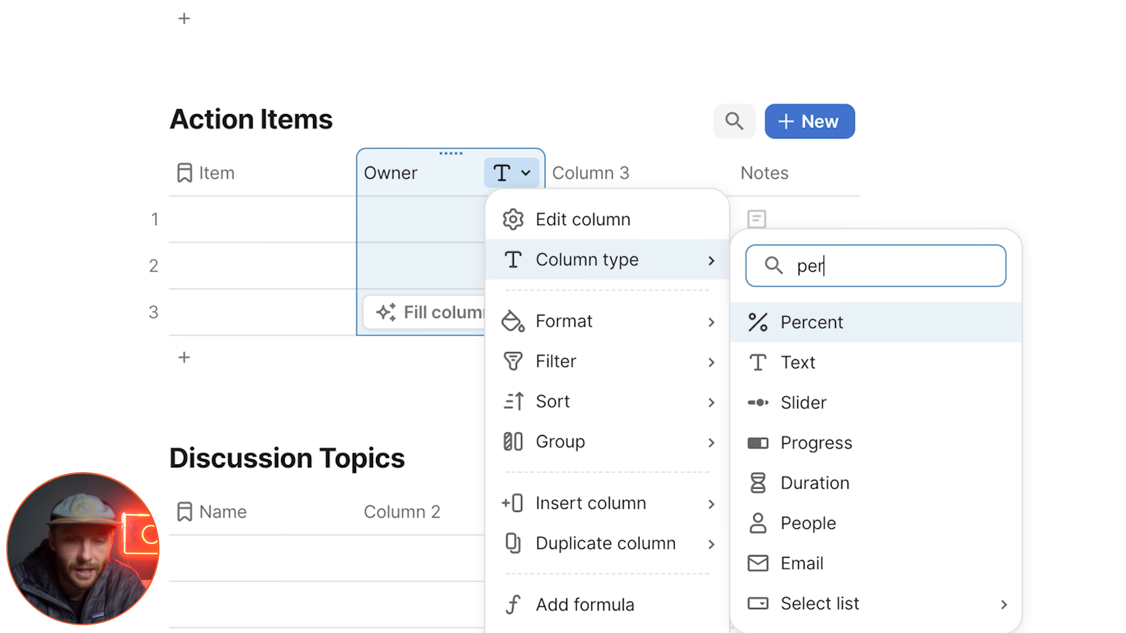
key(Down)
key(Down)
key(Down)
key(Down)
key(Down)
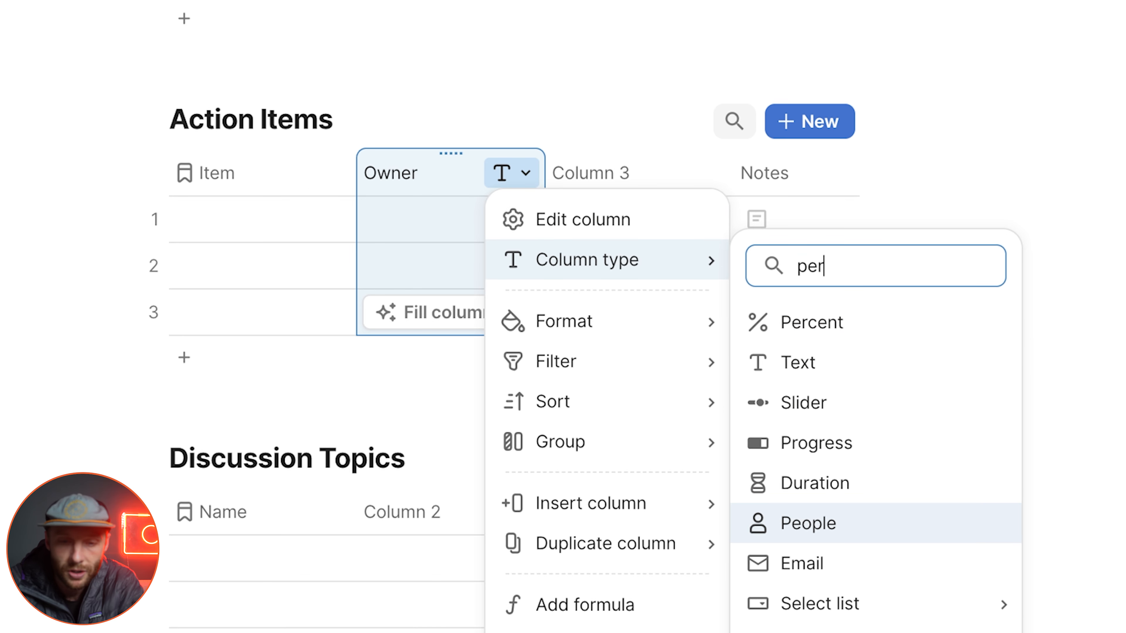
key(Return)
Step: Delete Column 3 and the Notes column from the Action Items table
key(BackSpace)
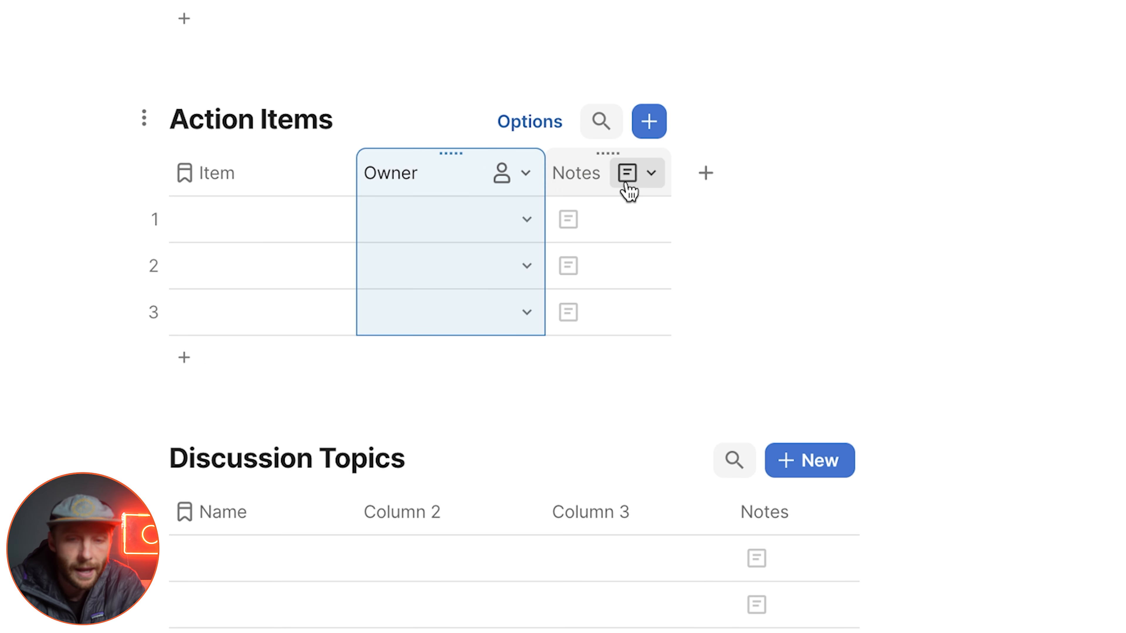
click(573, 176)
key(BackSpace)
Step: Add a new column named Meeting to the end of the Action Items table
click(572, 179)
click(616, 224)
click(626, 179)
text(Meeting)
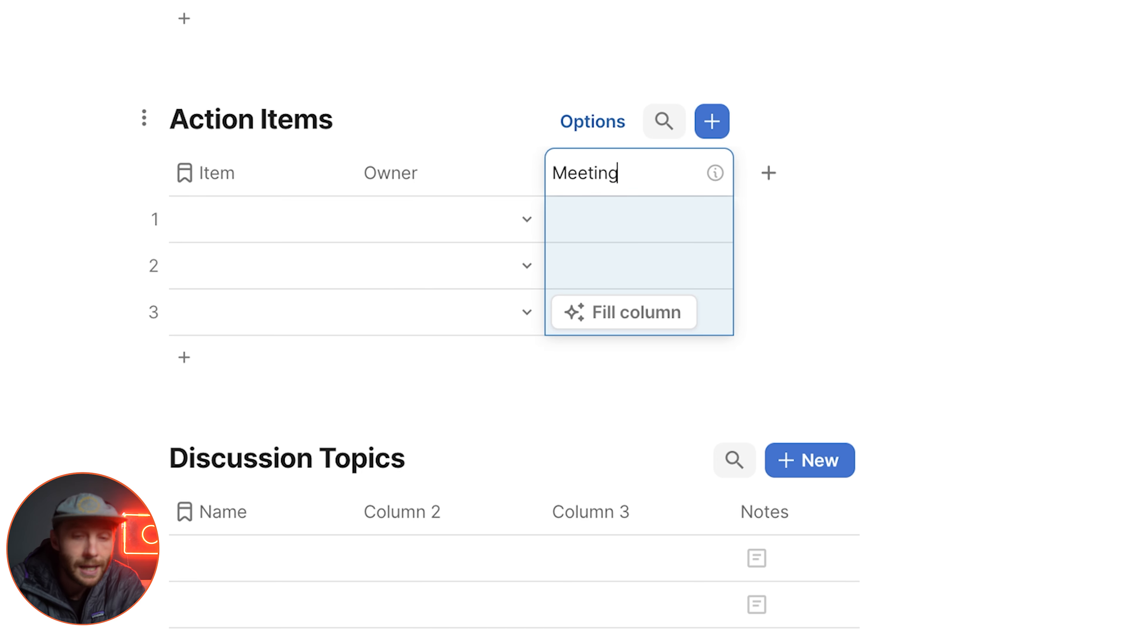
click(622, 238)
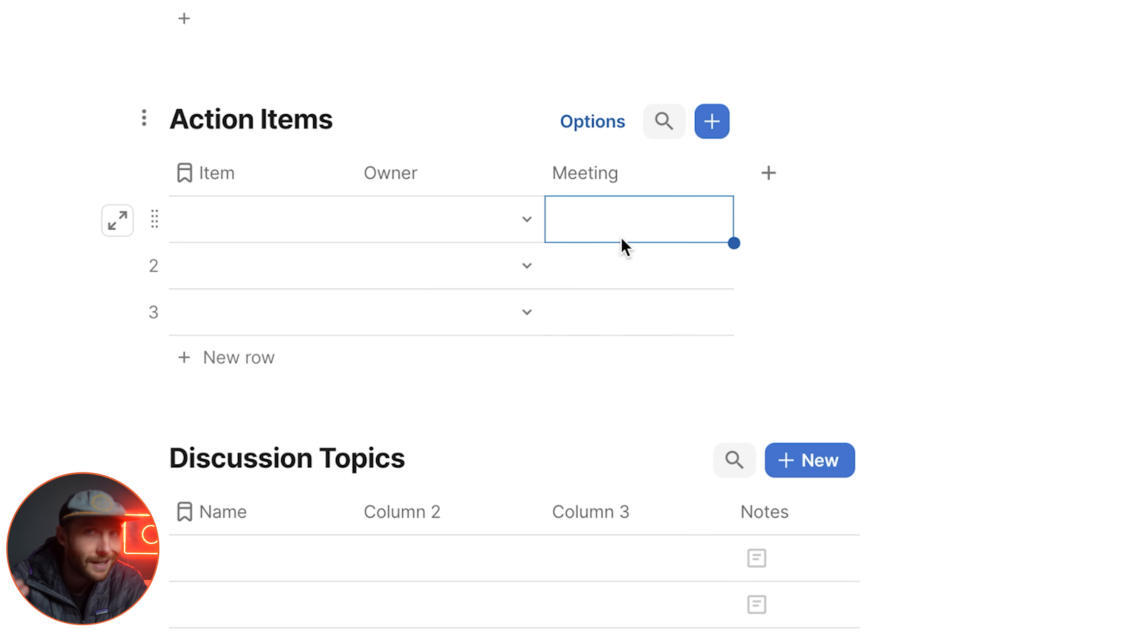
Step: Make the Meeting column a relation to the Meetings table and create the linked relation column there
click(713, 178)
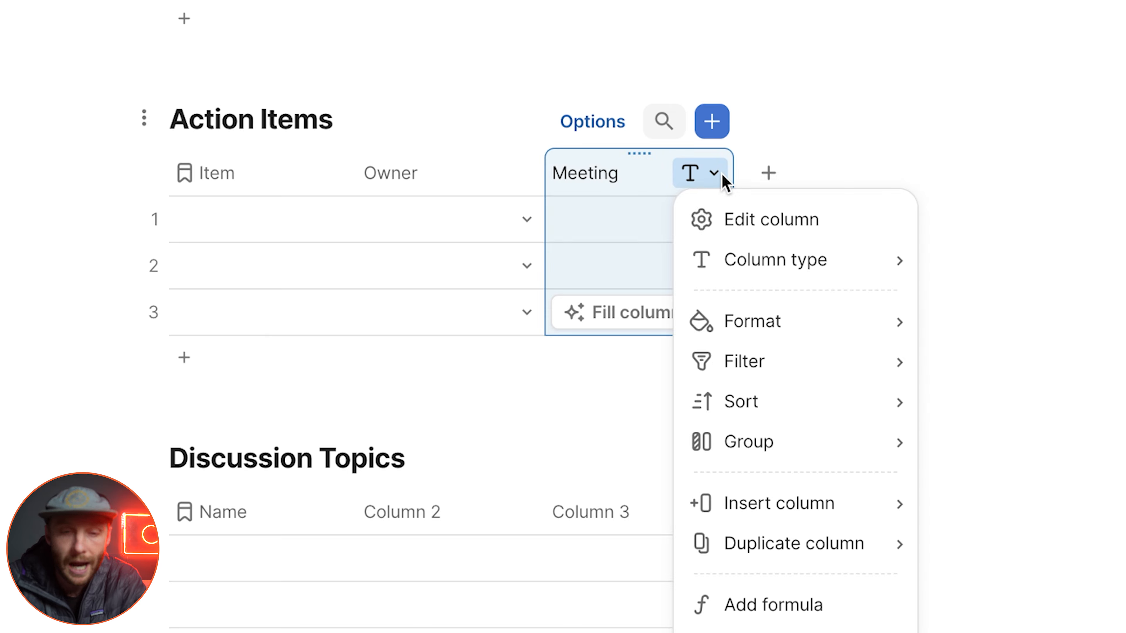
mouse_move(554, 222)
text(re)
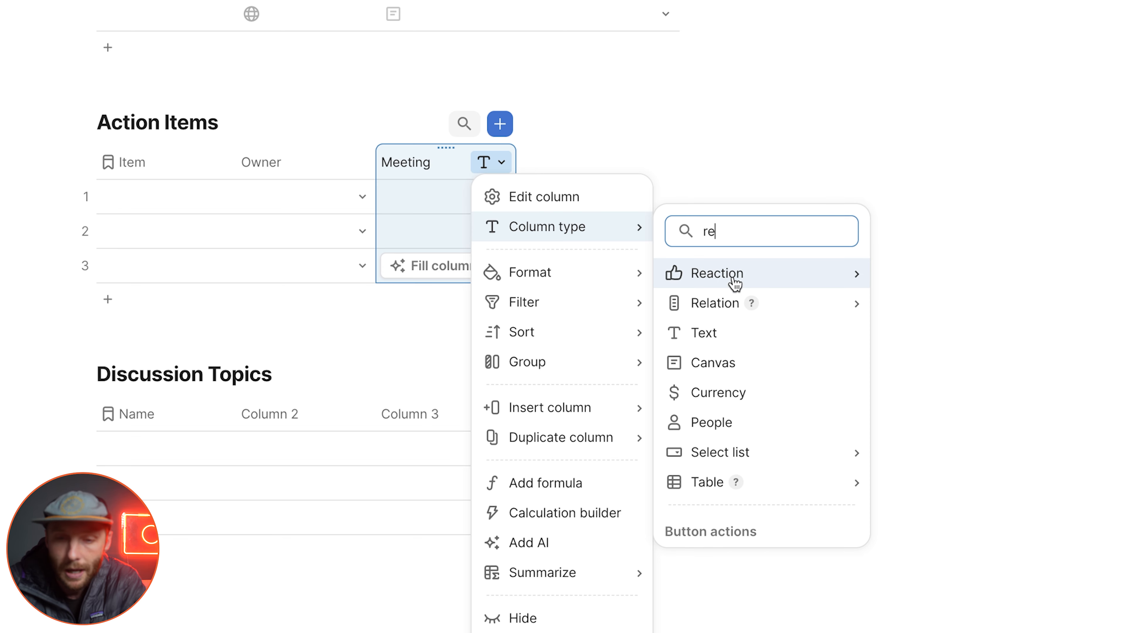
mouse_move(843, 307)
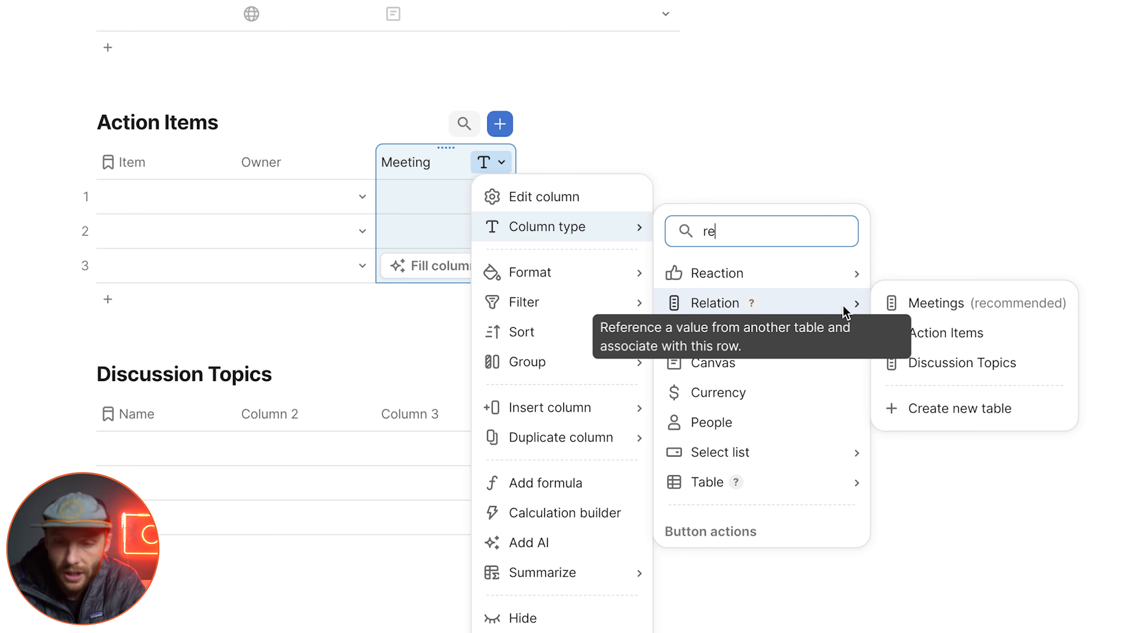
click(931, 310)
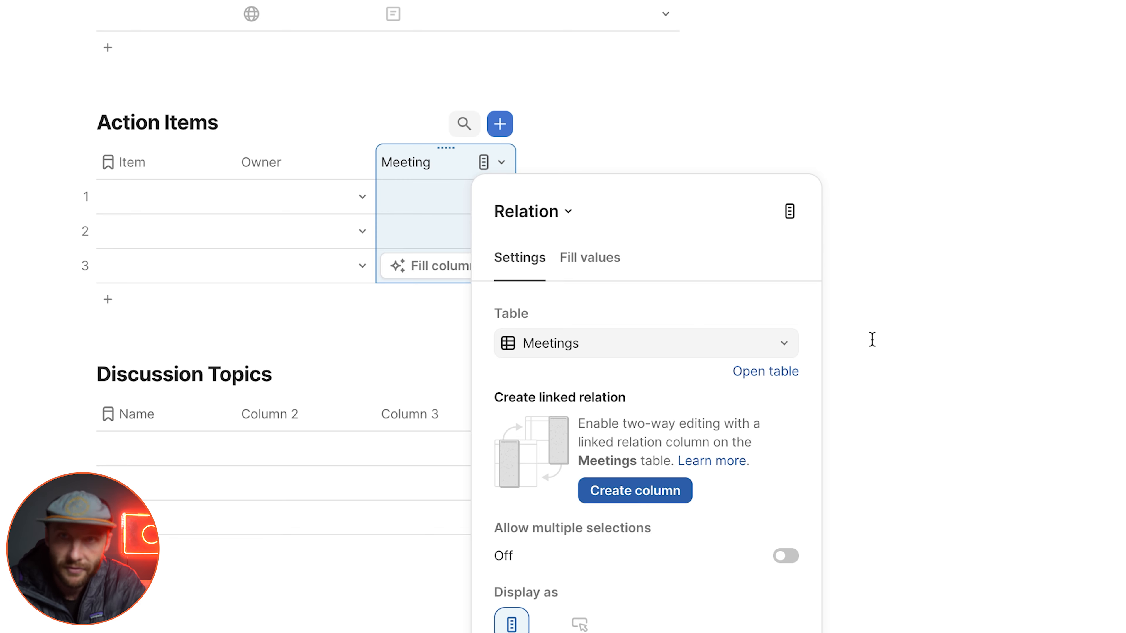
click(645, 493)
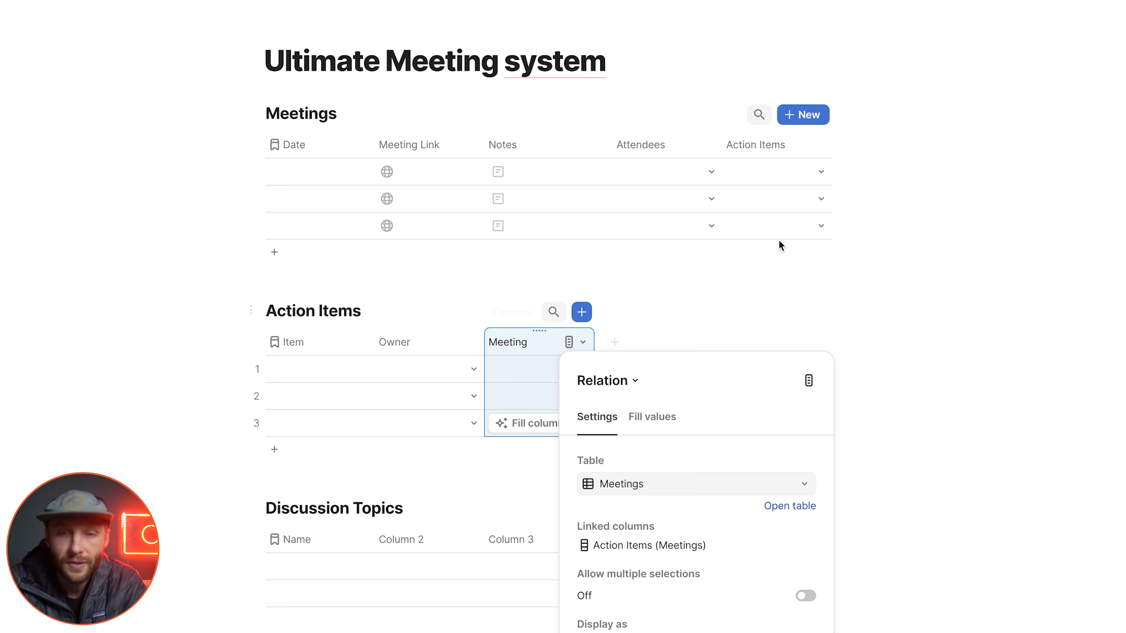
click(759, 152)
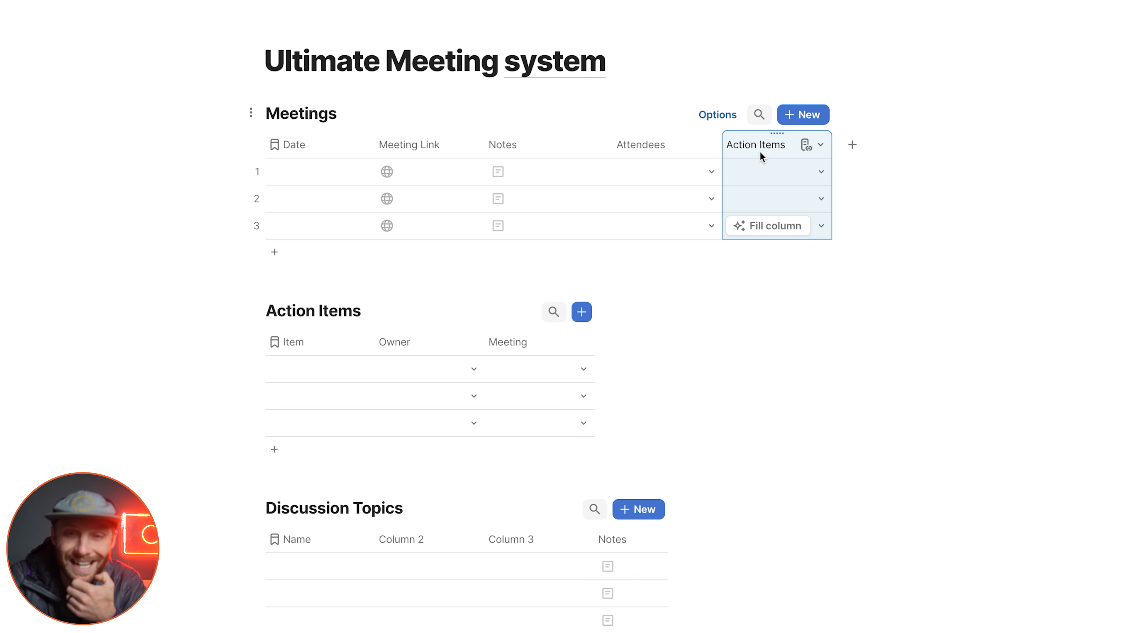
Step: Enter Eat a hamburger, Go to schoool and Get the report as the three items in the Action Items table
click(320, 375)
text(Eat a)
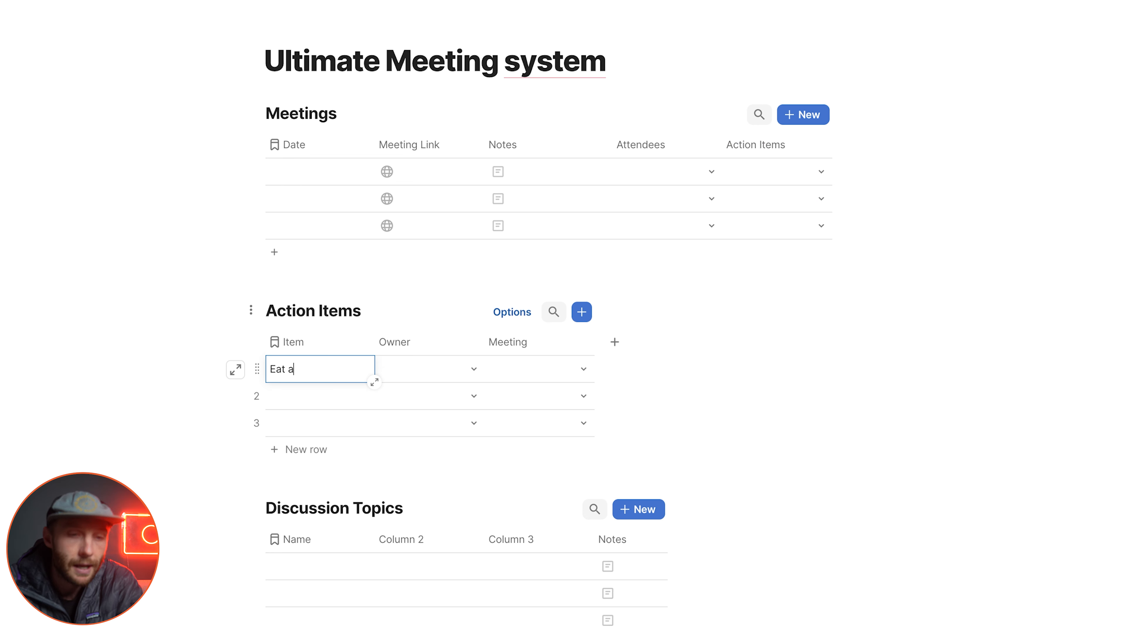
text( hamburger)
key(Return)
text(Go )
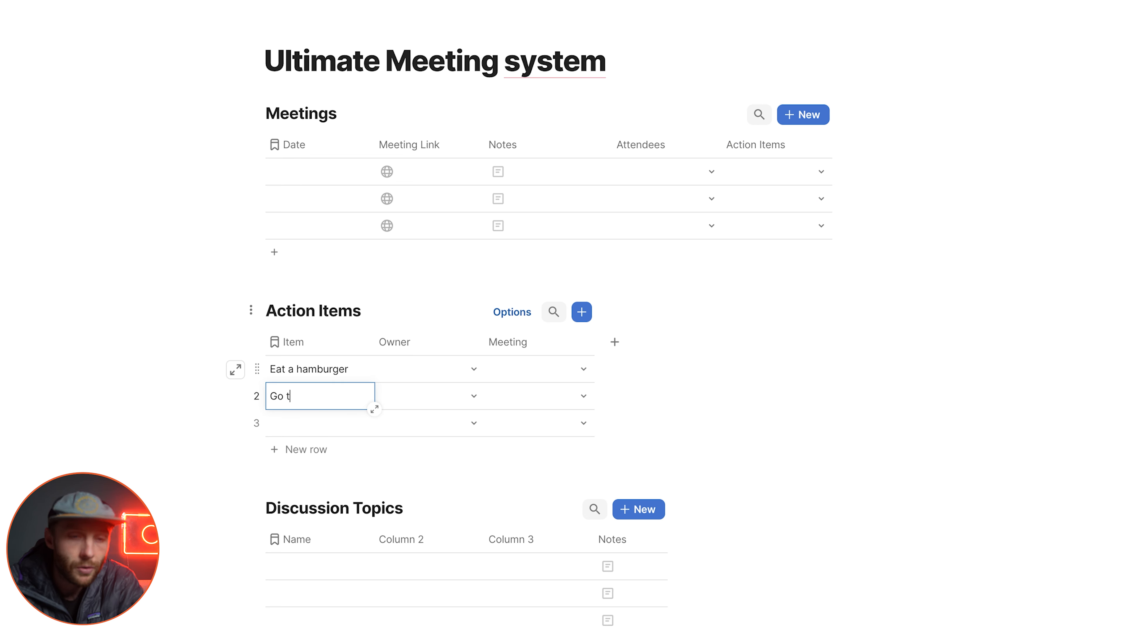
text(to schoool)
key(Return)
text(Ge)
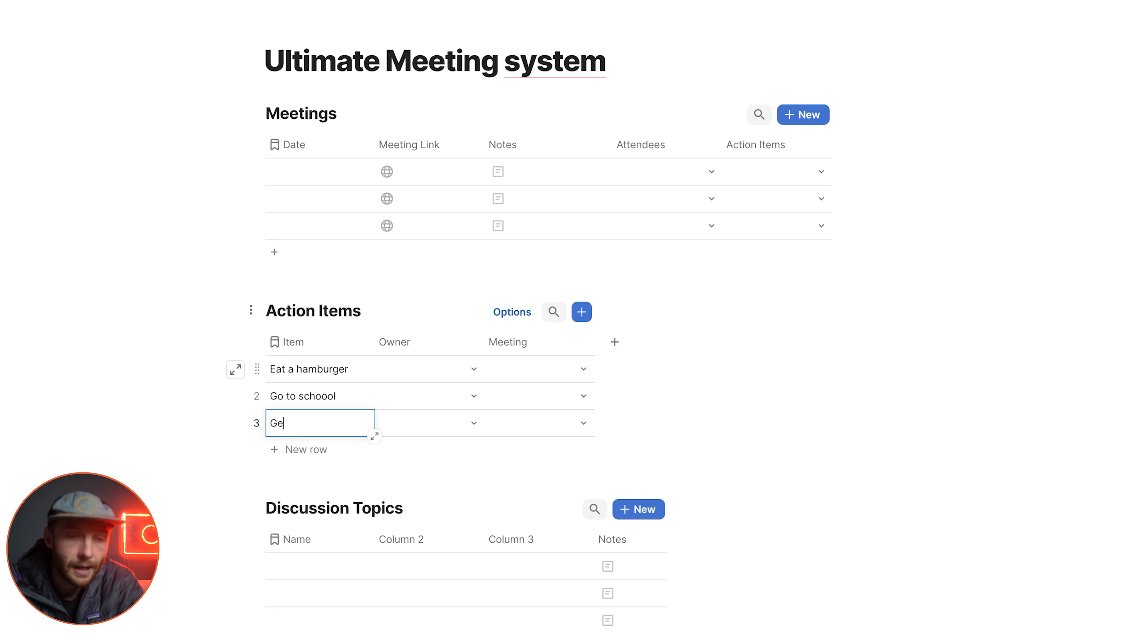
text(t the report)
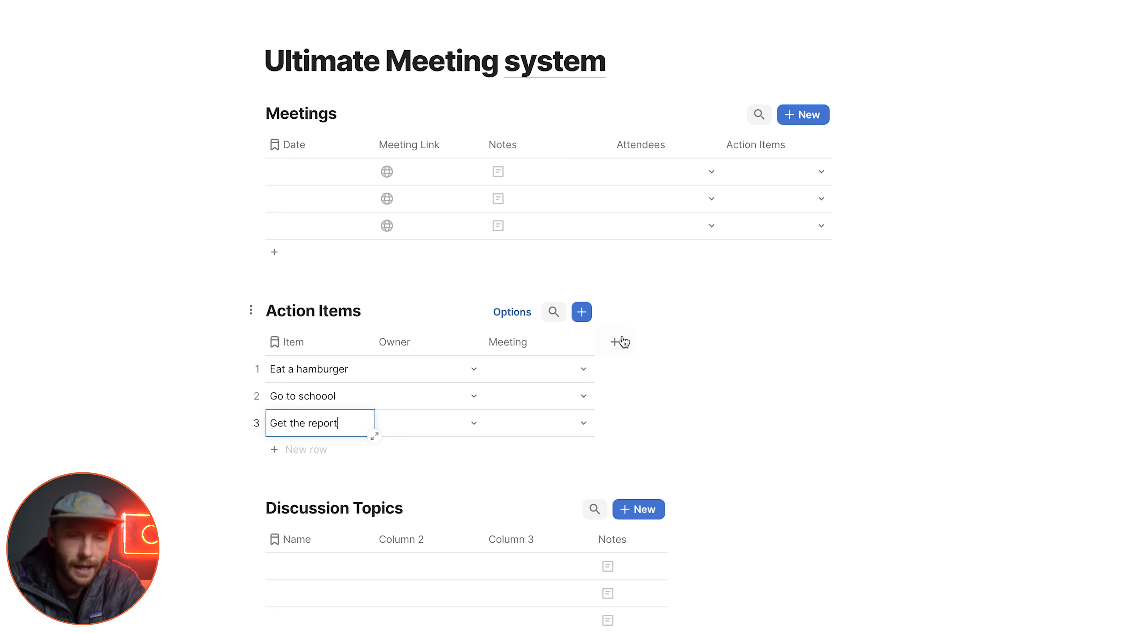
Step: Set the dates of the three Meetings rows to 11/12/2025, 11/26/2025 and 12/4/2025
click(319, 176)
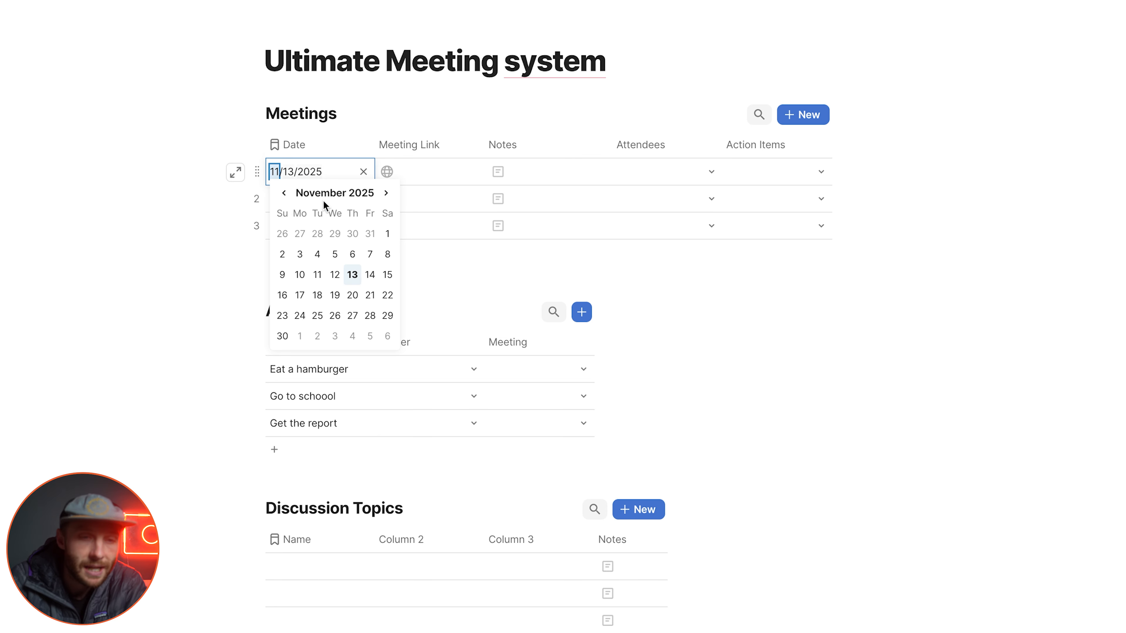
click(339, 257)
click(317, 197)
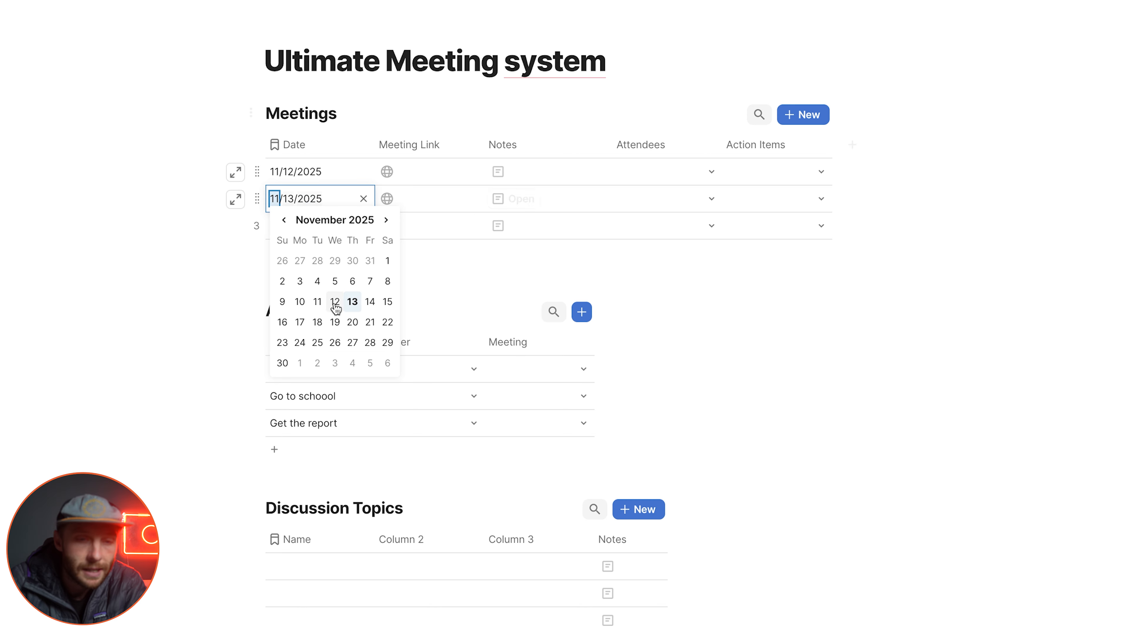
click(335, 341)
click(296, 224)
click(297, 224)
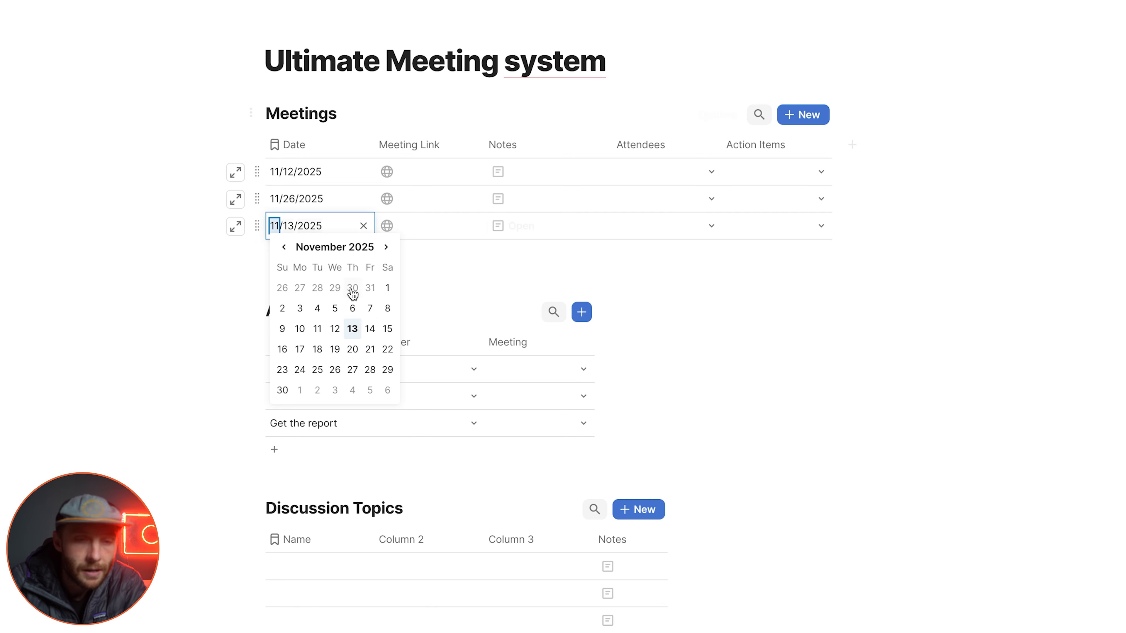
click(351, 390)
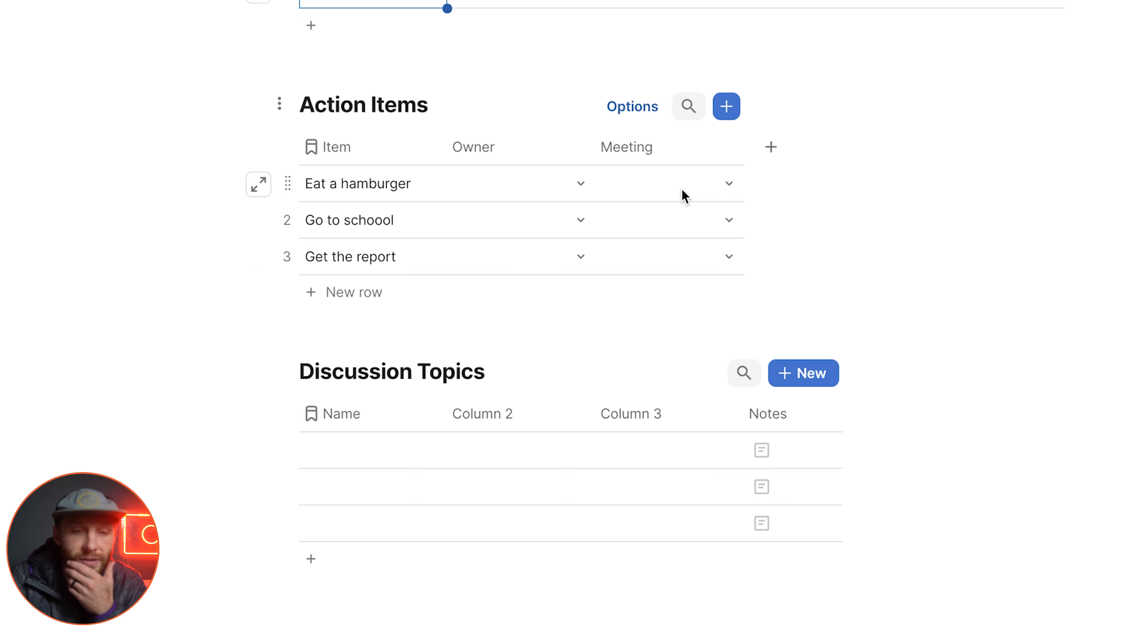
Step: Link Eat a hamburger, Go to schoool and Get the report to the 11/12/2025 meeting and widen the Meetings table's Action Items column
click(547, 374)
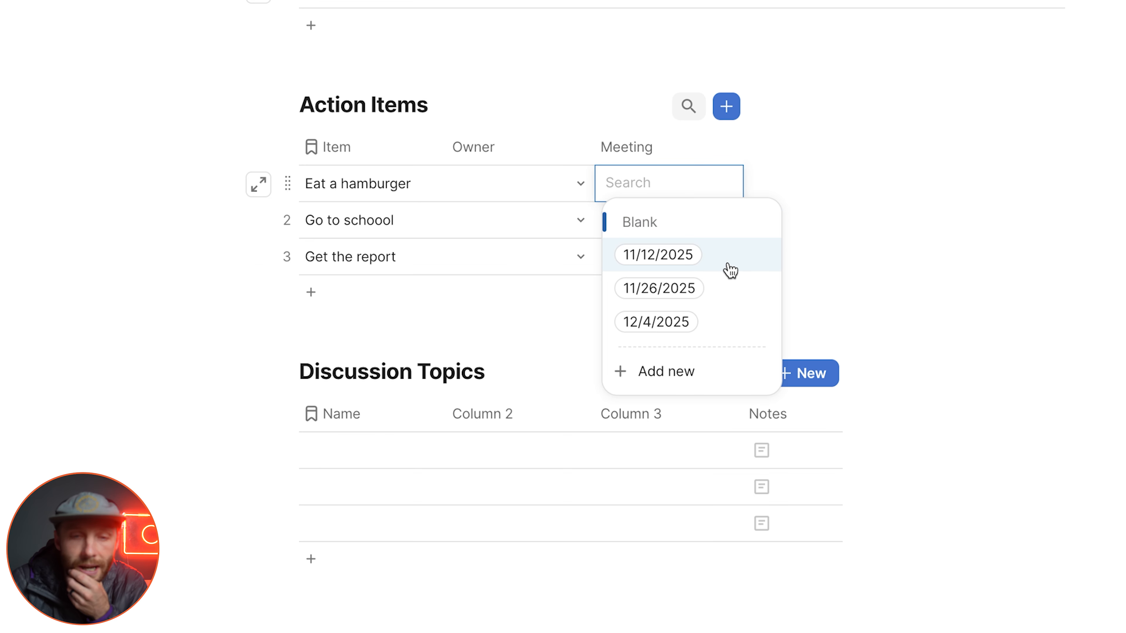
click(730, 270)
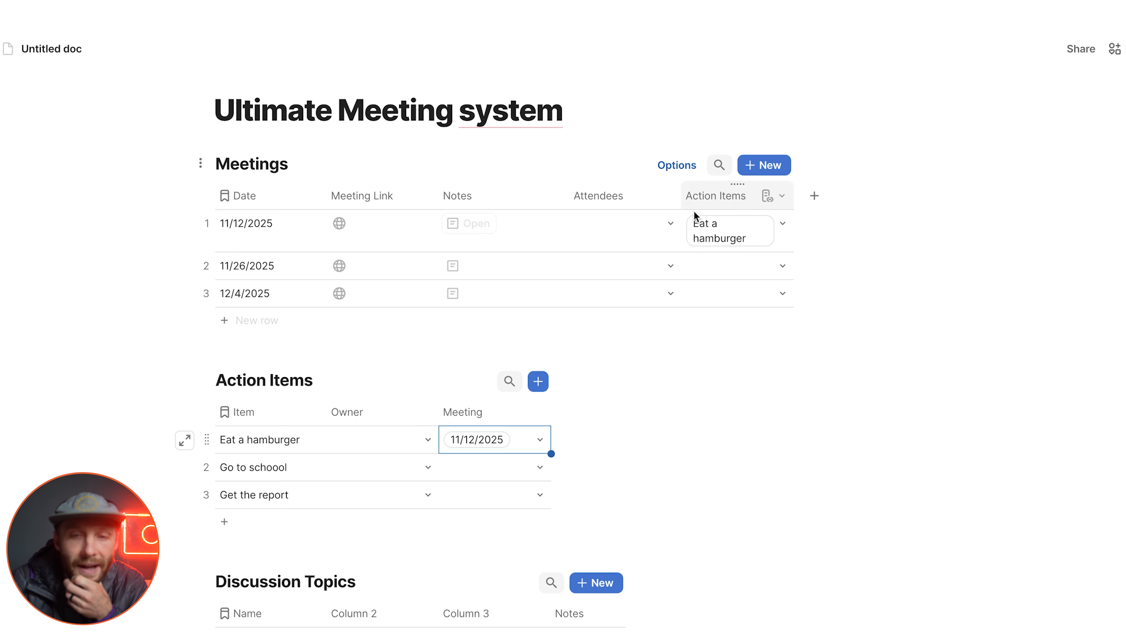
click(791, 247)
click(792, 247)
click(707, 284)
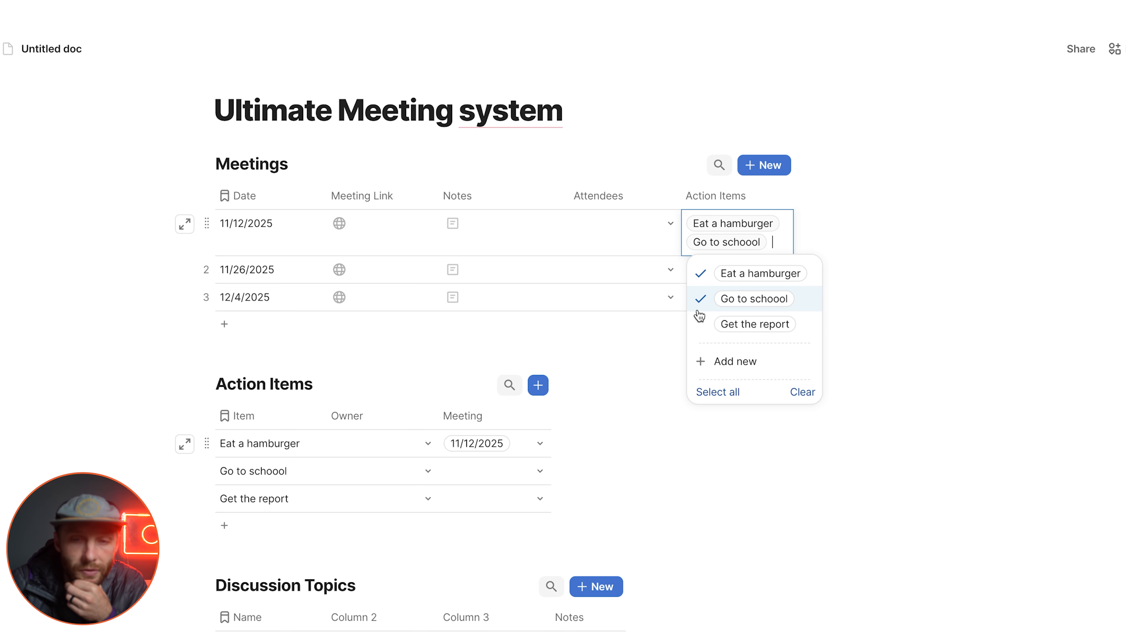
click(699, 315)
click(614, 268)
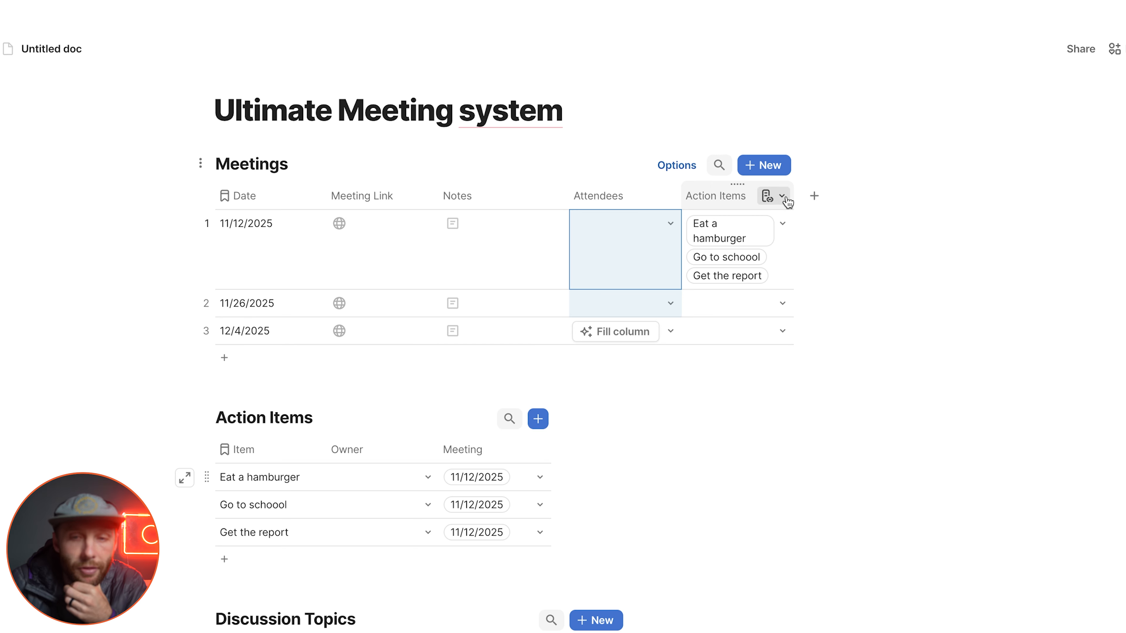
drag(791, 196, 862, 199)
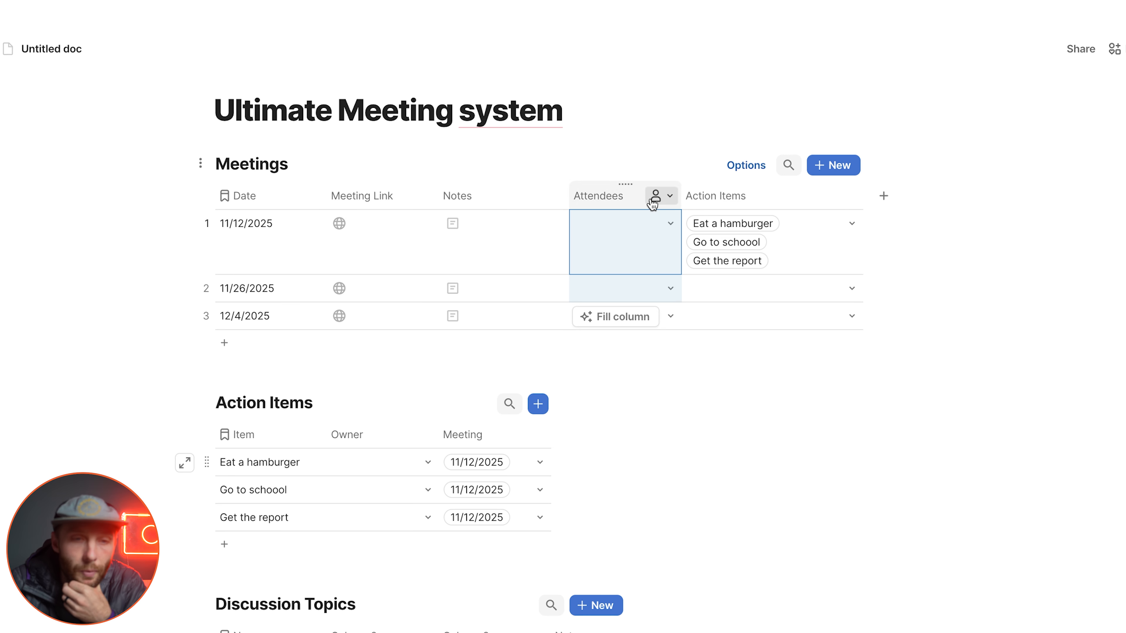
click(259, 199)
Step: Rename the Name column as Topic and Column 2 as Creator in the Discussion Topics table
scroll(259, 199, down, 5)
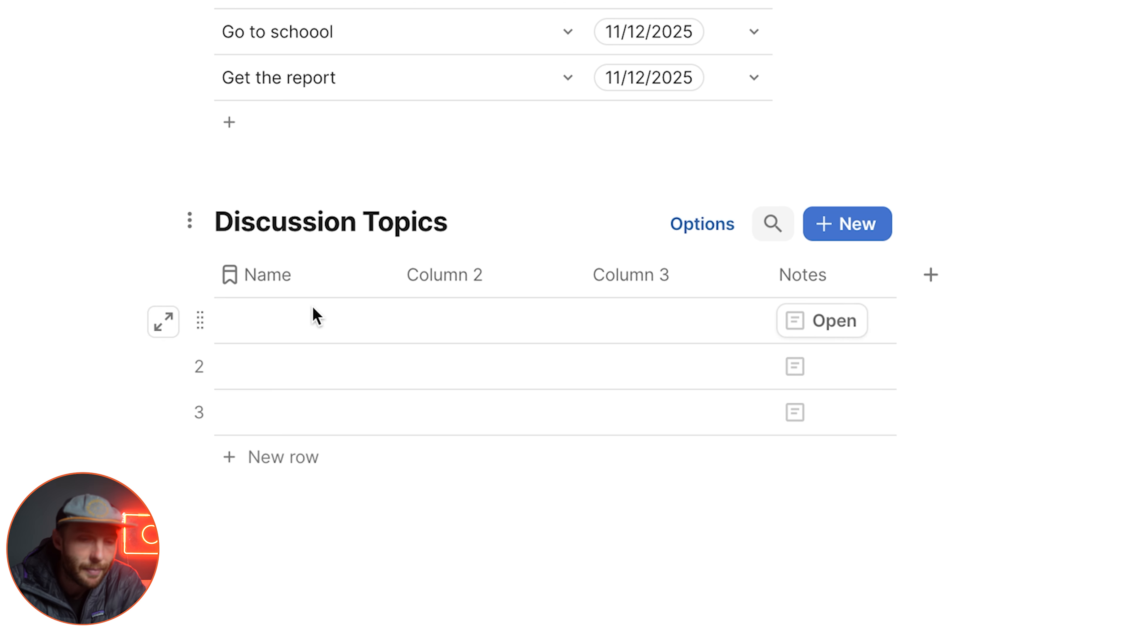
click(274, 266)
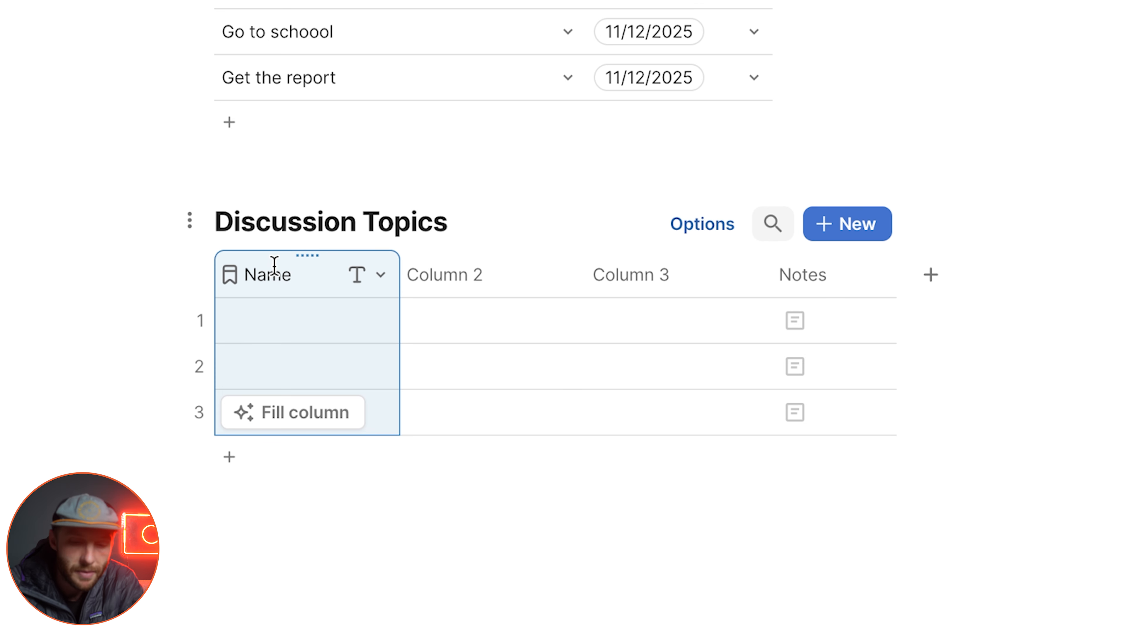
click(275, 266)
text(Topic)
key(Return)
key(Tab)
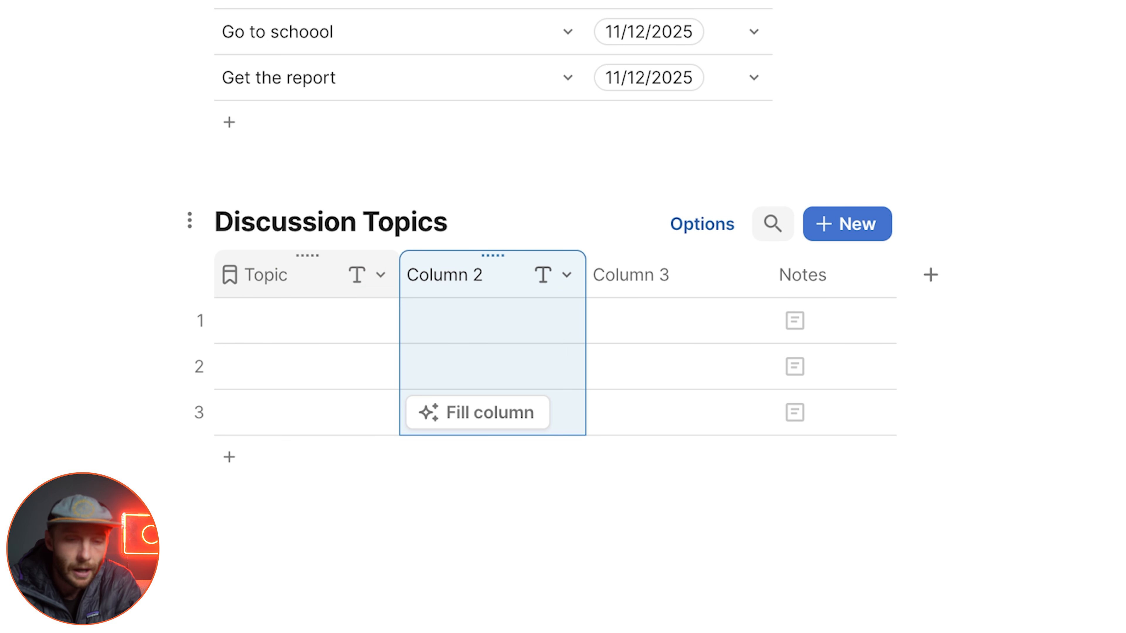
text(Creator)
key(Return)
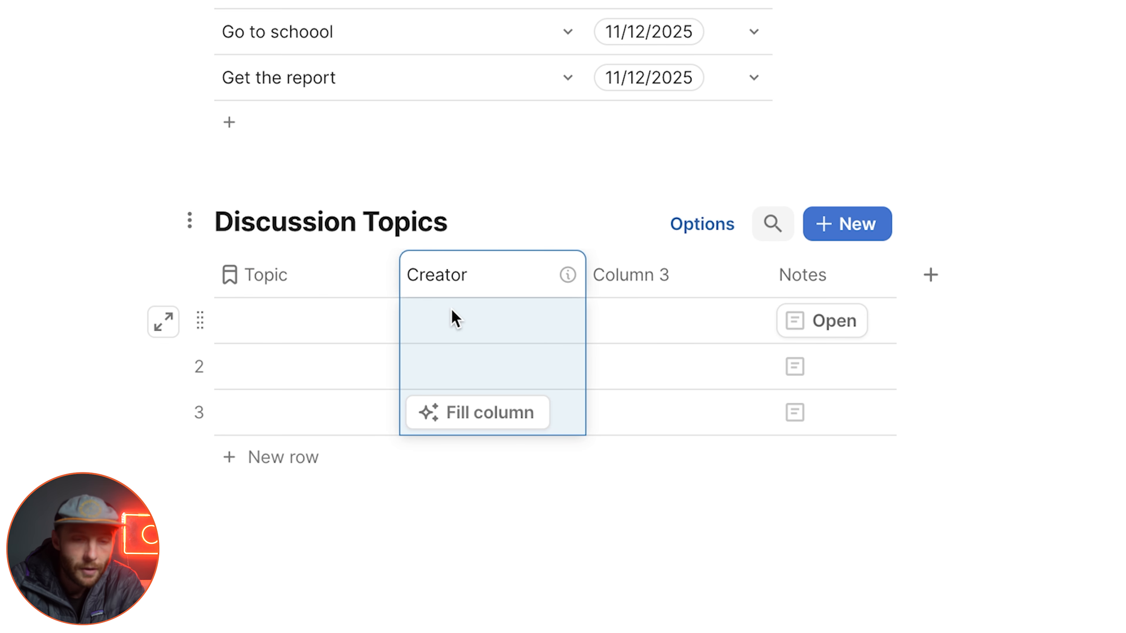
Step: Give the Creator column in Discussion Topics a CreatedBy() column formula
click(452, 317)
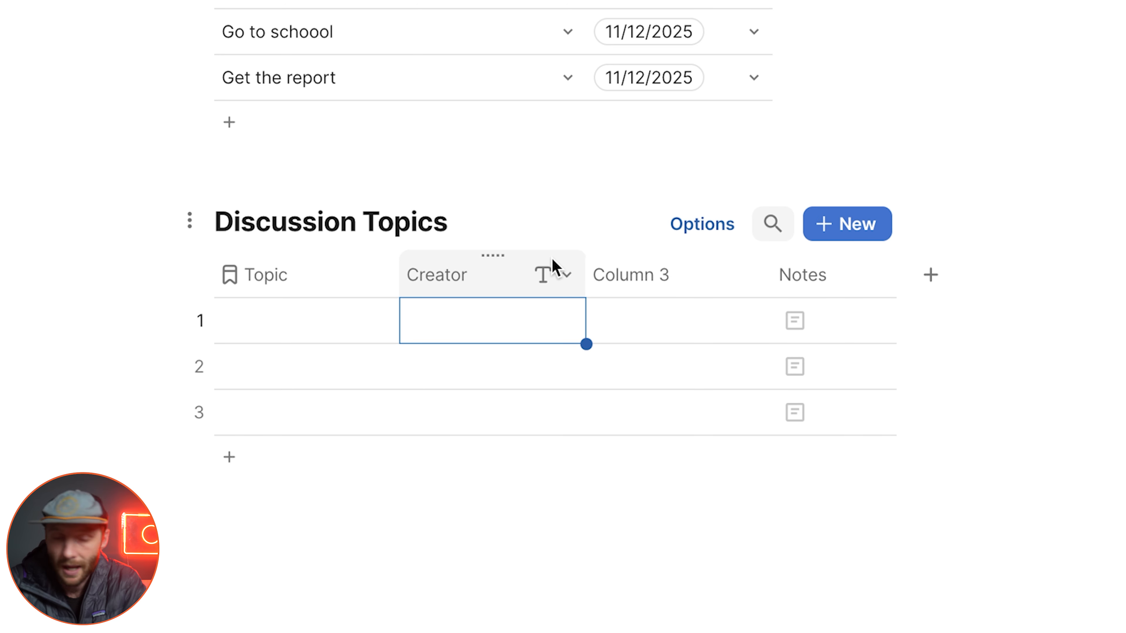
click(479, 319)
click(486, 280)
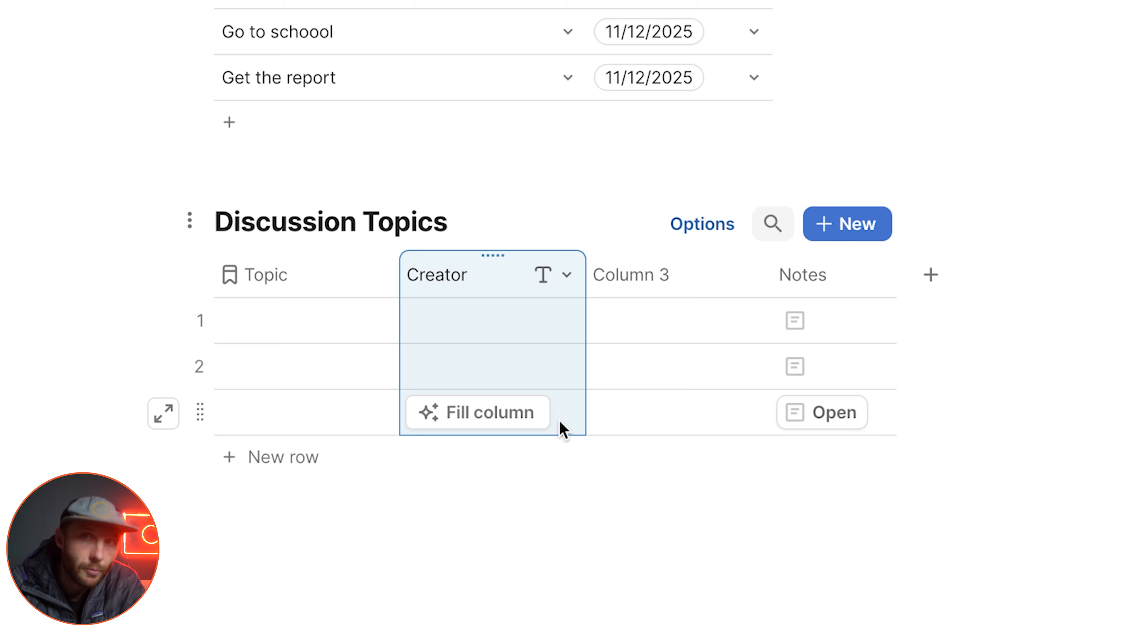
key(=)
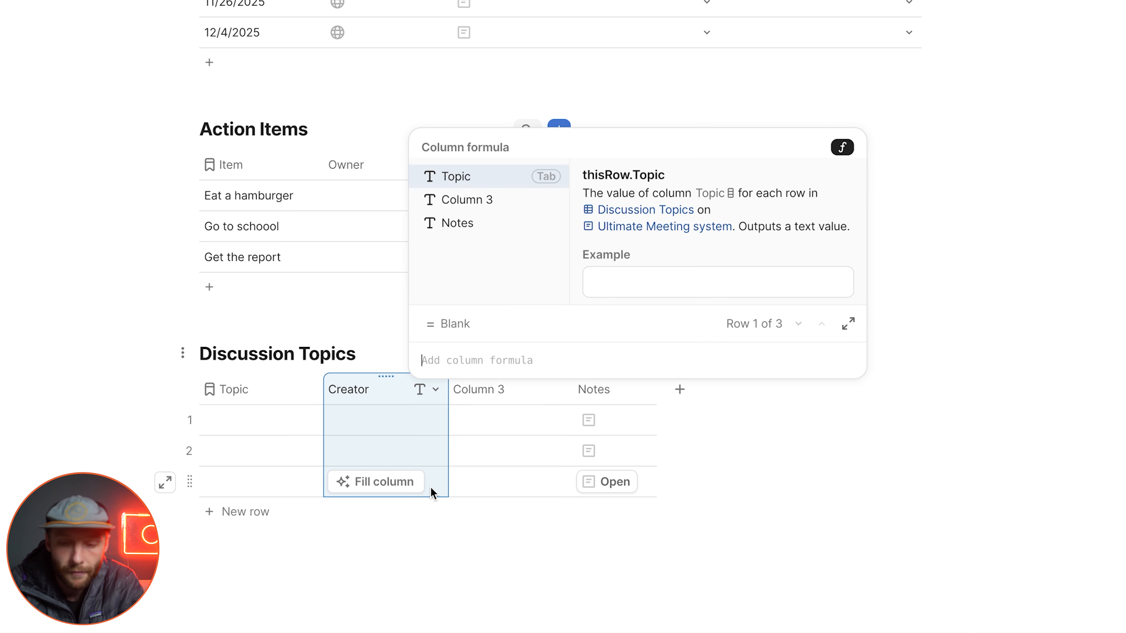
text(cre)
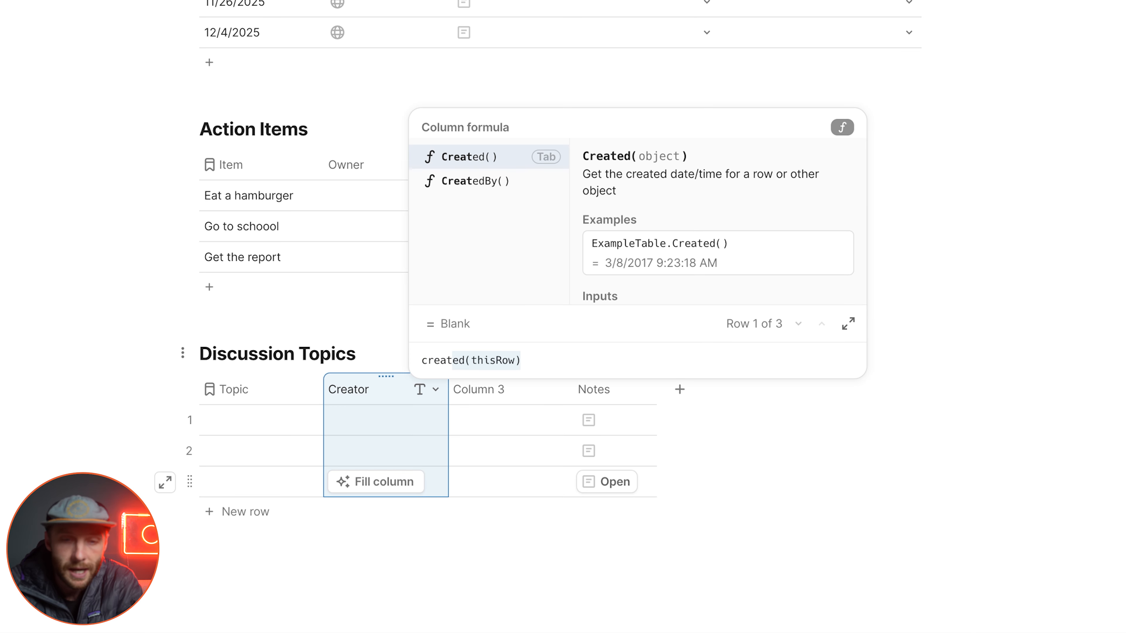
text(at)
key(Down)
key(Tab)
key(Return)
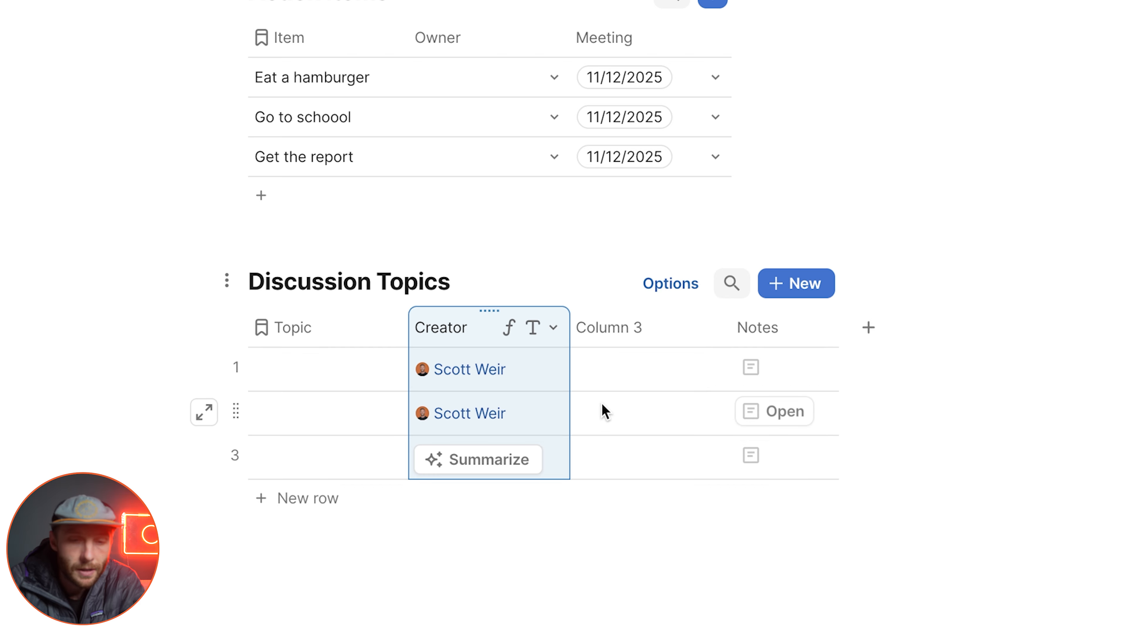
Step: Set the Creator column in the Discussion Topics table to the People column type
scroll(601, 415, down, 3)
click(373, 265)
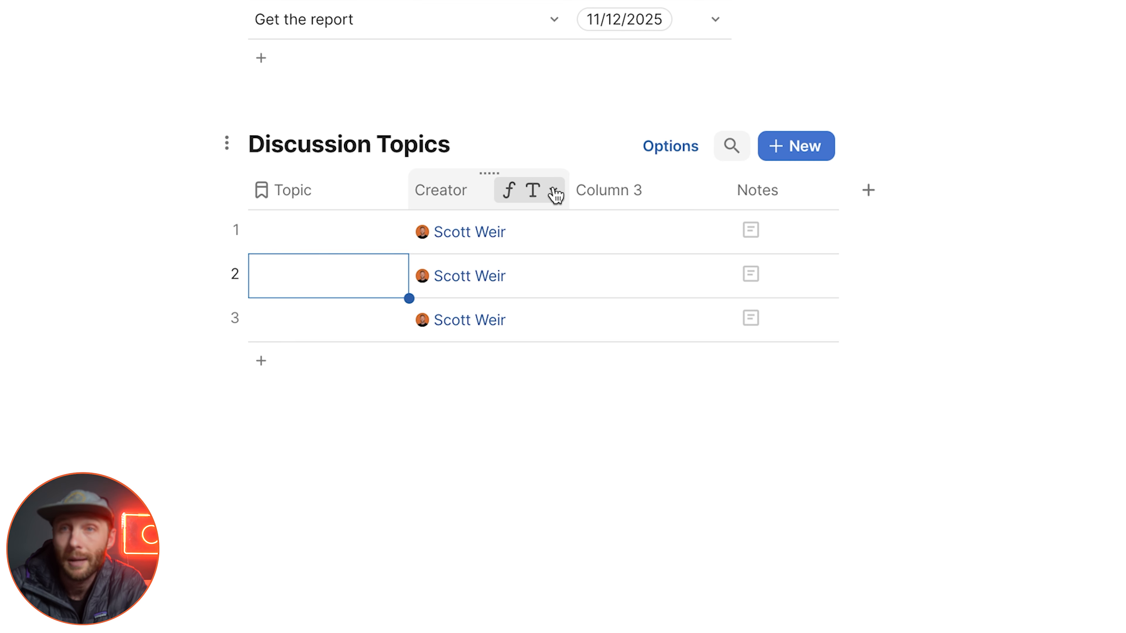
click(554, 191)
mouse_move(580, 262)
text(pers)
click(817, 354)
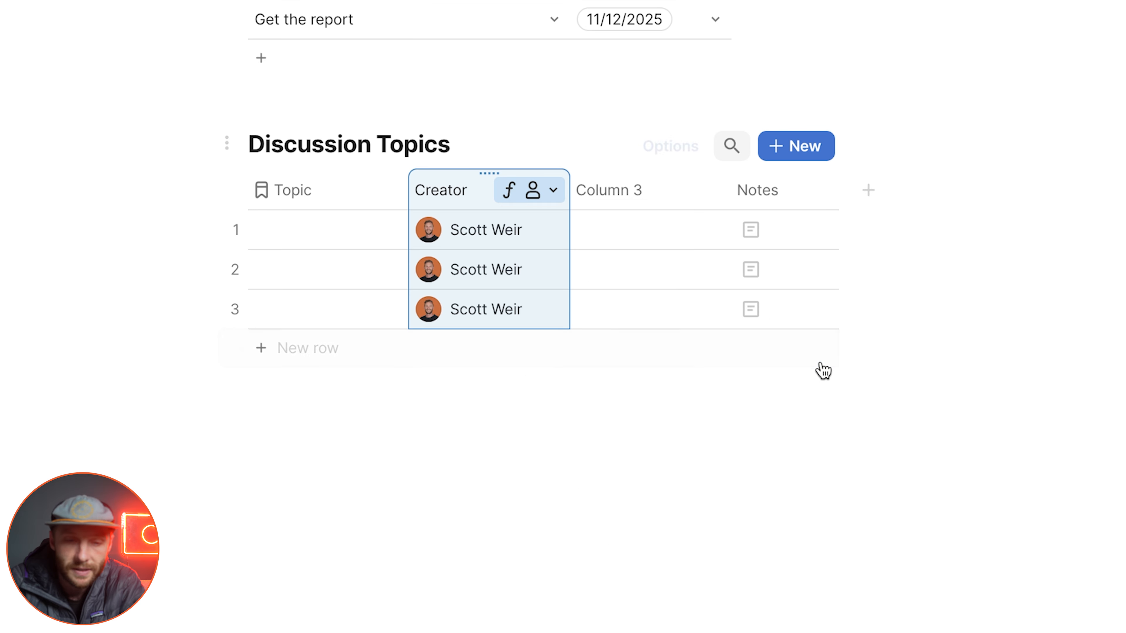
Step: Delete the Notes column from the Discussion Topics table and rename Column 3 as Meeting
click(661, 228)
click(762, 182)
key(Delete)
click(653, 191)
text(Meeting)
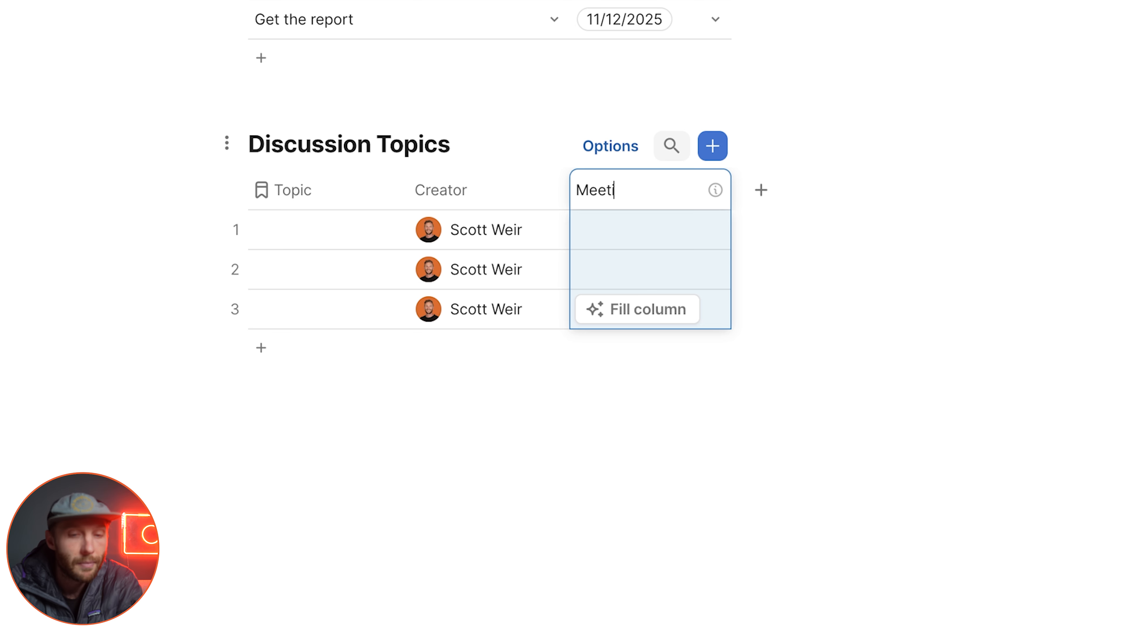
click(653, 241)
Step: Make the Discussion Topics table's Meeting column a relation to Meetings and create the linked relation column there
click(694, 189)
mouse_move(760, 267)
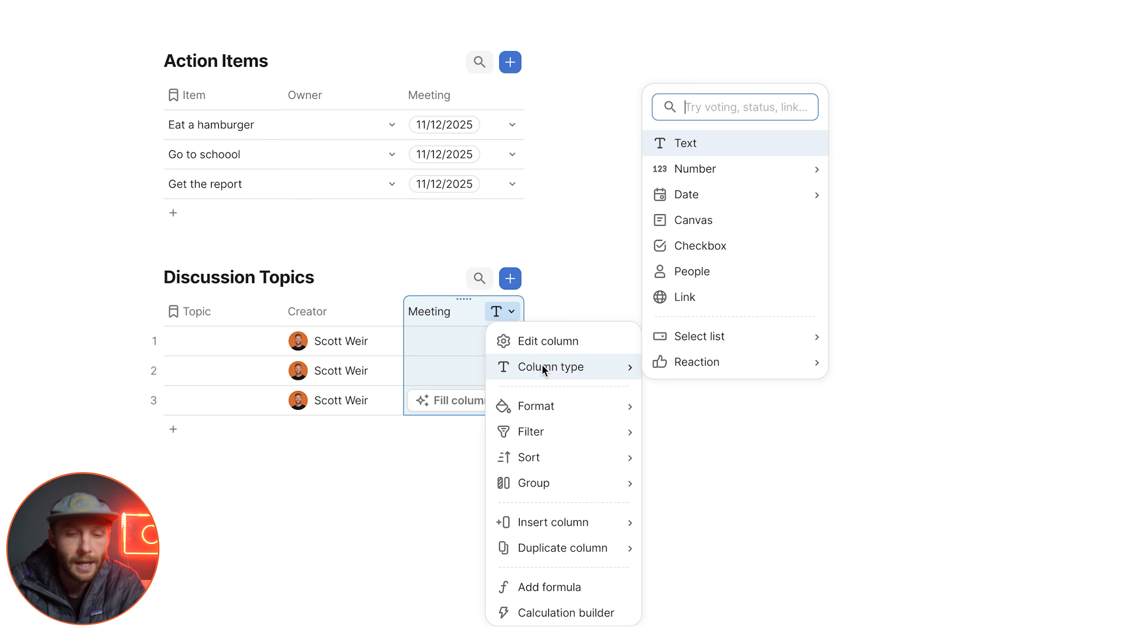
text(rel)
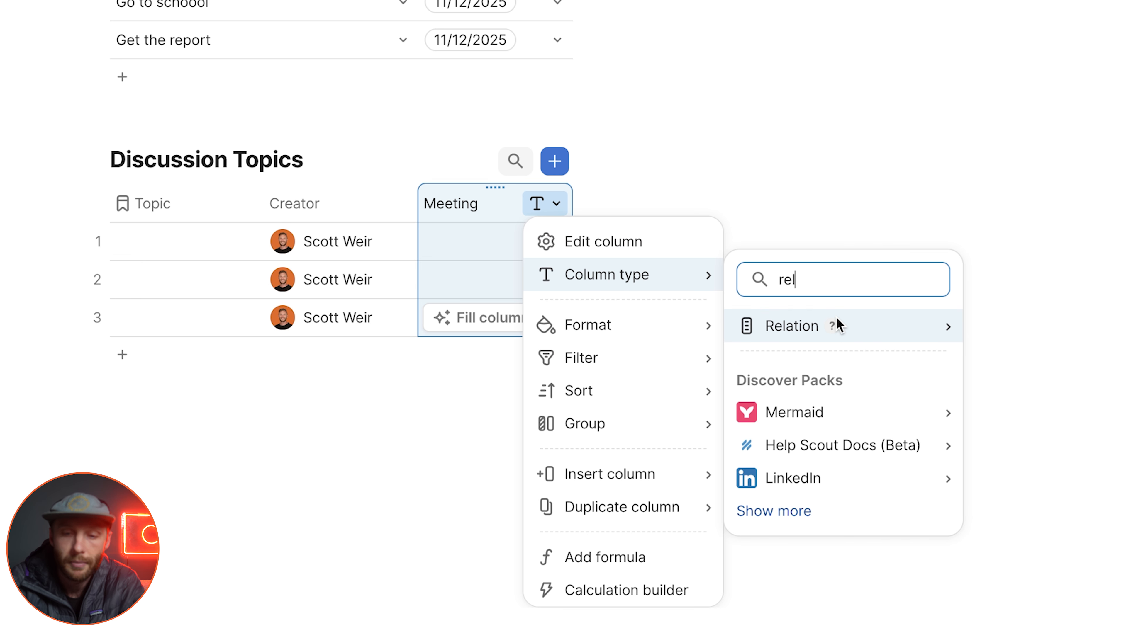
mouse_move(839, 325)
click(1023, 337)
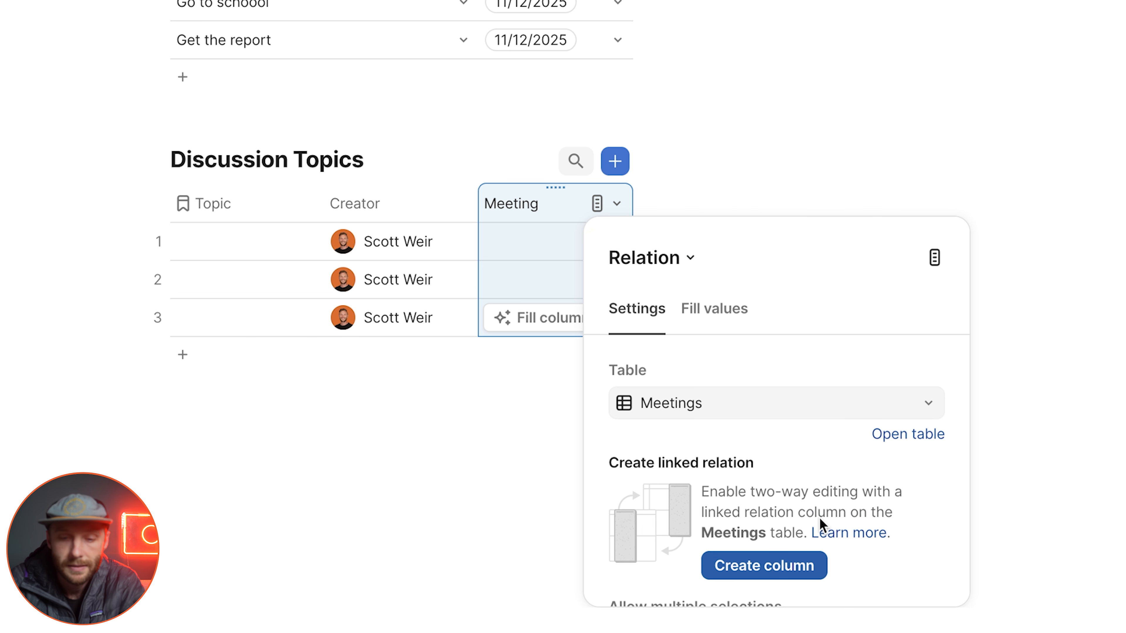
click(783, 571)
click(543, 255)
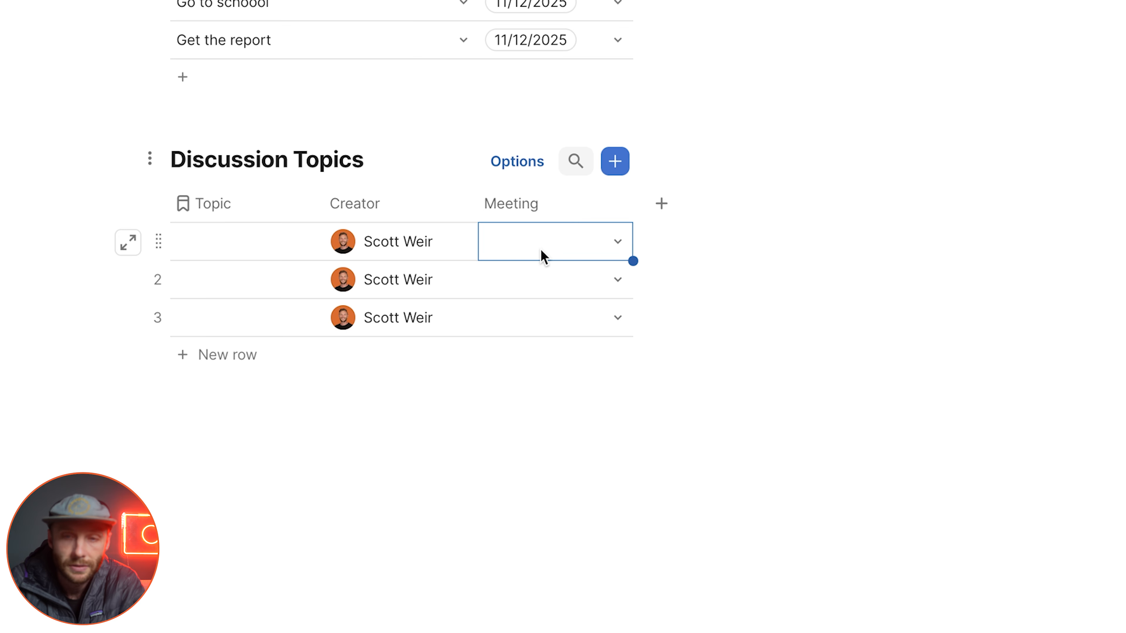
scroll(542, 258, up, 4)
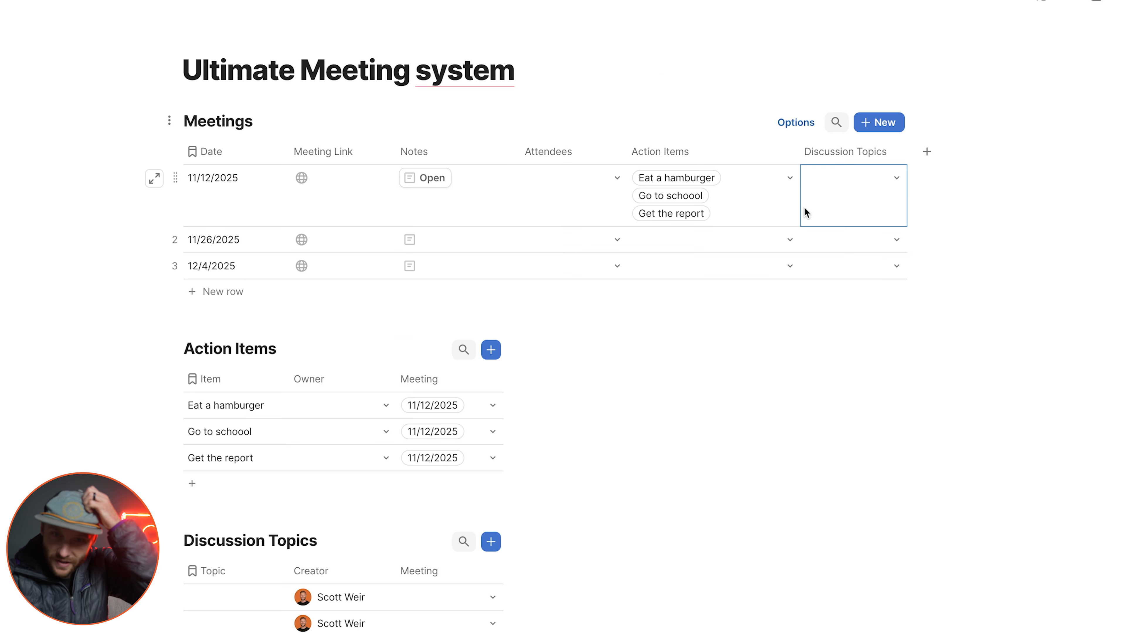
click(771, 202)
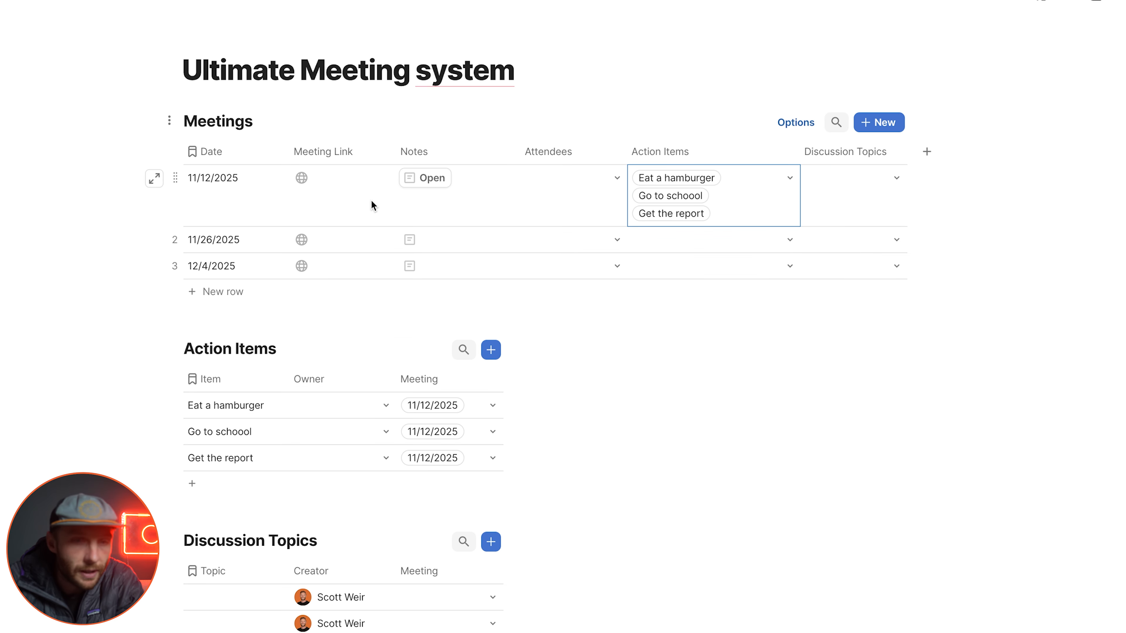
Step: Widen the Topic column and enter the topics Discuss what we want to eat, Decide where to go and What should we do for the client
click(250, 604)
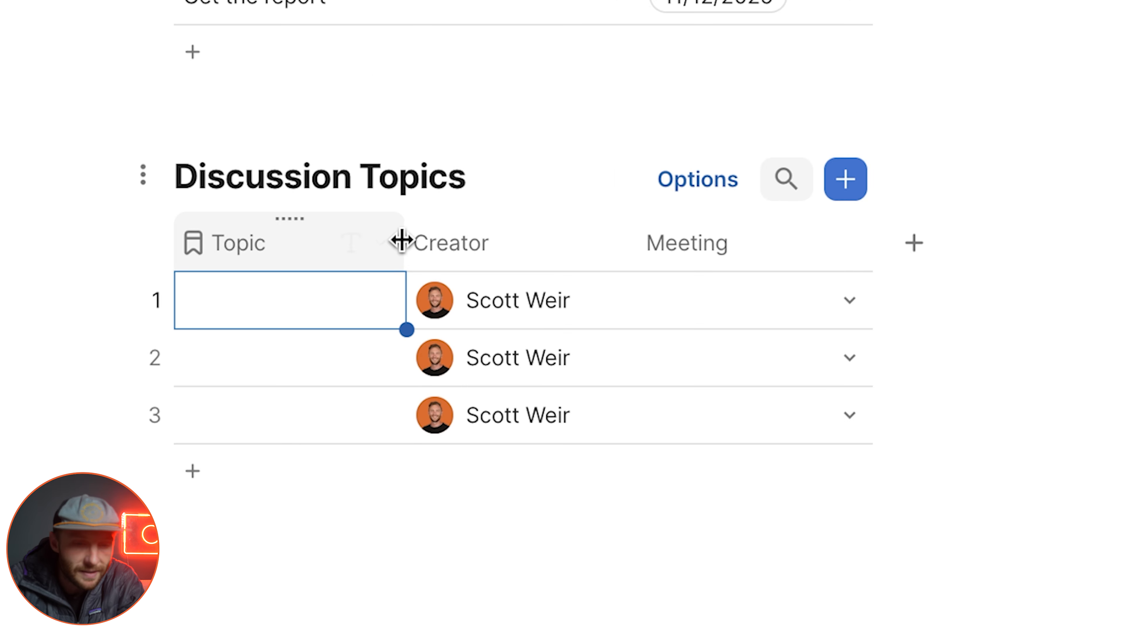
drag(401, 242, 528, 264)
click(387, 305)
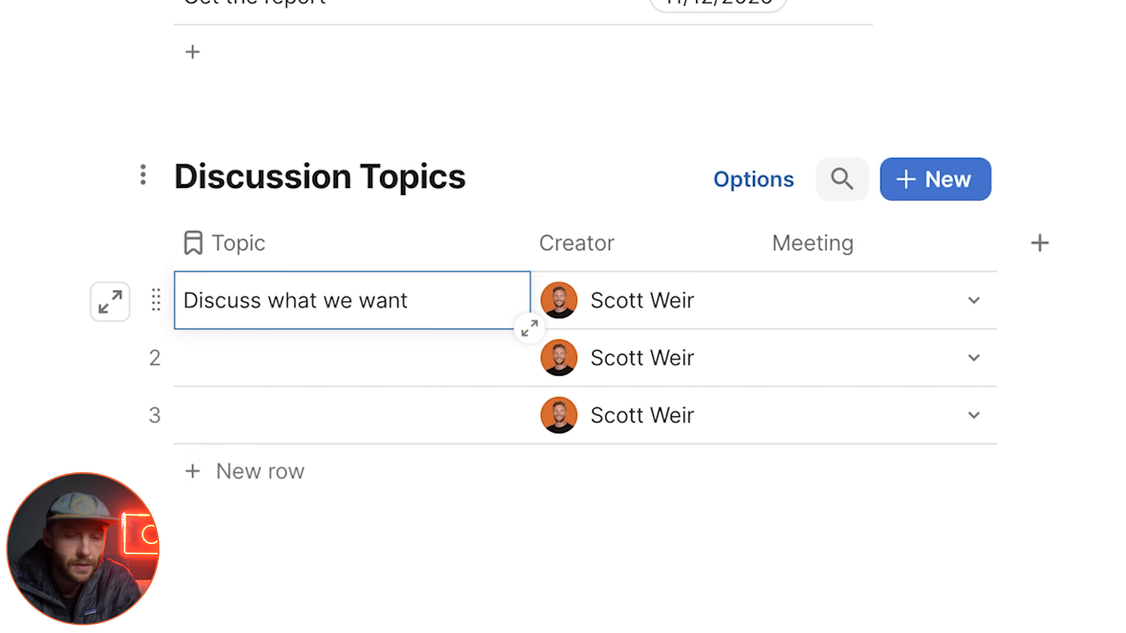
text(to ea)
key(Return)
text(Decid)
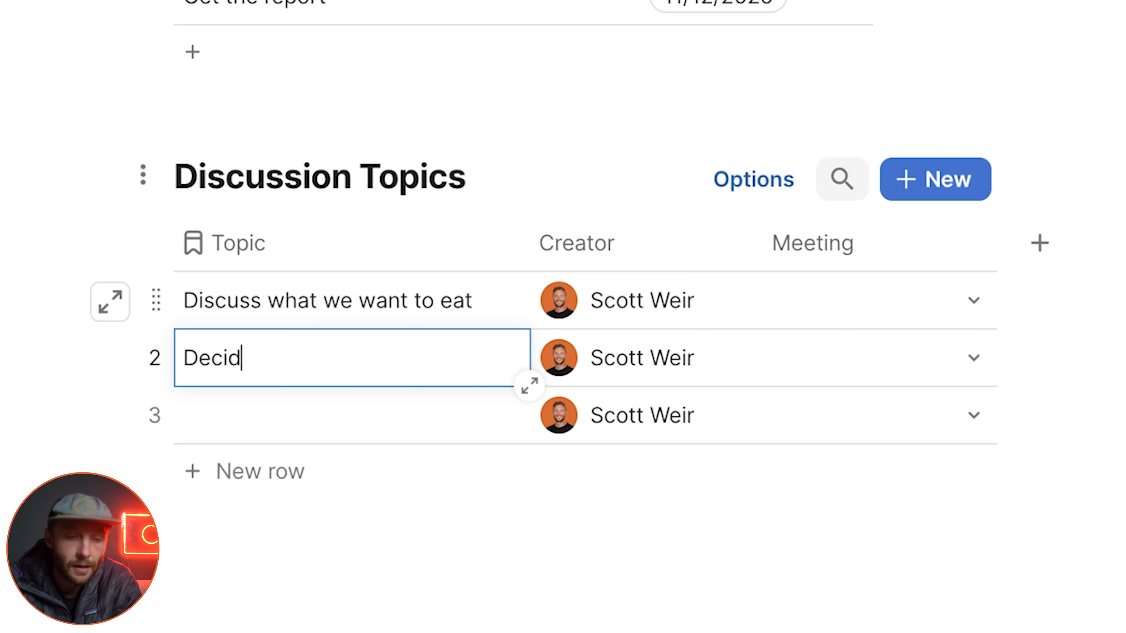
key(Return)
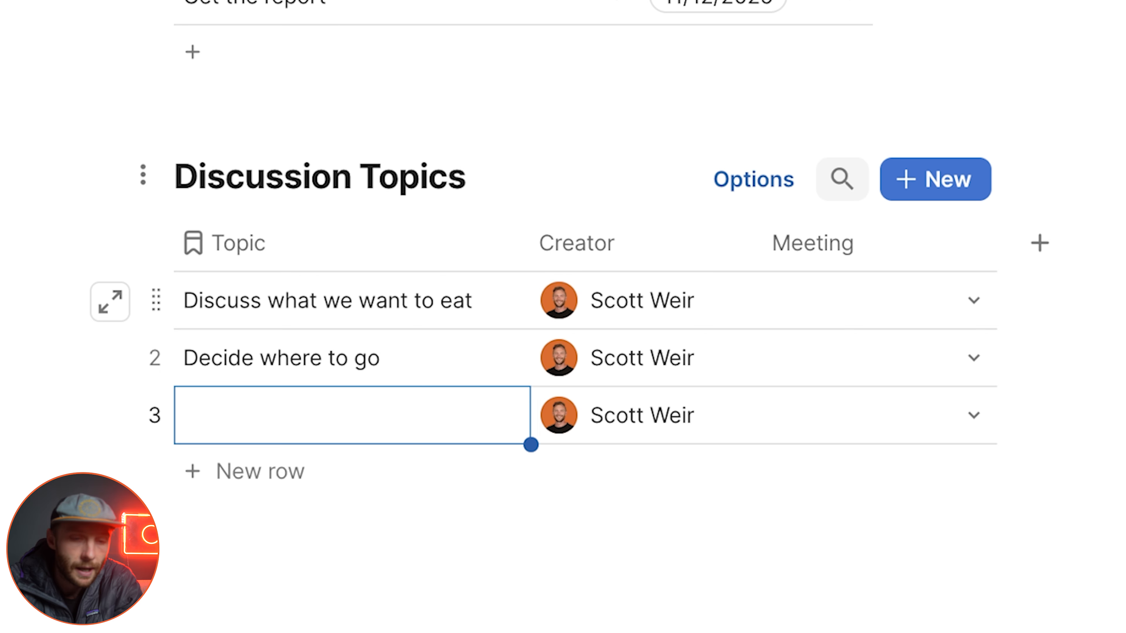
text(What should we do for the client)
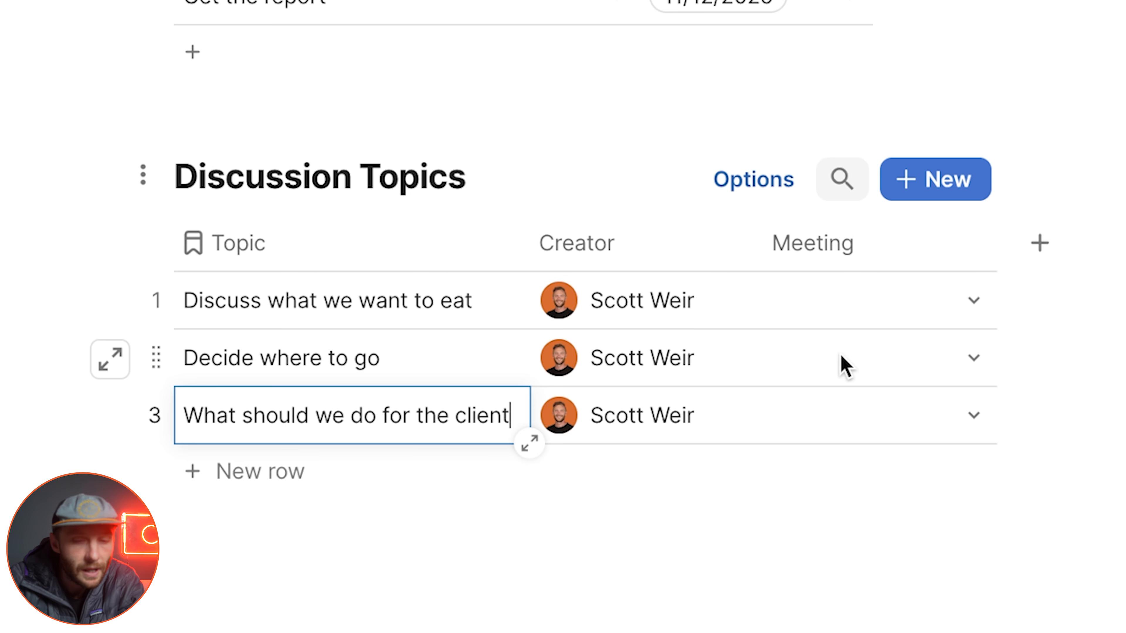
Step: Link the discussion topics to the 11/12/2025 meeting through their Meeting column
click(899, 295)
click(978, 423)
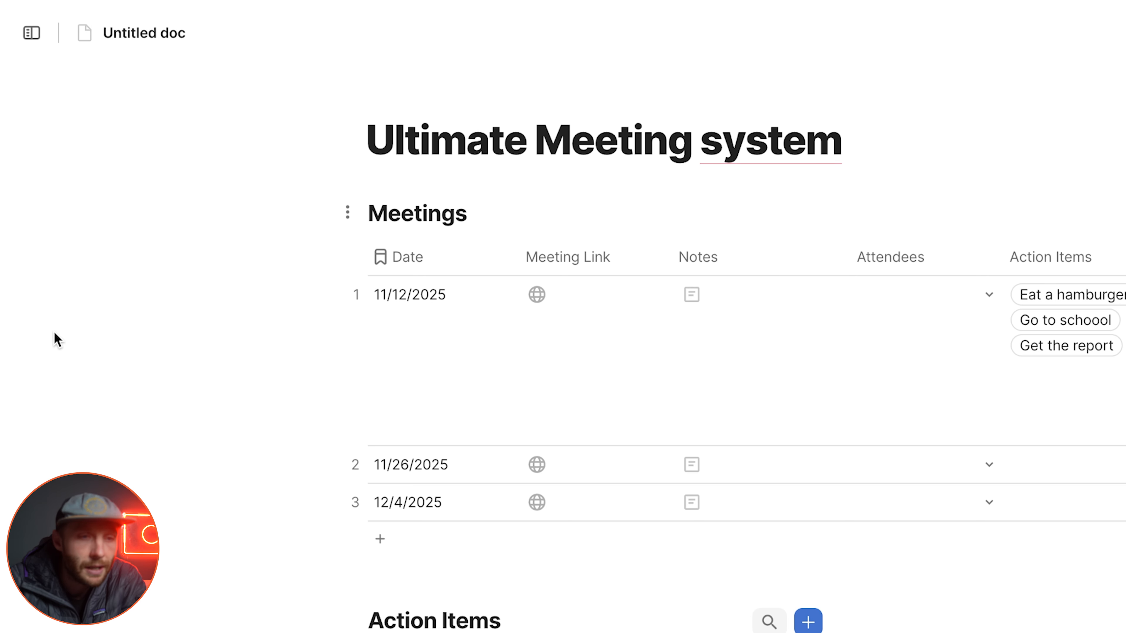
Step: Add a new page to the doc and title it Meetings
mouse_move(43, 347)
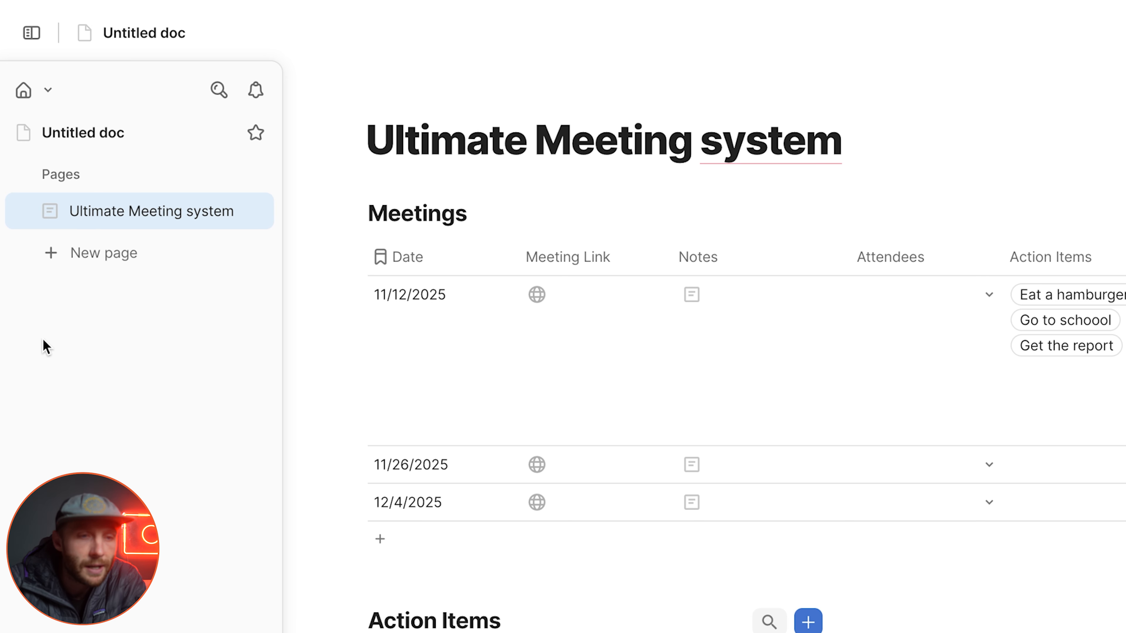
click(120, 274)
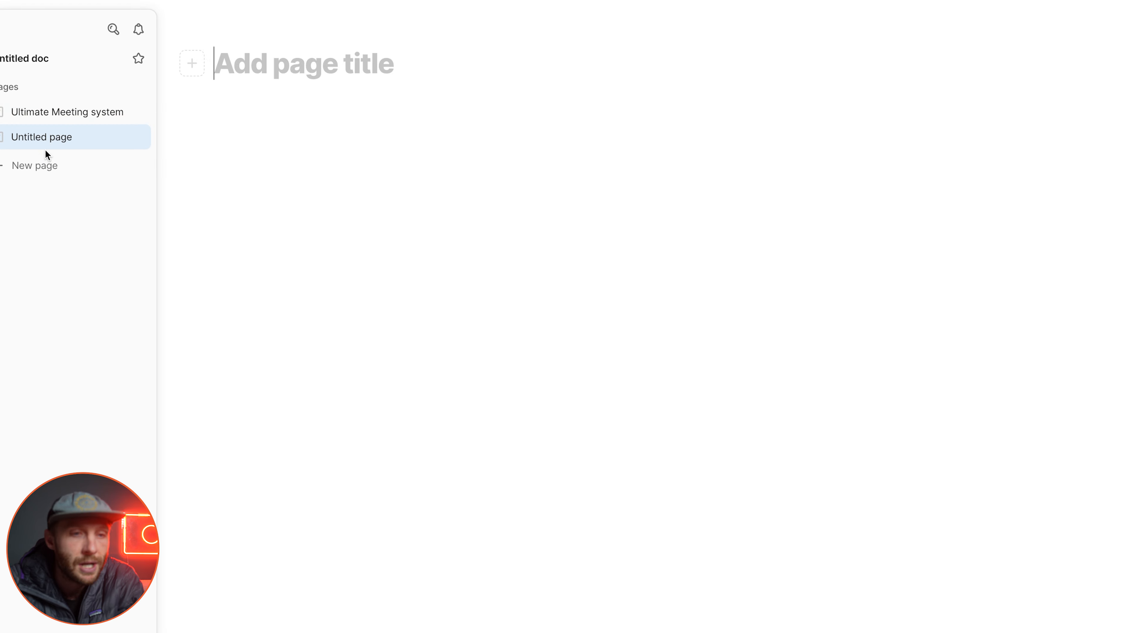
text(F)
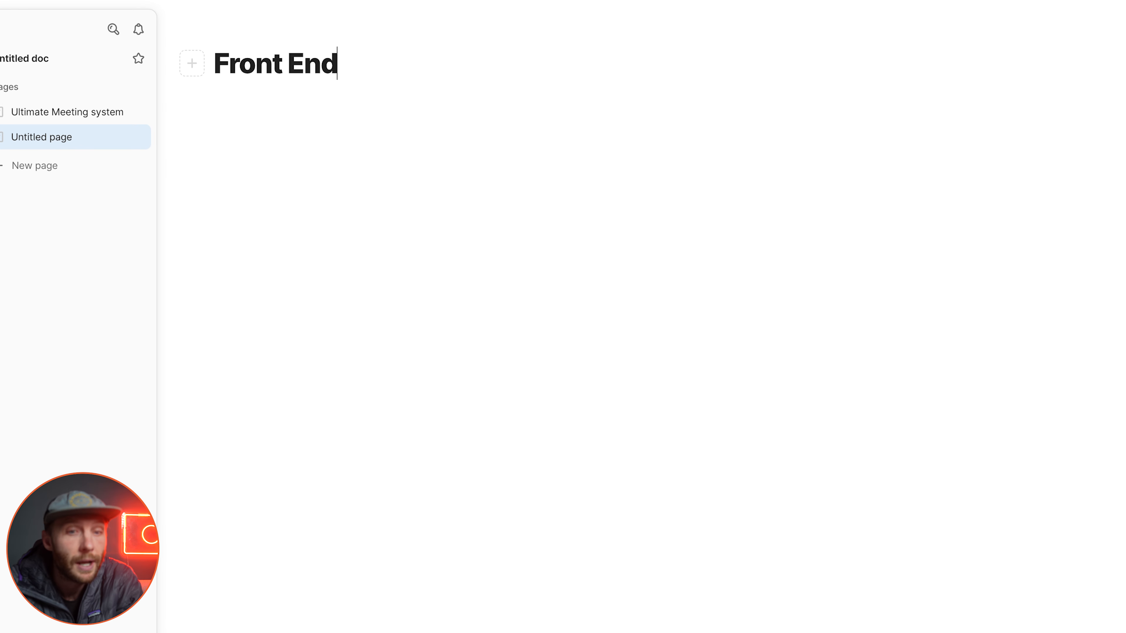
text(ront End)
key(ctrl+a)
text(Meetings)
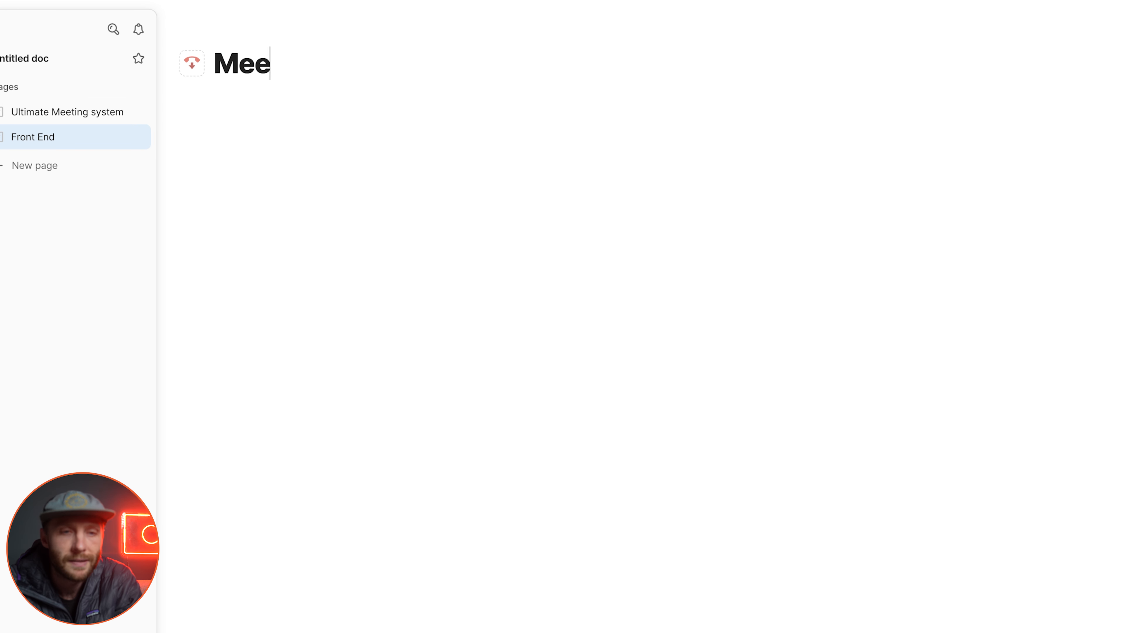
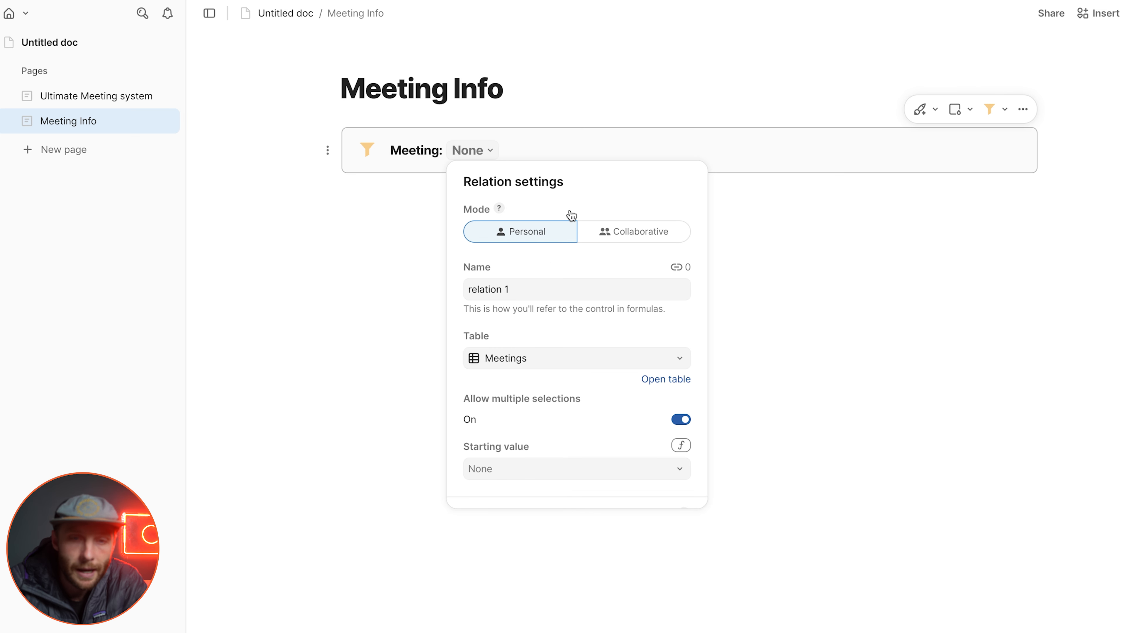
click(485, 155)
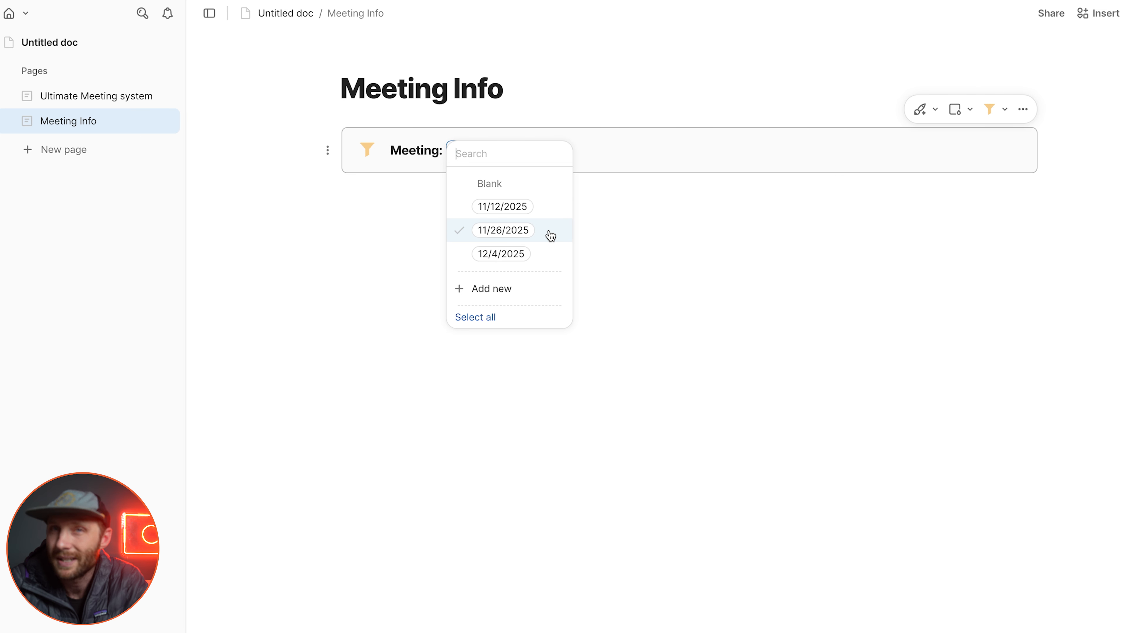
mouse_move(550, 235)
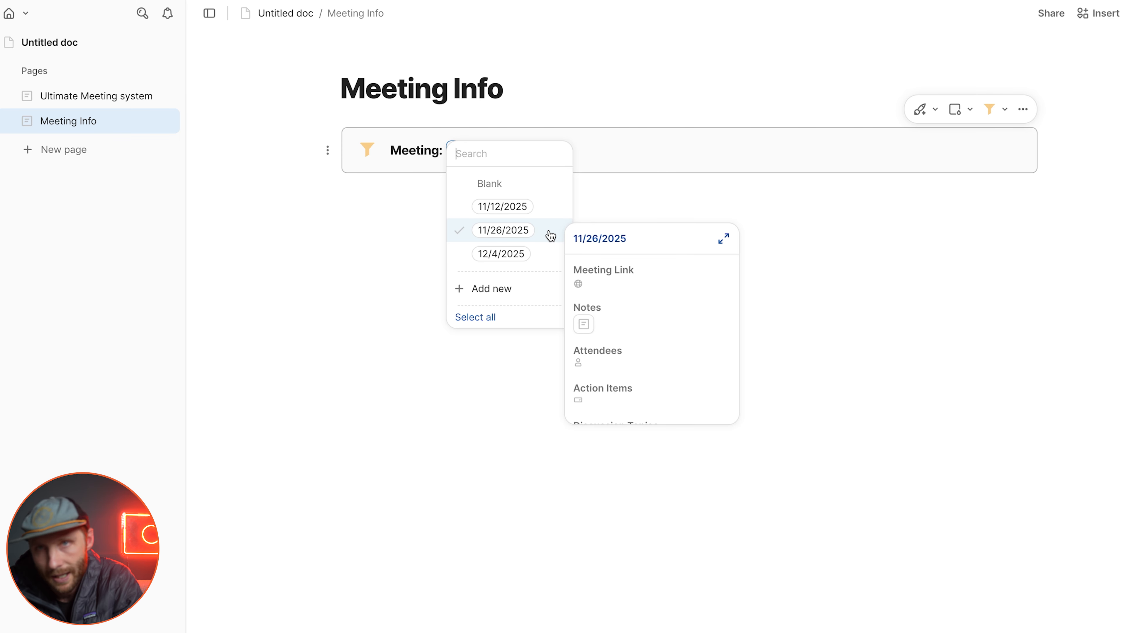
click(616, 141)
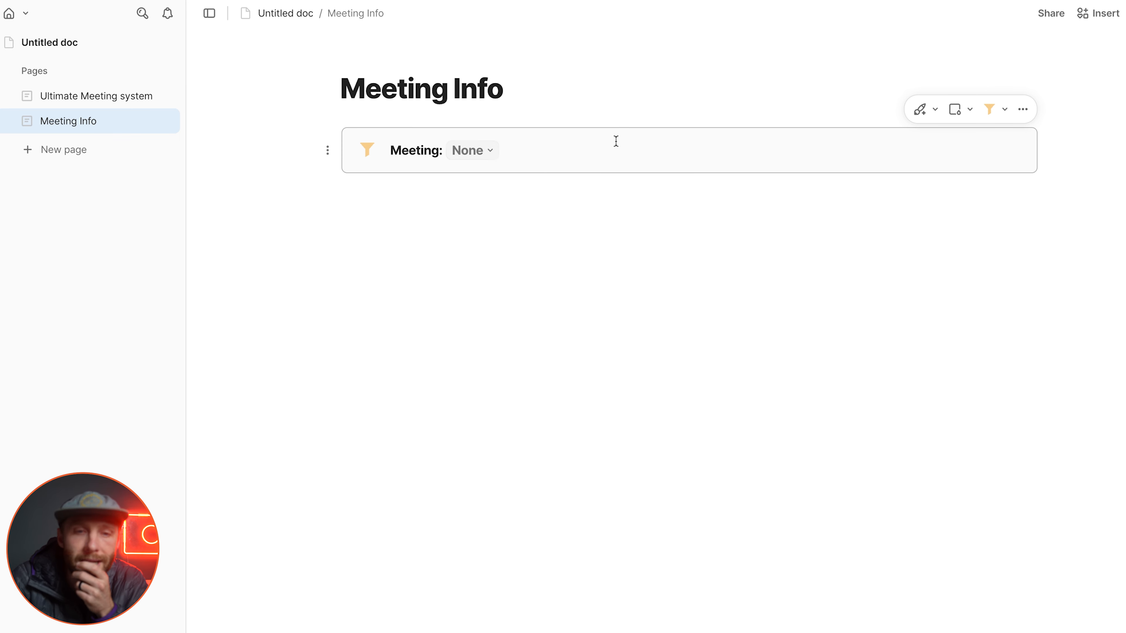
Step: Turn off multiple selections and the blank option in the Meeting control's relation settings
click(485, 154)
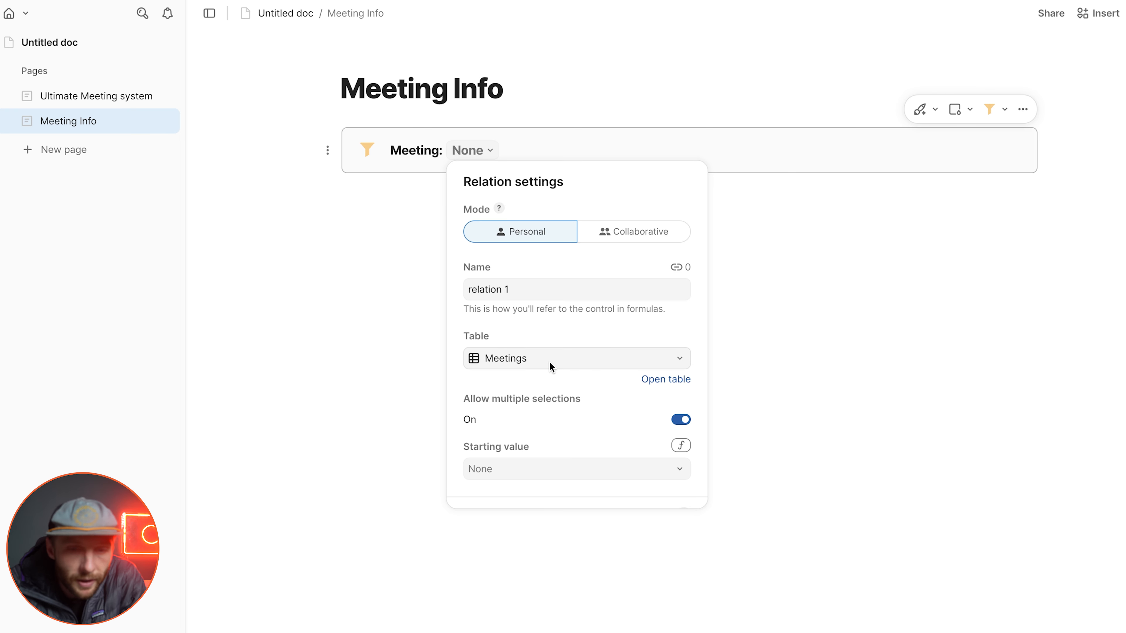
click(681, 420)
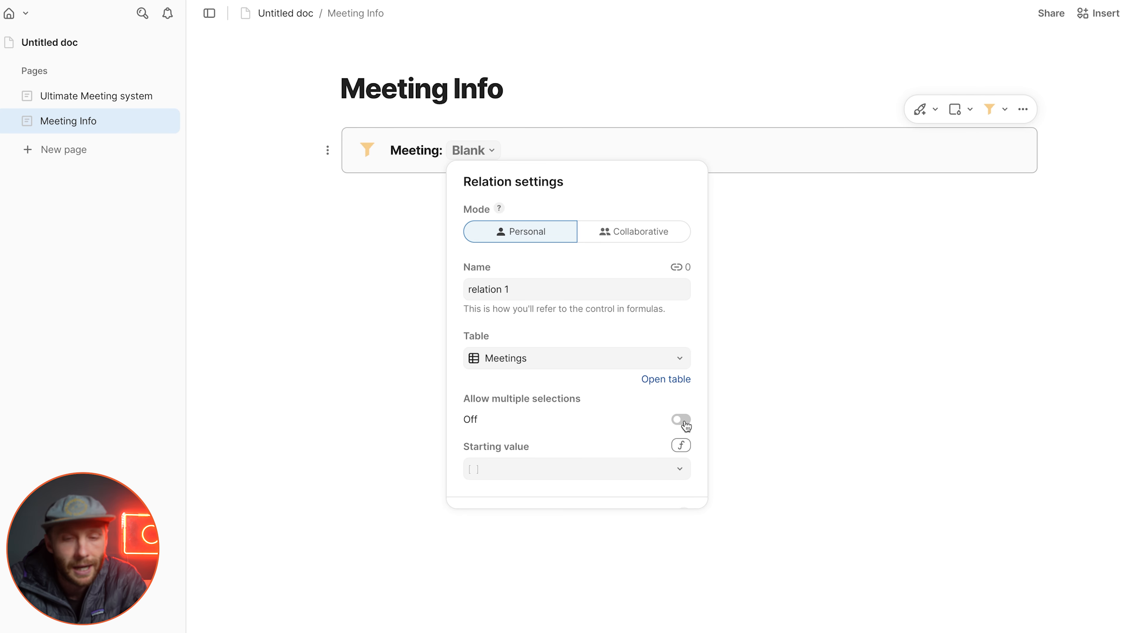
scroll(685, 427, down, 1)
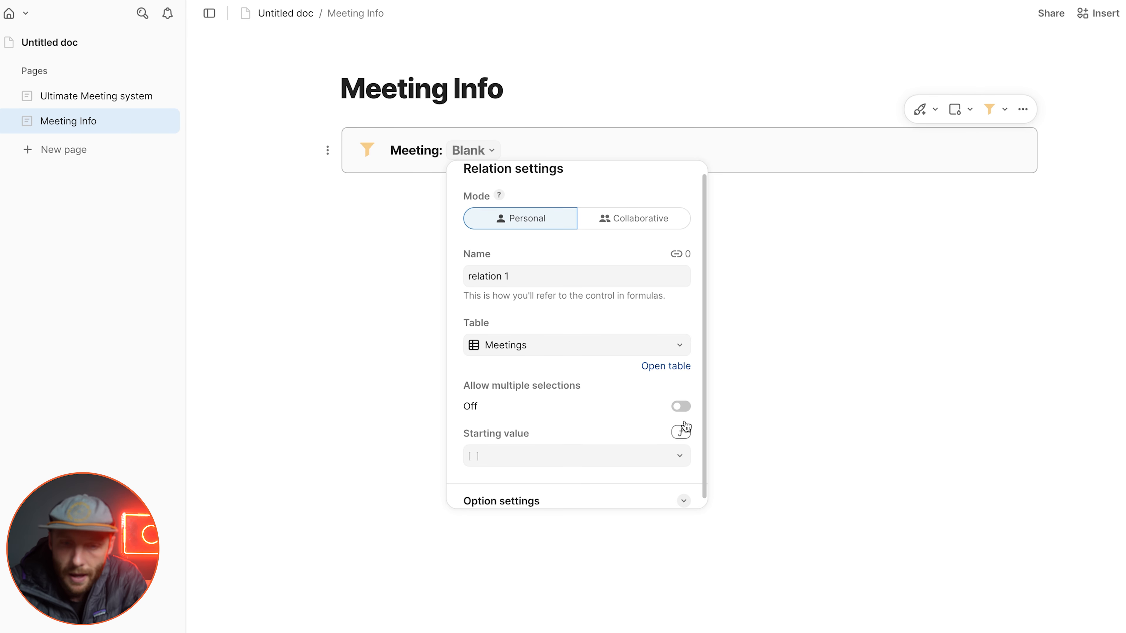
click(684, 496)
scroll(661, 422, down, 3)
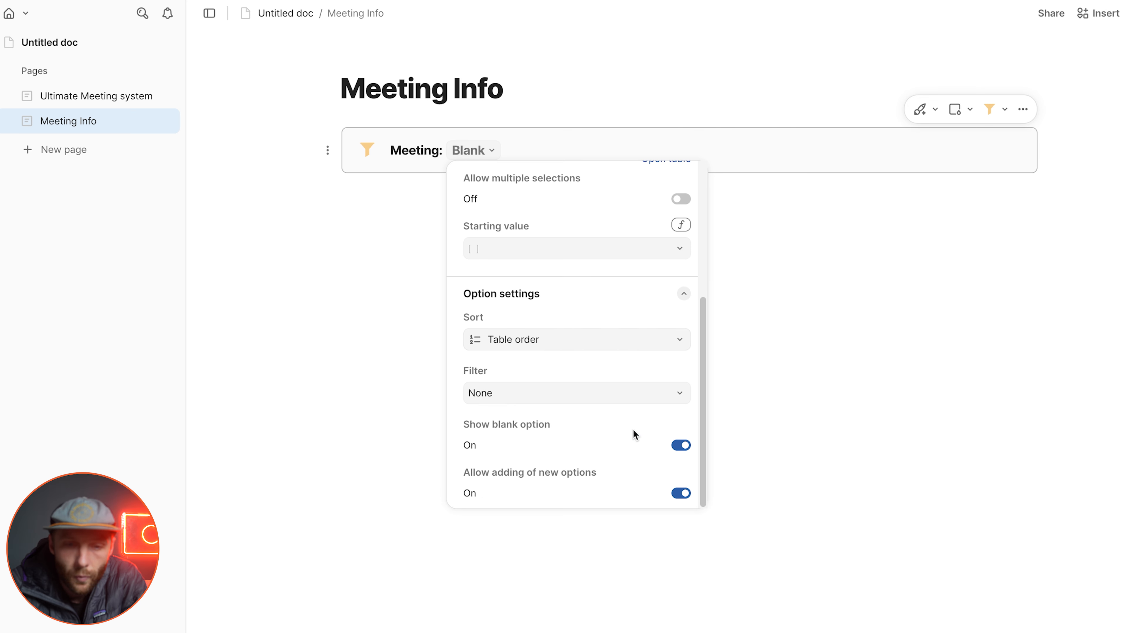
click(680, 445)
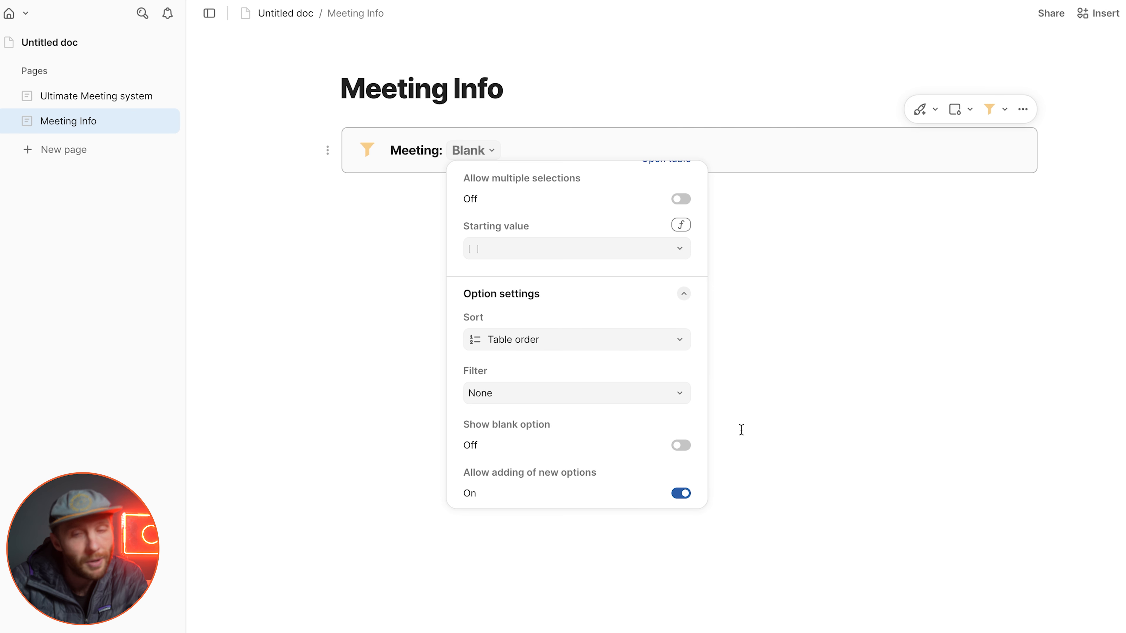
click(828, 388)
Step: Select the 11/12/2025 meeting in the Meeting control and name the control meetingSelector
click(489, 150)
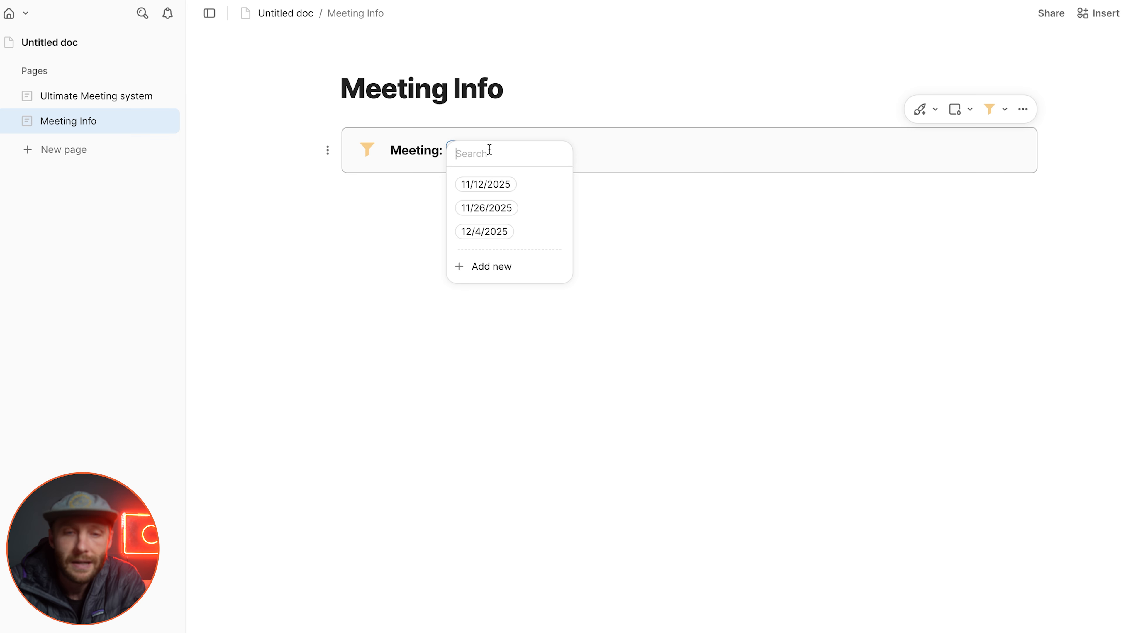
click(542, 189)
click(504, 155)
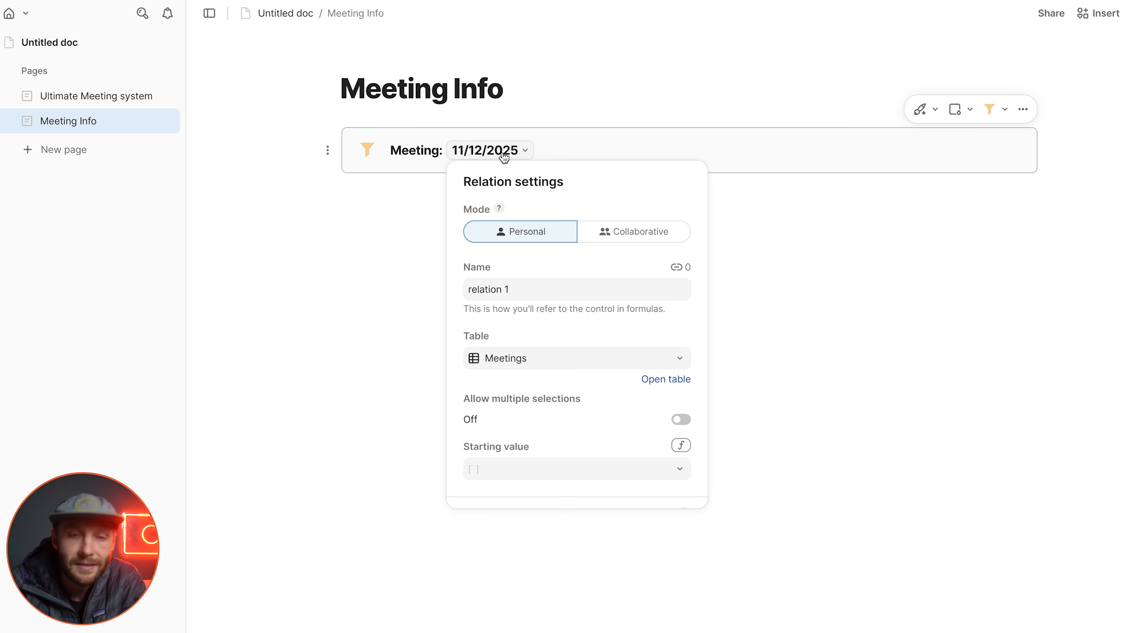
click(508, 290)
text(meetingSelector)
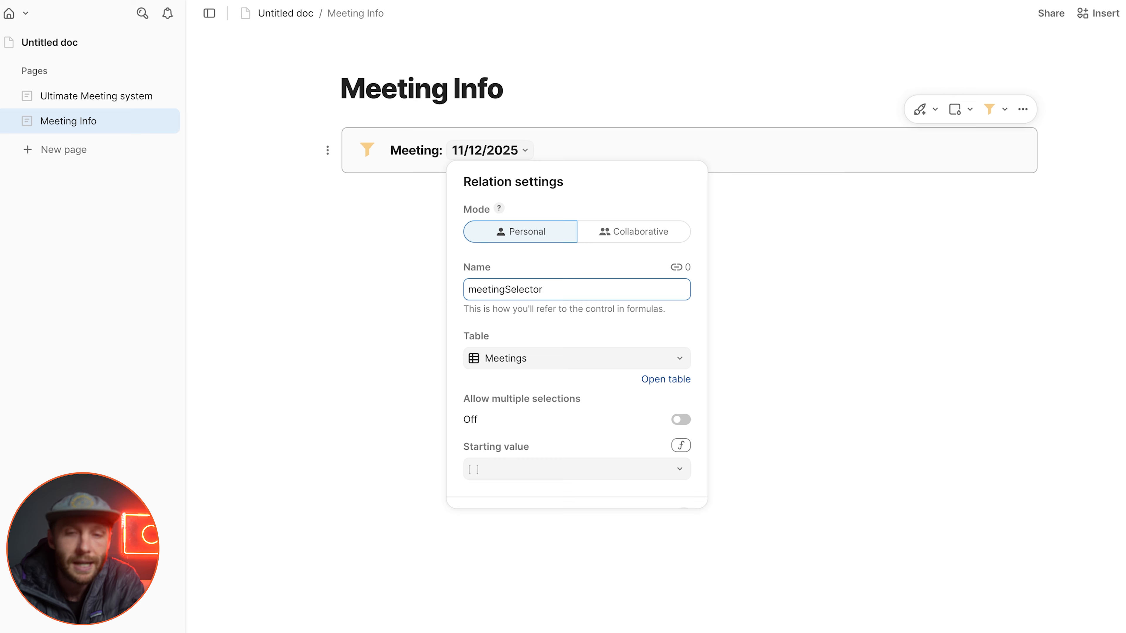
click(762, 300)
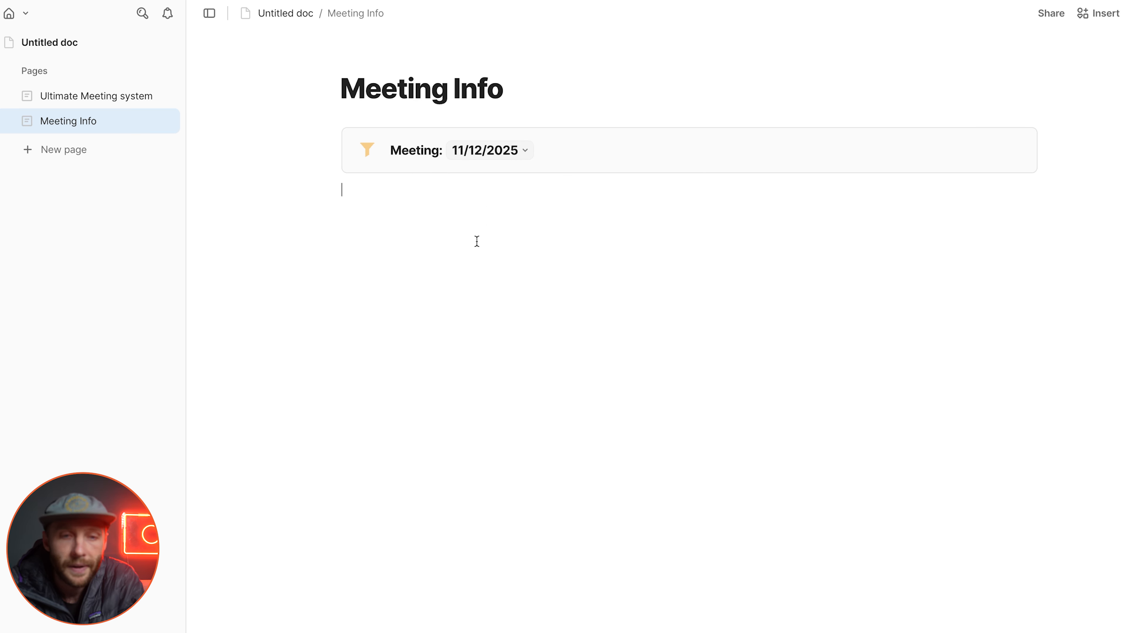
Step: Insert a view of the Meetings table below the Meeting control
text(/view)
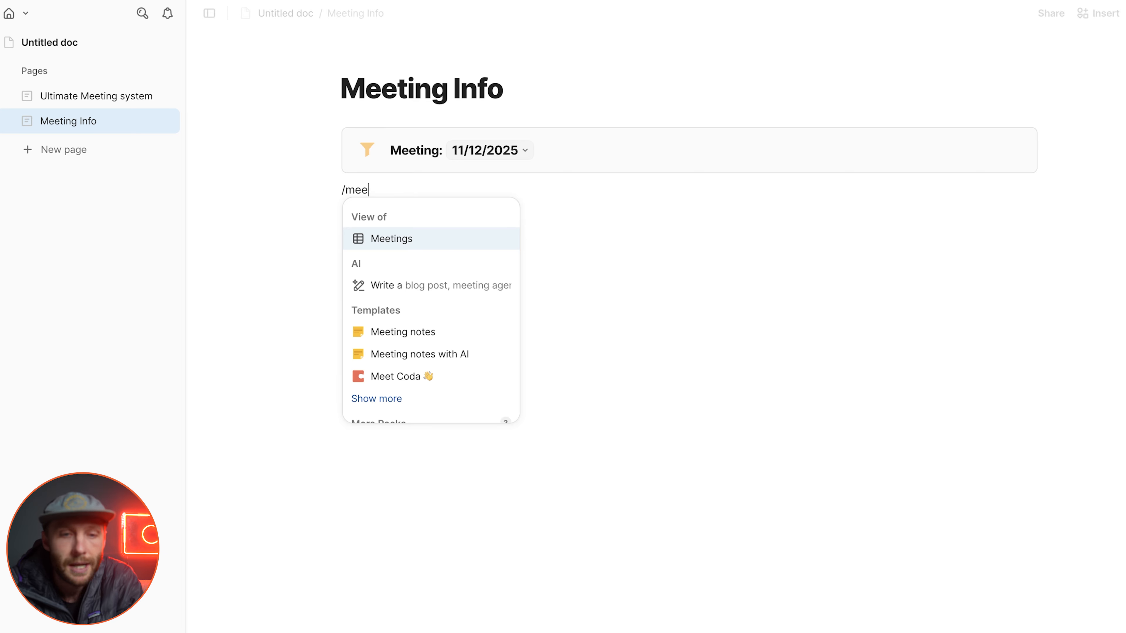
key(Return)
click(557, 249)
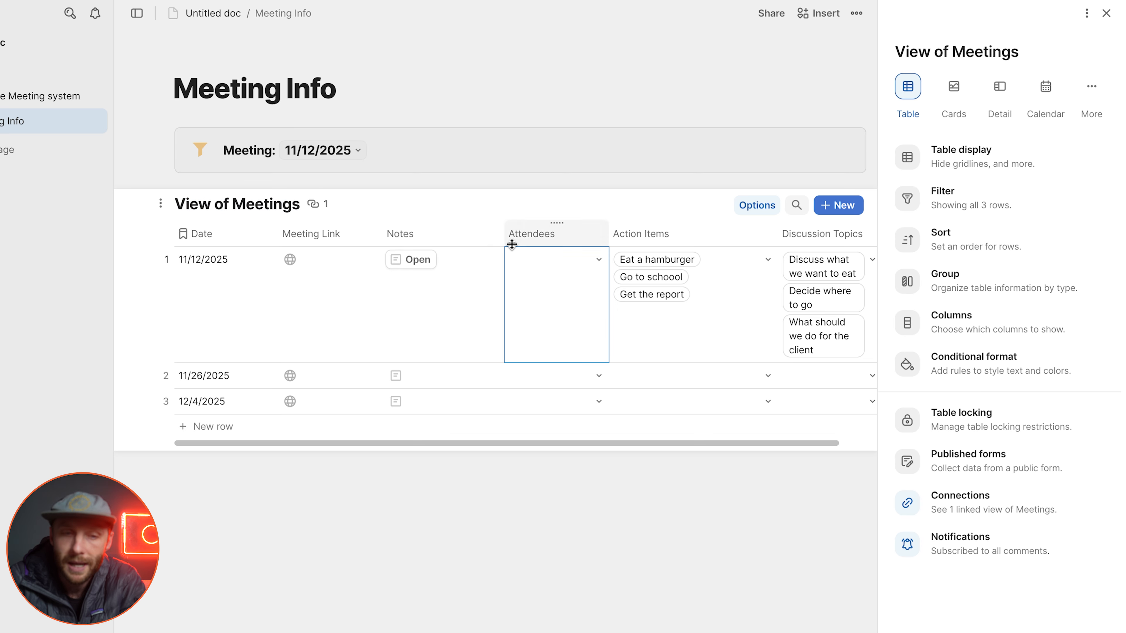
drag(256, 317, 701, 430)
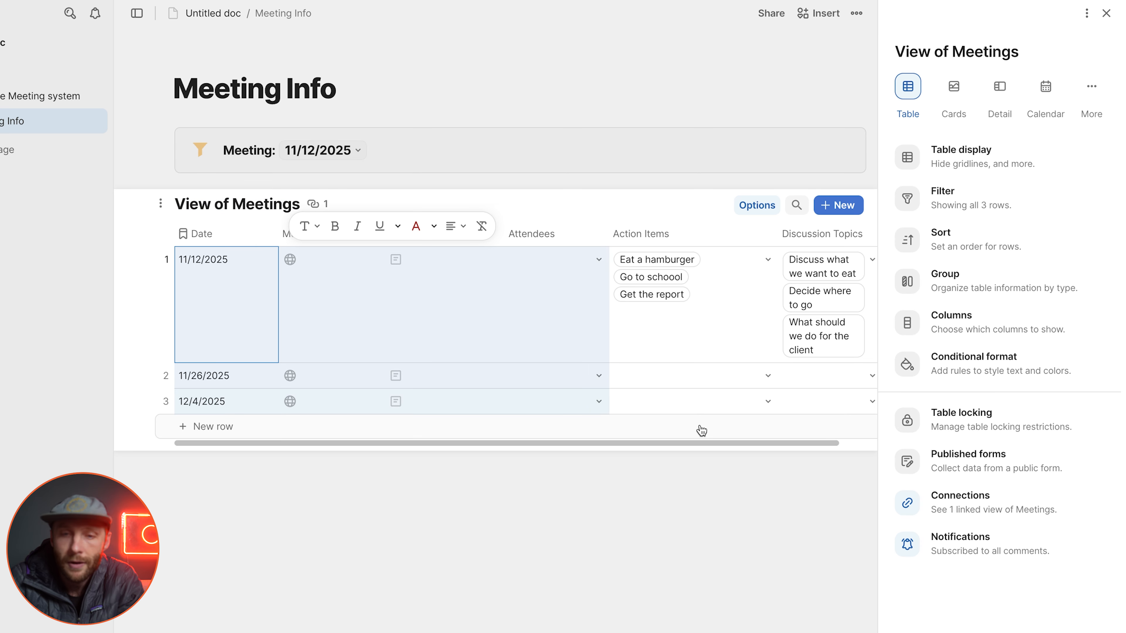
click(599, 454)
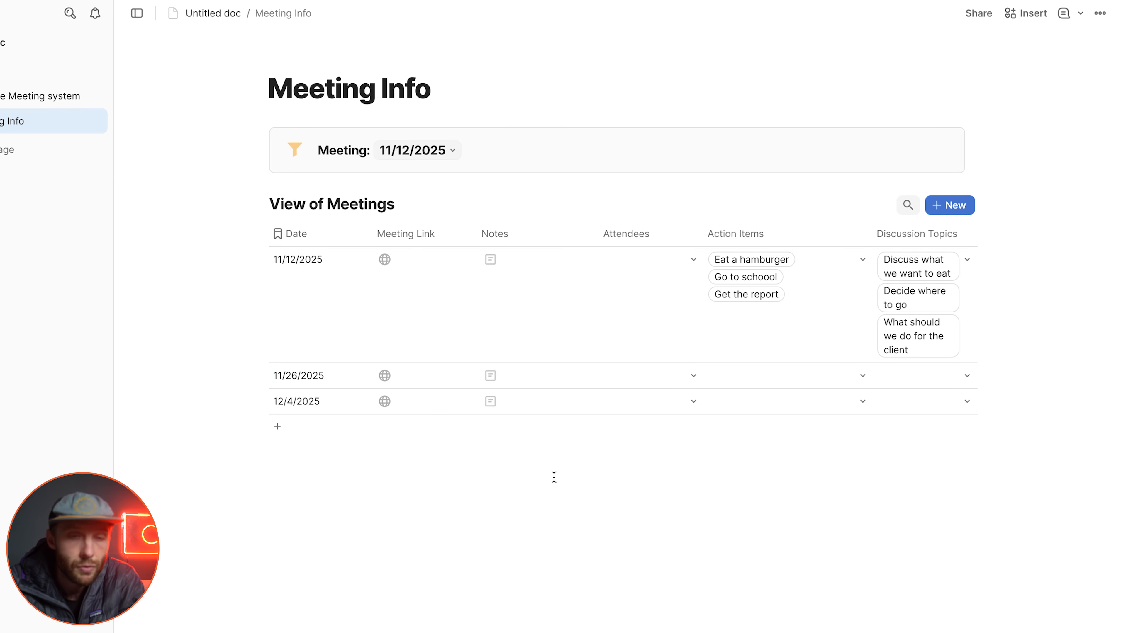
Step: Insert a view of the Action Items table below the Meetings view
text(/)
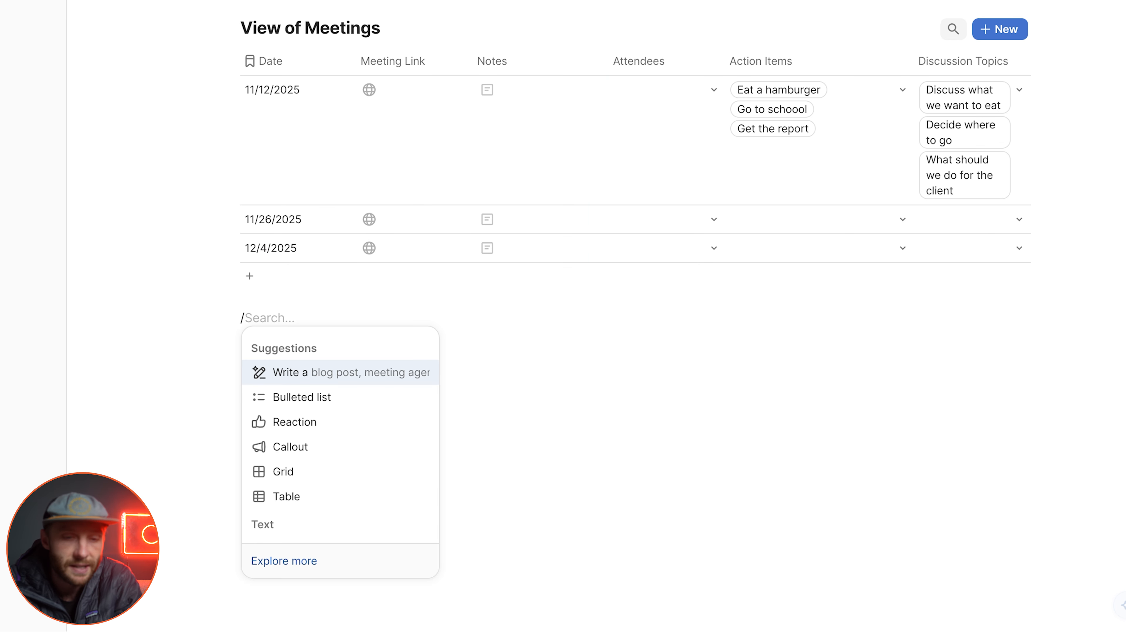
text(act)
key(Return)
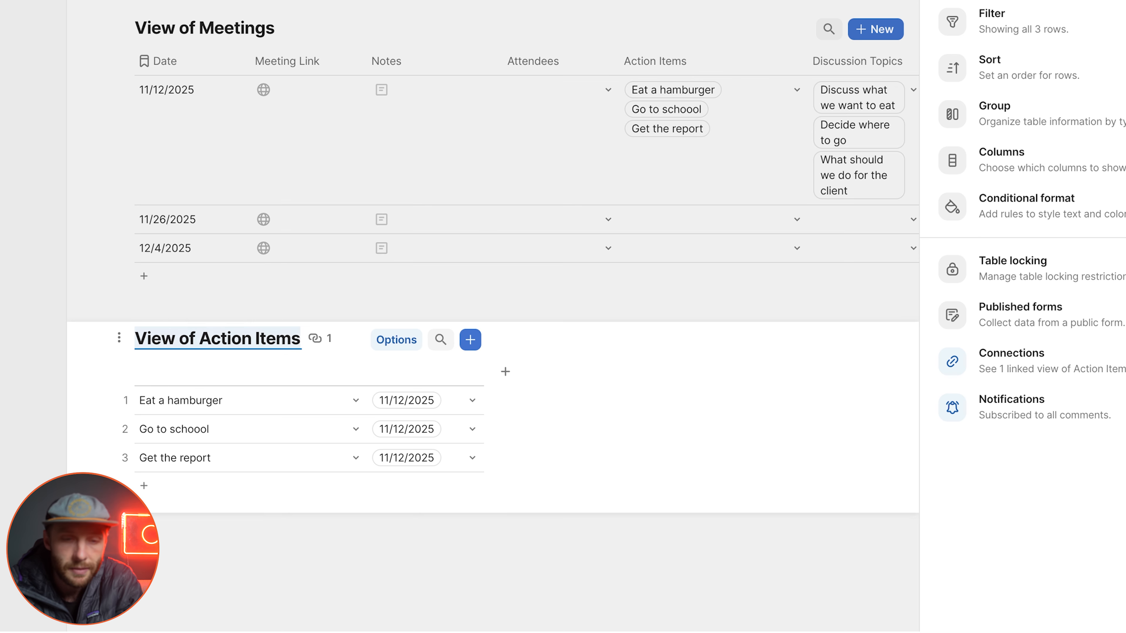
click(364, 560)
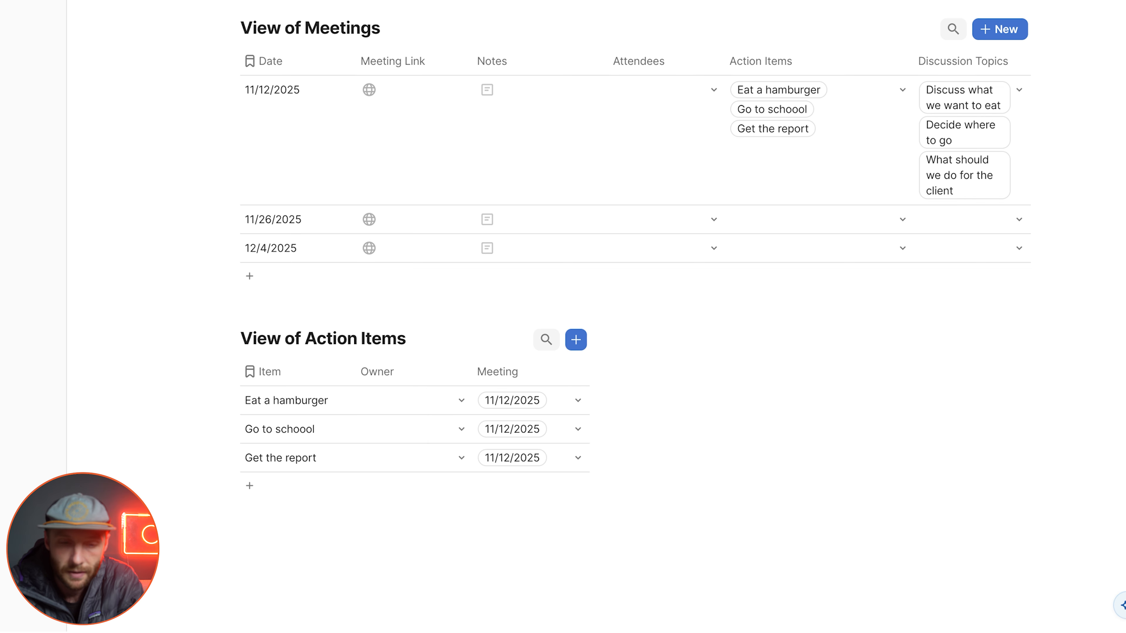
Step: Insert a view of the Discussion Topics table below the Action Items view
text(/disc)
key(Return)
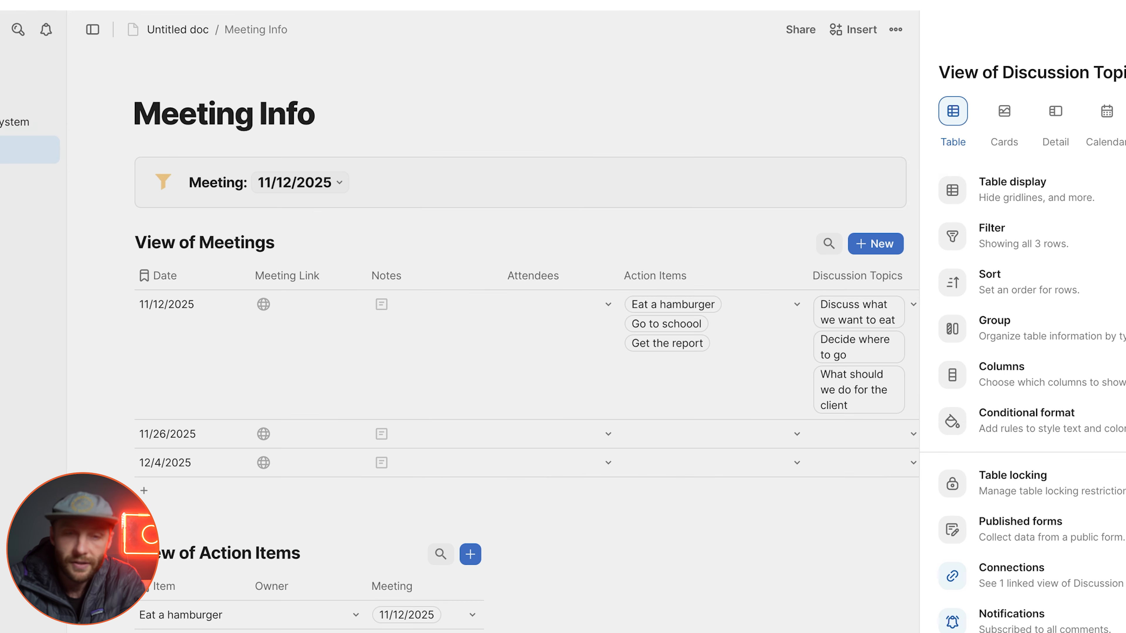
click(714, 407)
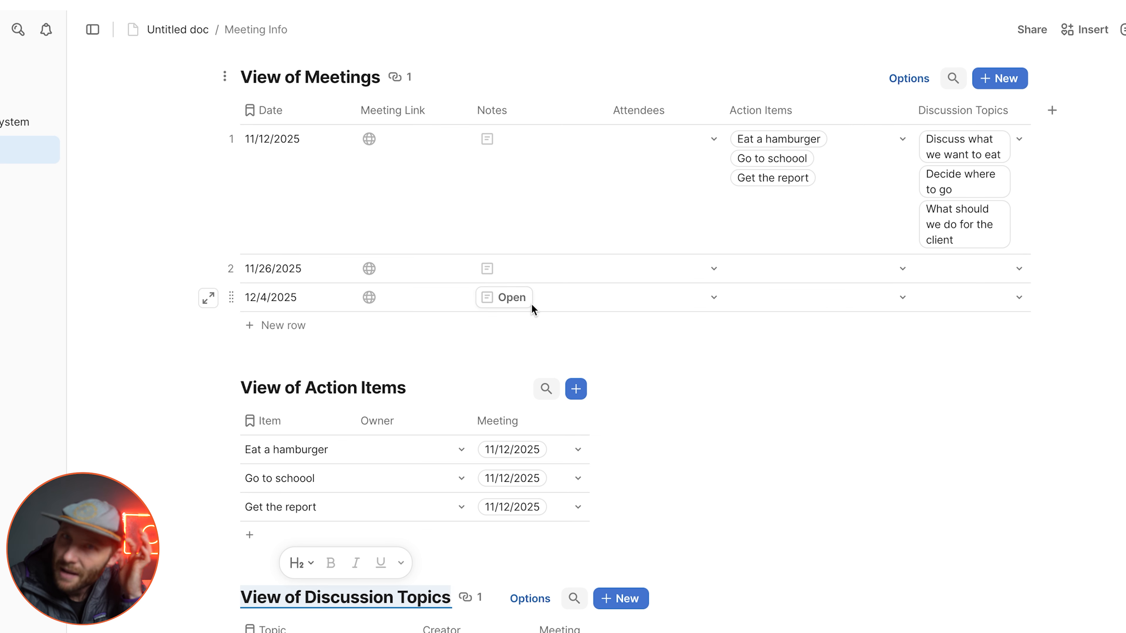
Step: Give the Meeting Info page a blue info icon next to its title
scroll(603, 328, up, 4)
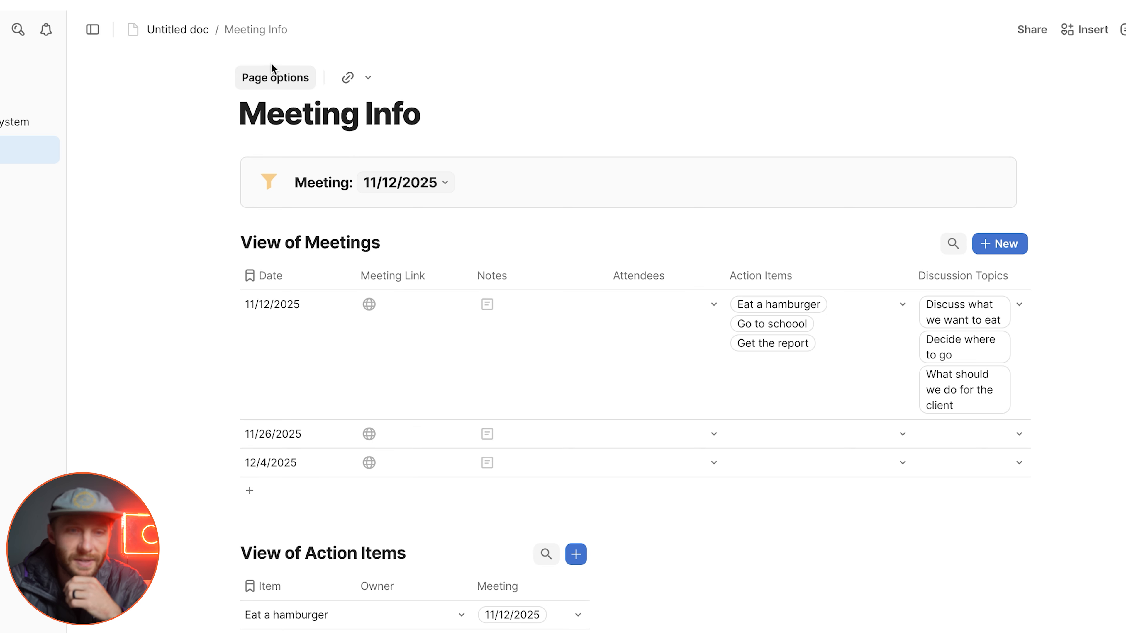
click(293, 179)
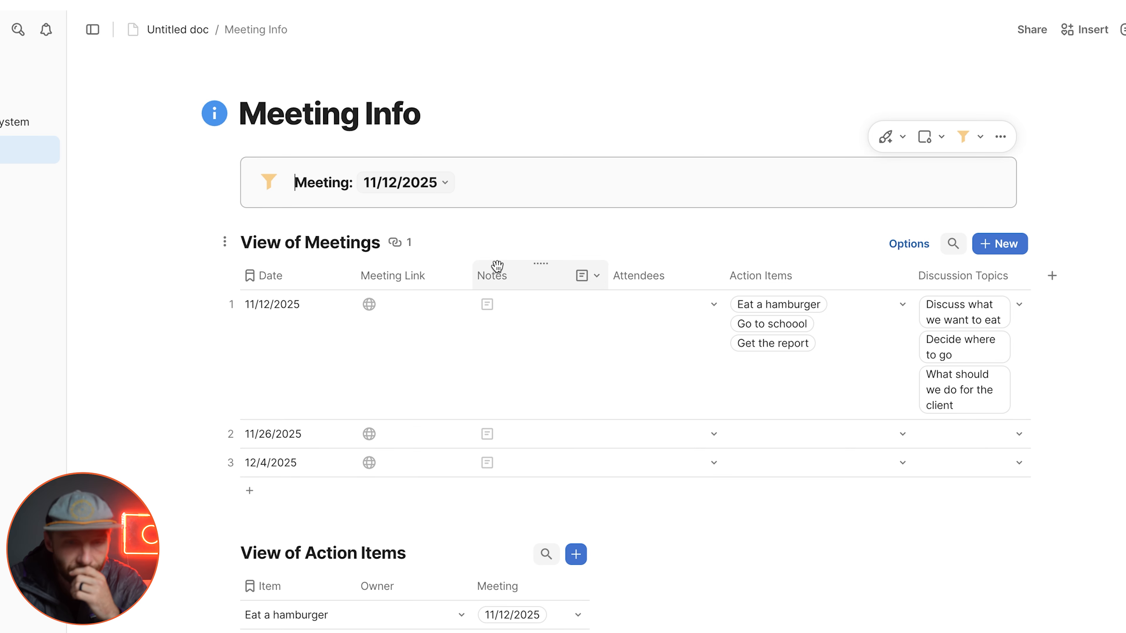
Step: Filter the Meetings view with the formula thisRow = meetingSelector
click(909, 244)
click(847, 387)
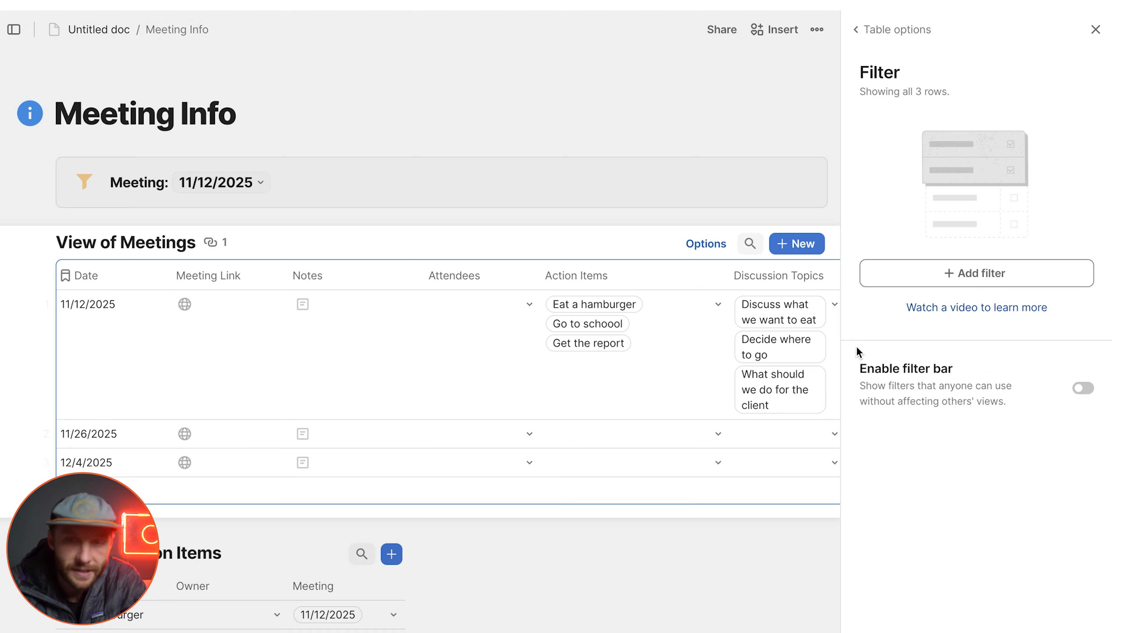
click(922, 279)
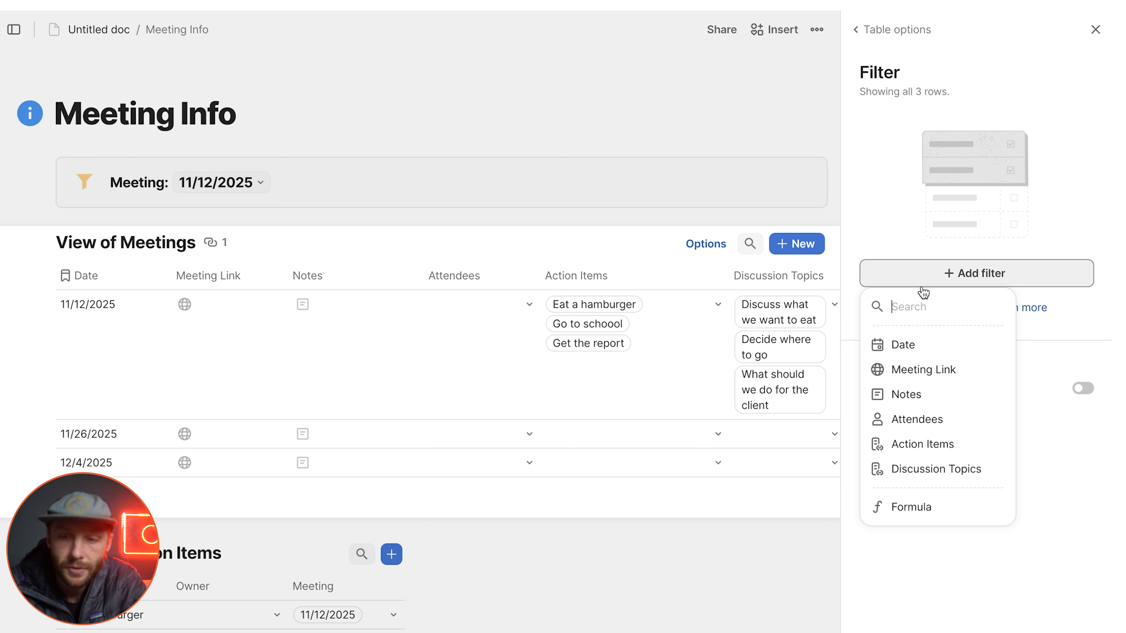
click(902, 507)
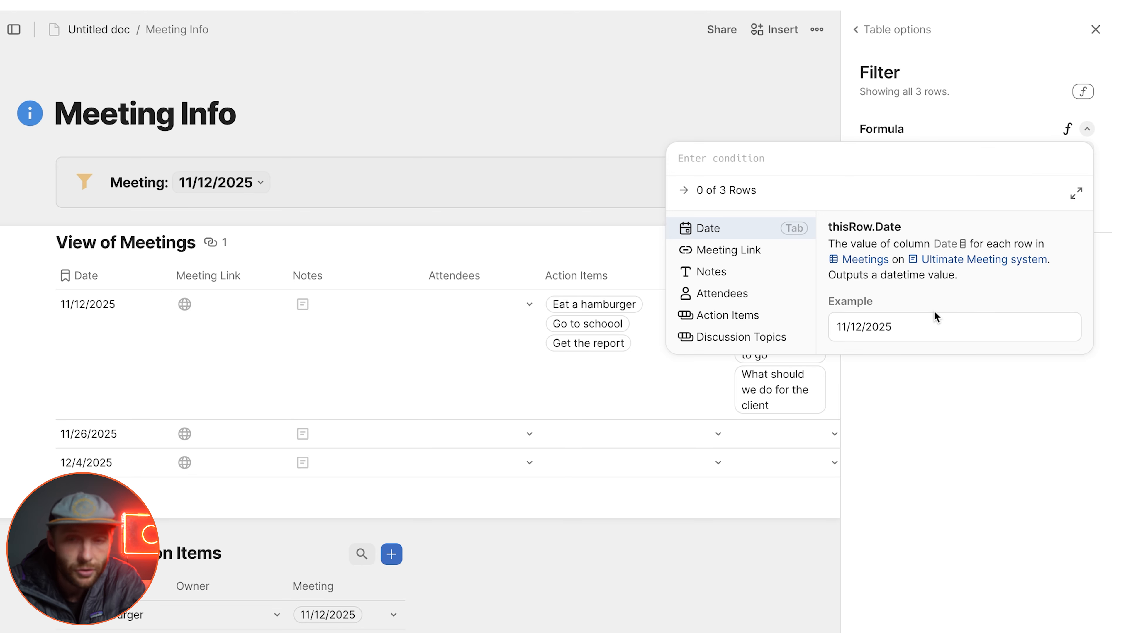
text(thisRow=)
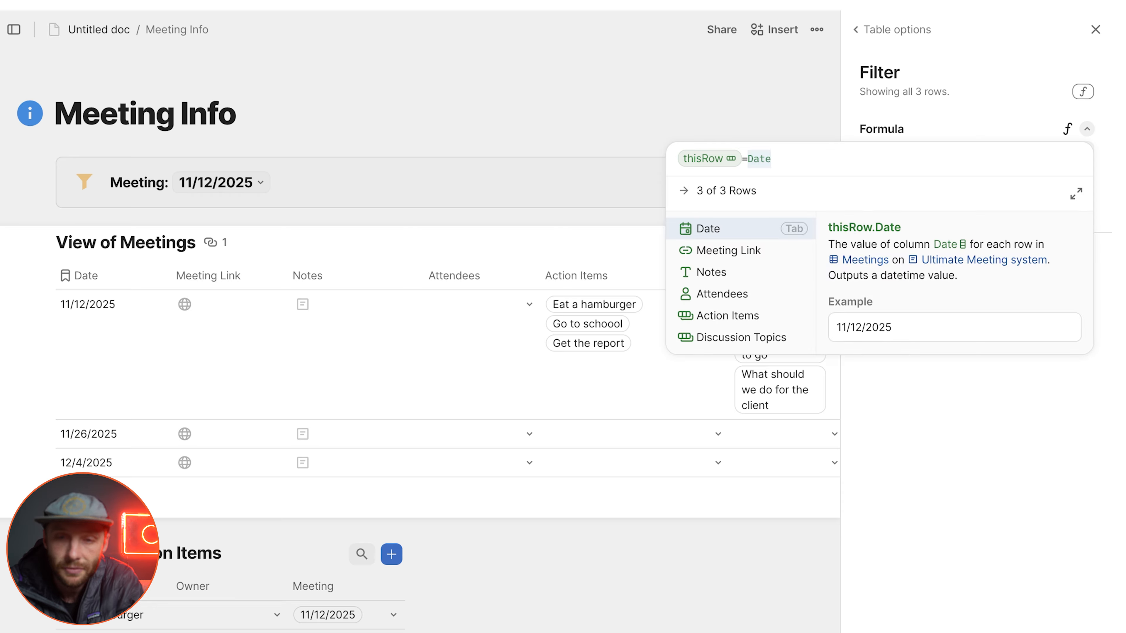
text(meeting)
key(Down)
key(Down)
key(Tab)
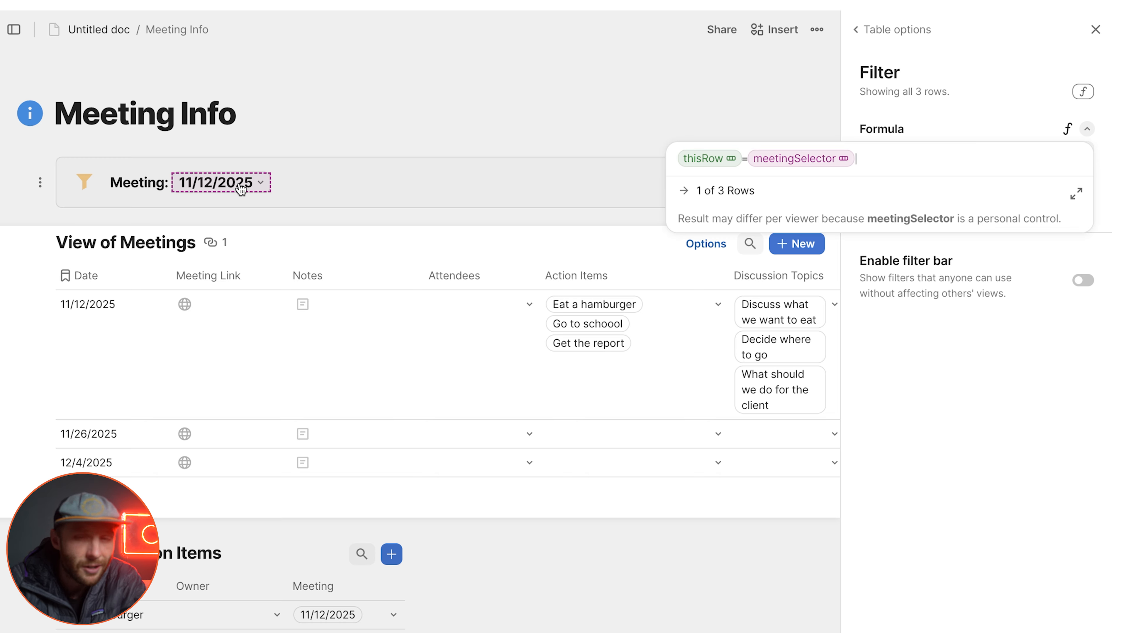
mouse_move(231, 186)
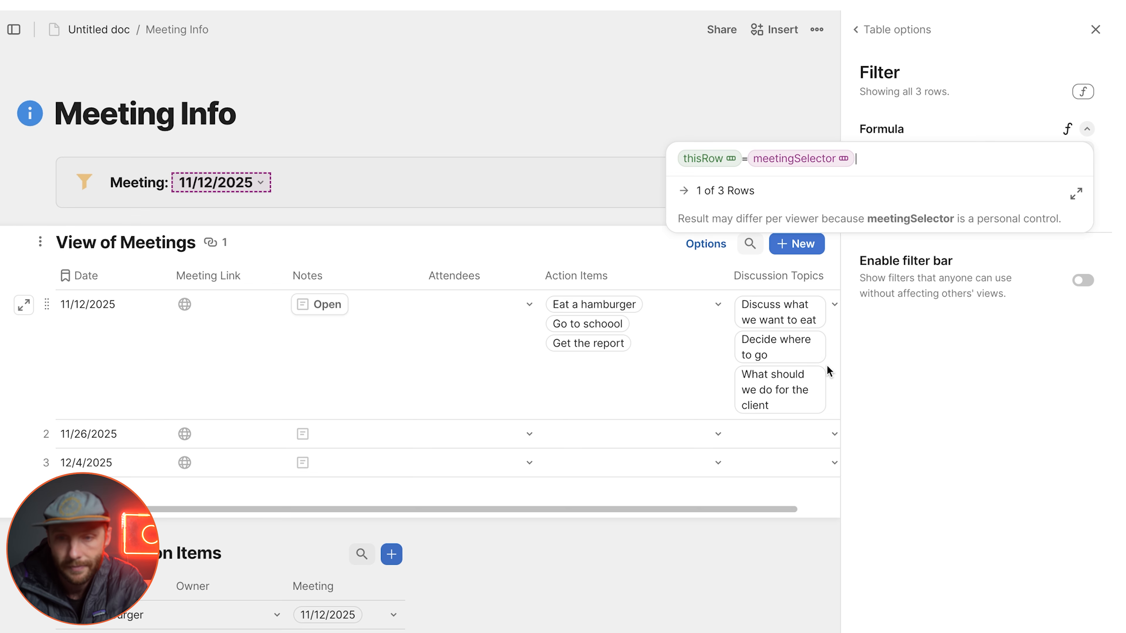
click(968, 390)
click(153, 370)
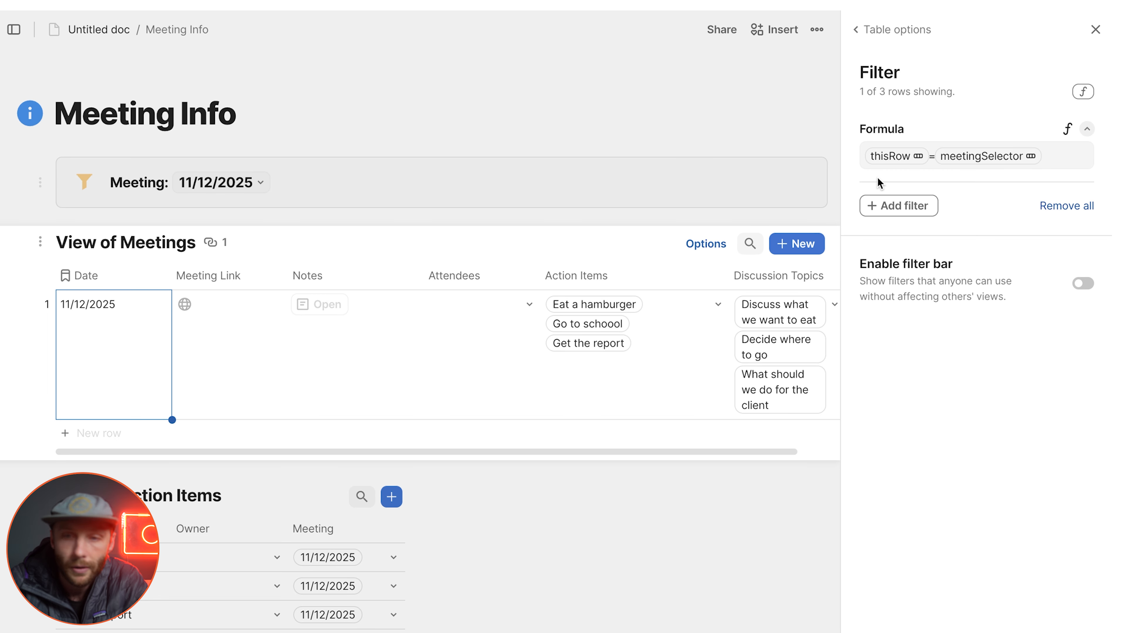
click(1095, 29)
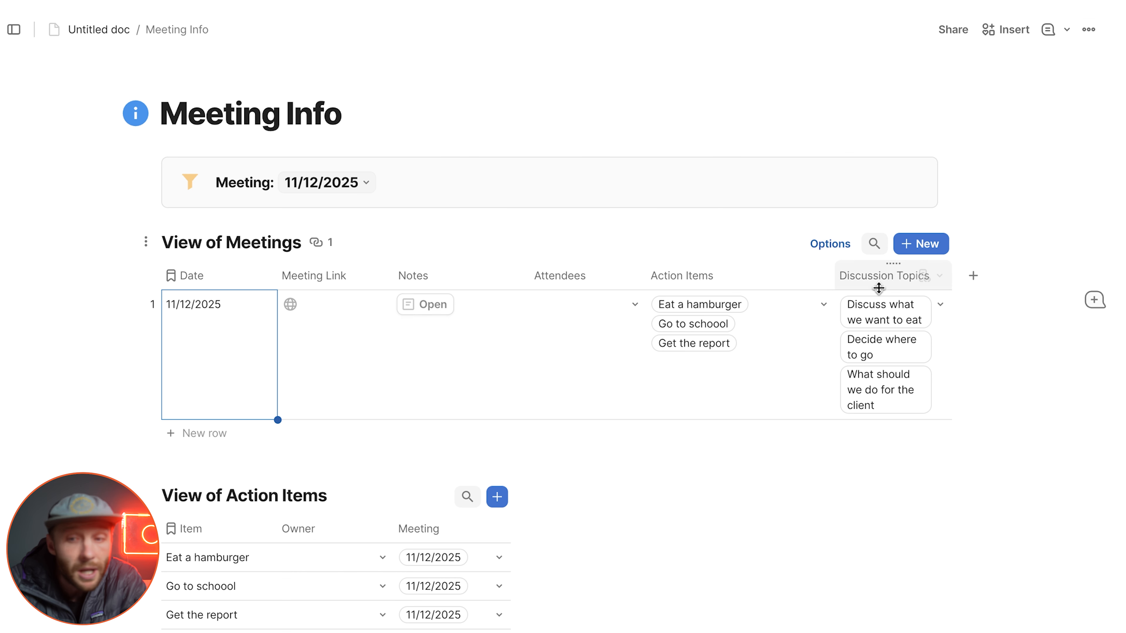
Step: Hide the Action Items and Discussion Topics columns and the table title in the Meetings view
click(842, 282)
shift+click(731, 279)
right_click(731, 278)
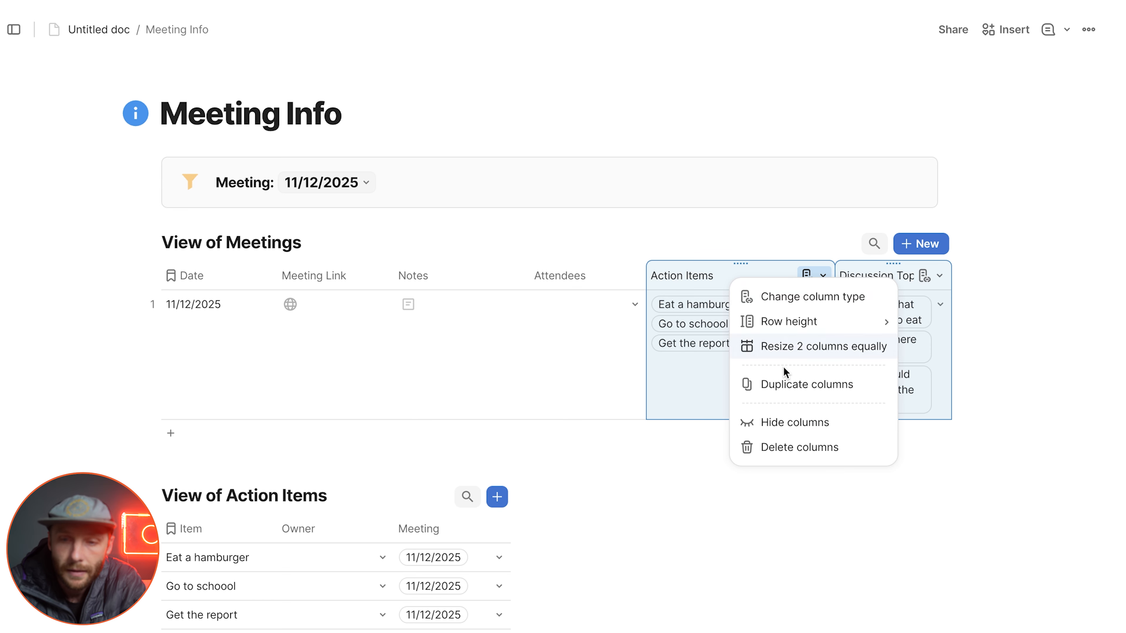
click(784, 423)
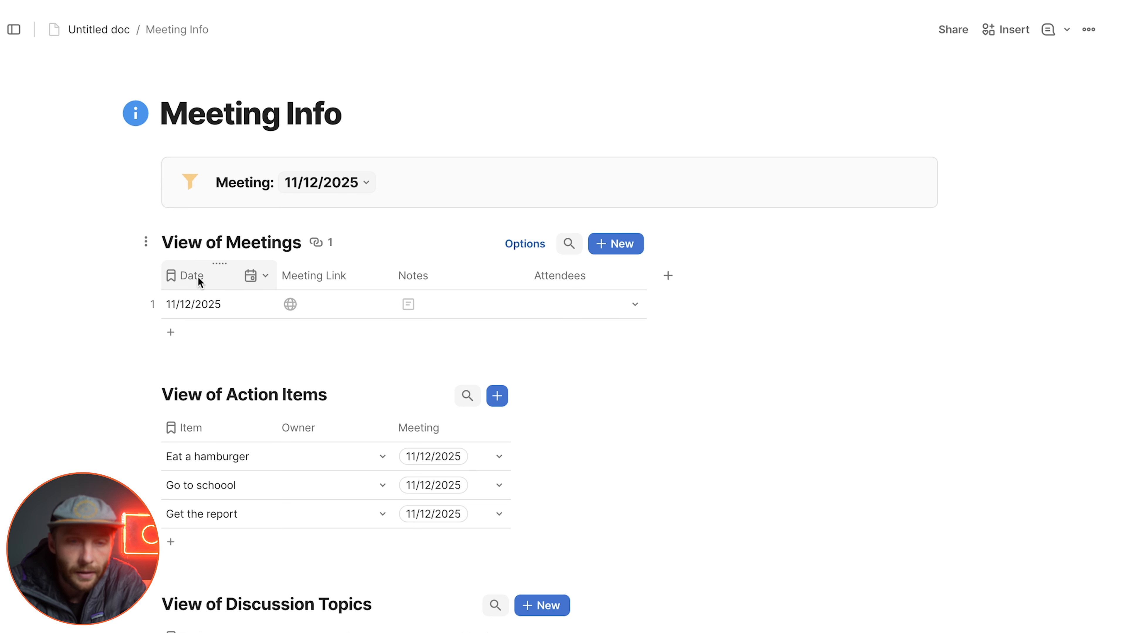
click(145, 241)
click(138, 271)
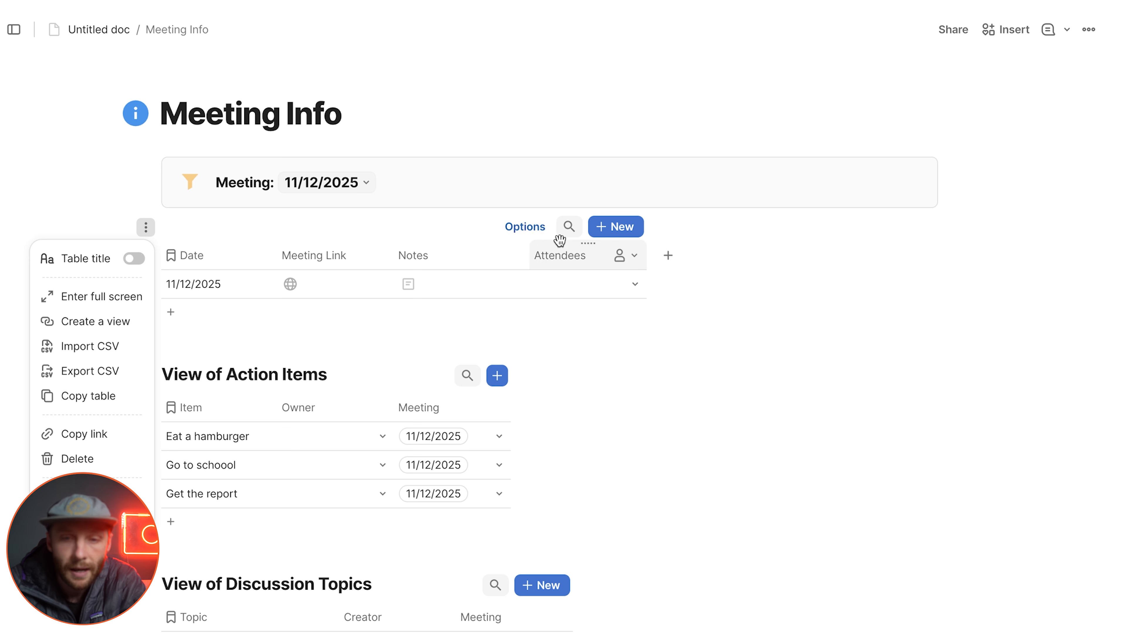
Step: Switch the Meetings view to the Detail layout and set its navigation to Bottom
click(520, 229)
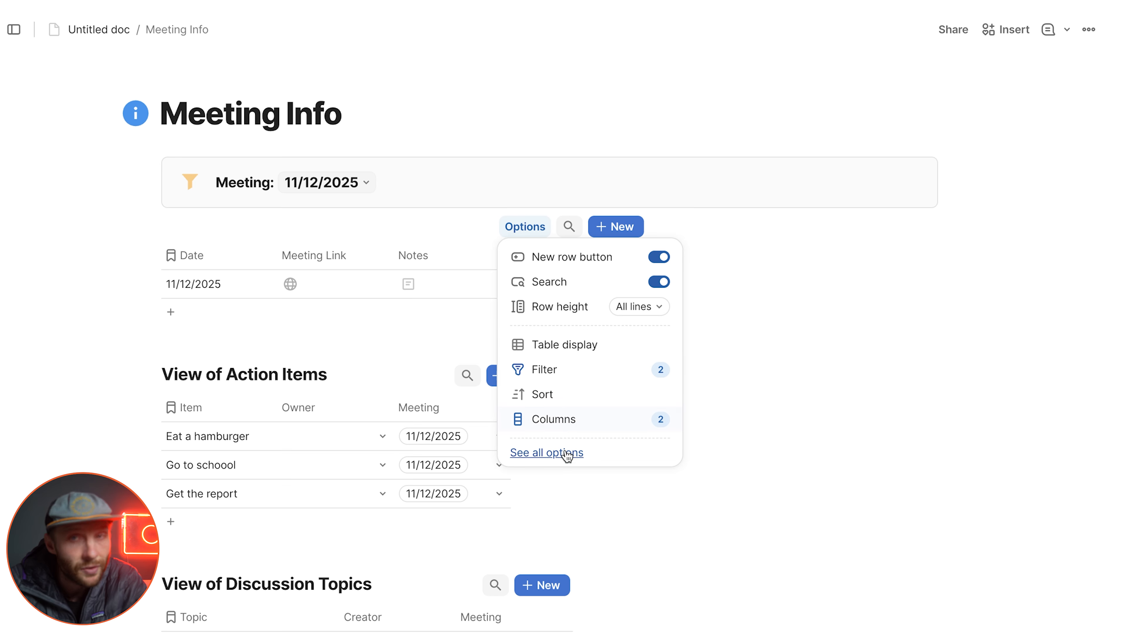
click(554, 455)
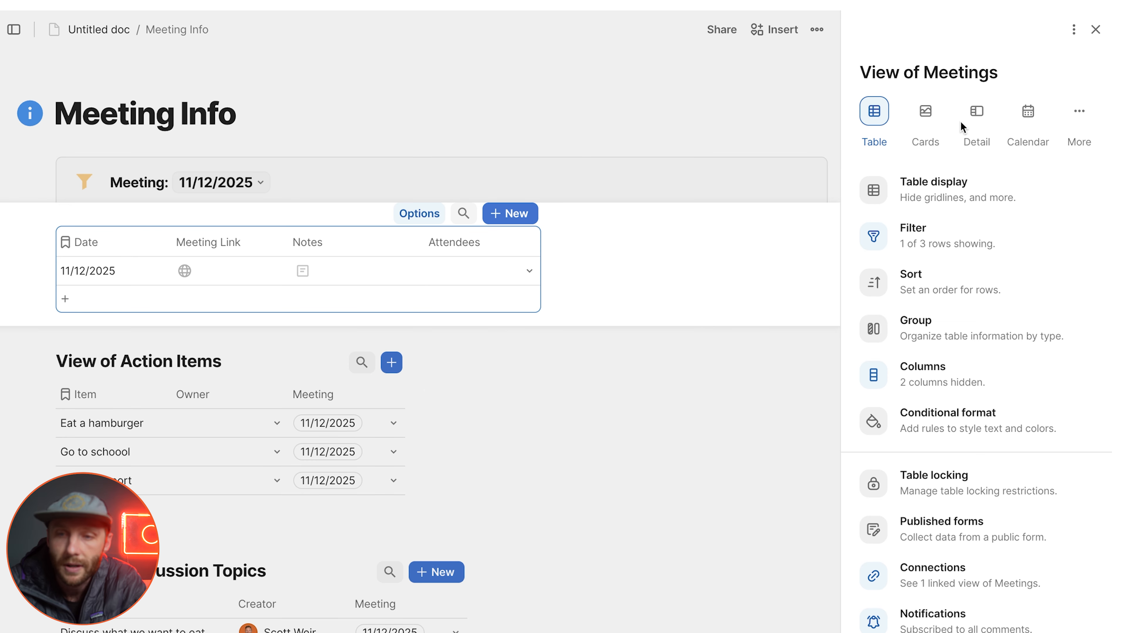
click(977, 126)
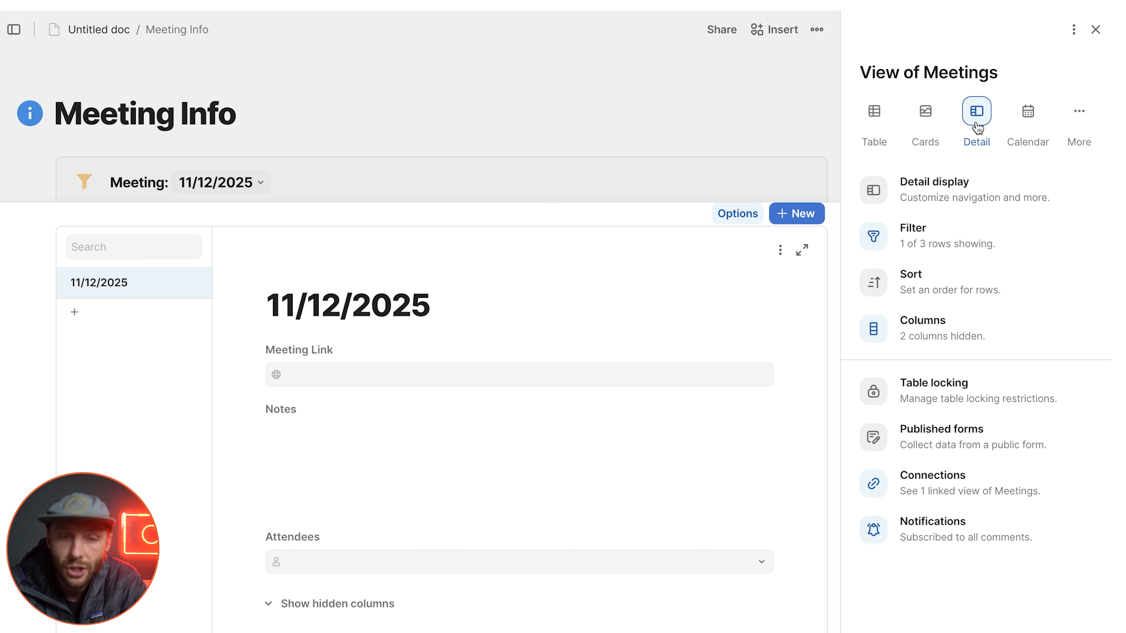
click(980, 198)
click(932, 260)
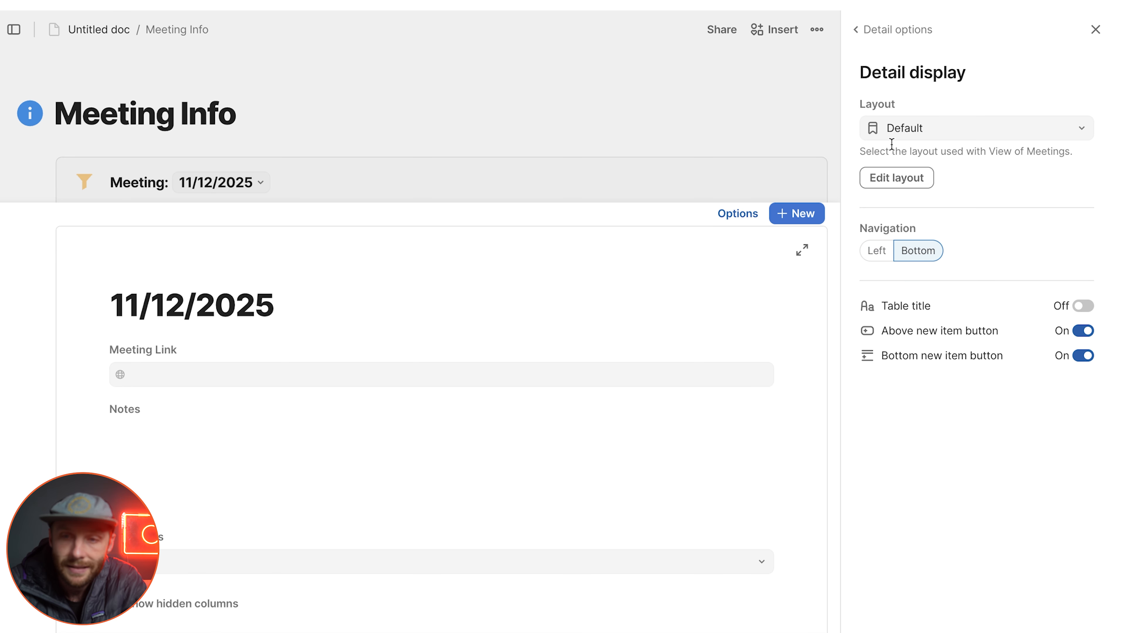
Step: Open the Meetings detail layout for editing and give the Date field a Large label
click(884, 174)
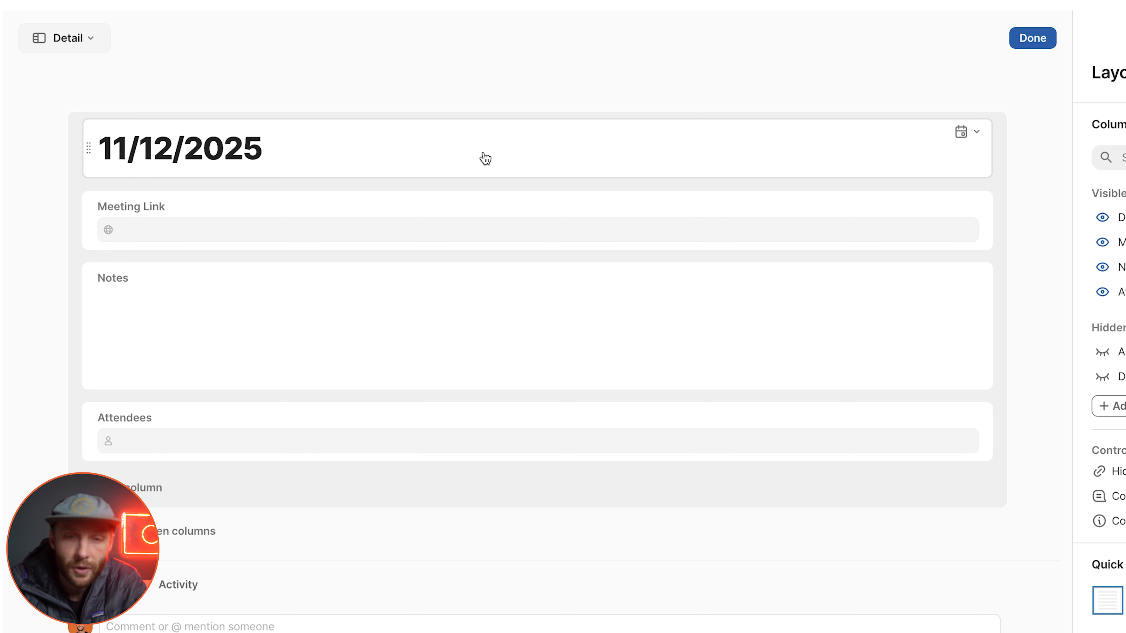
click(346, 180)
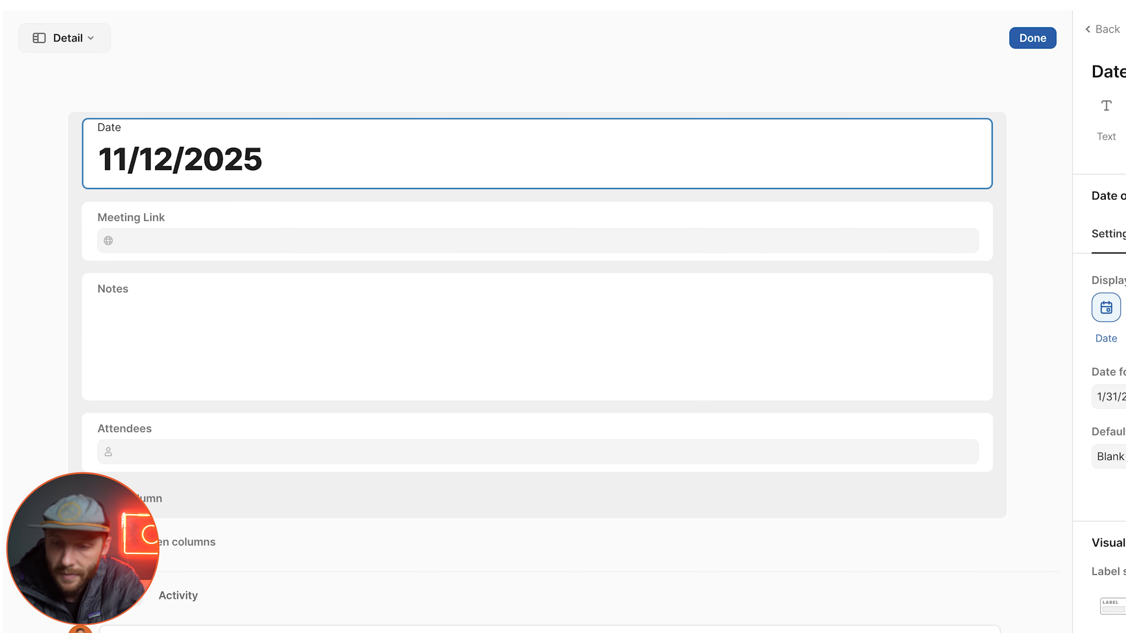
click(1123, 606)
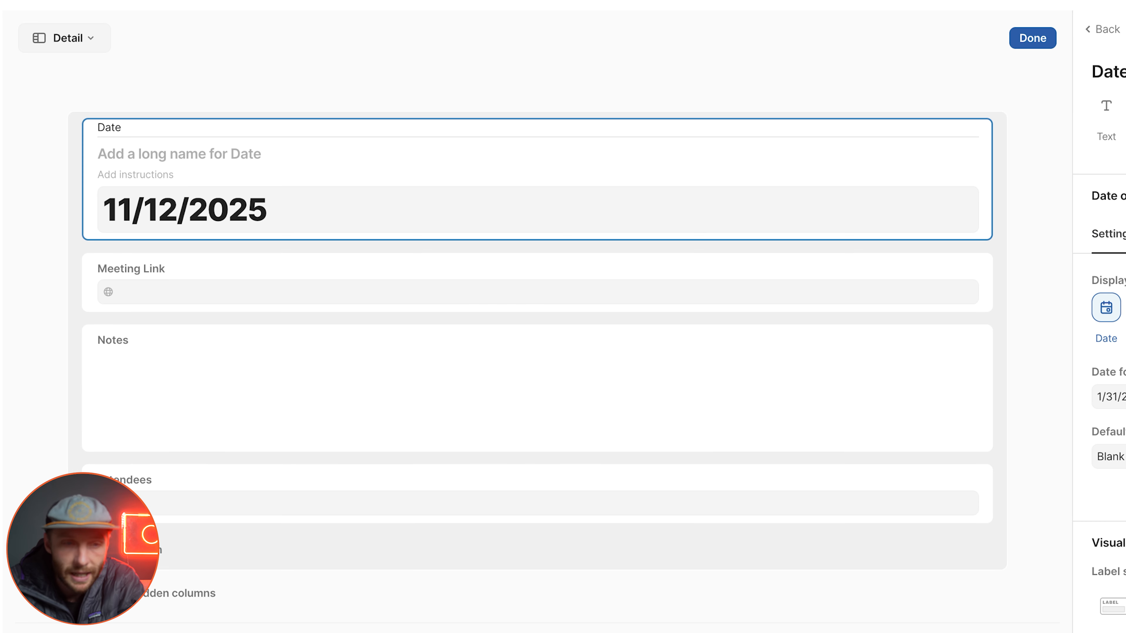
Step: Add the instructions "PUt your meeting link here after the meeting for reference" to the Meeting Link field
click(171, 275)
click(154, 267)
text(PUt)
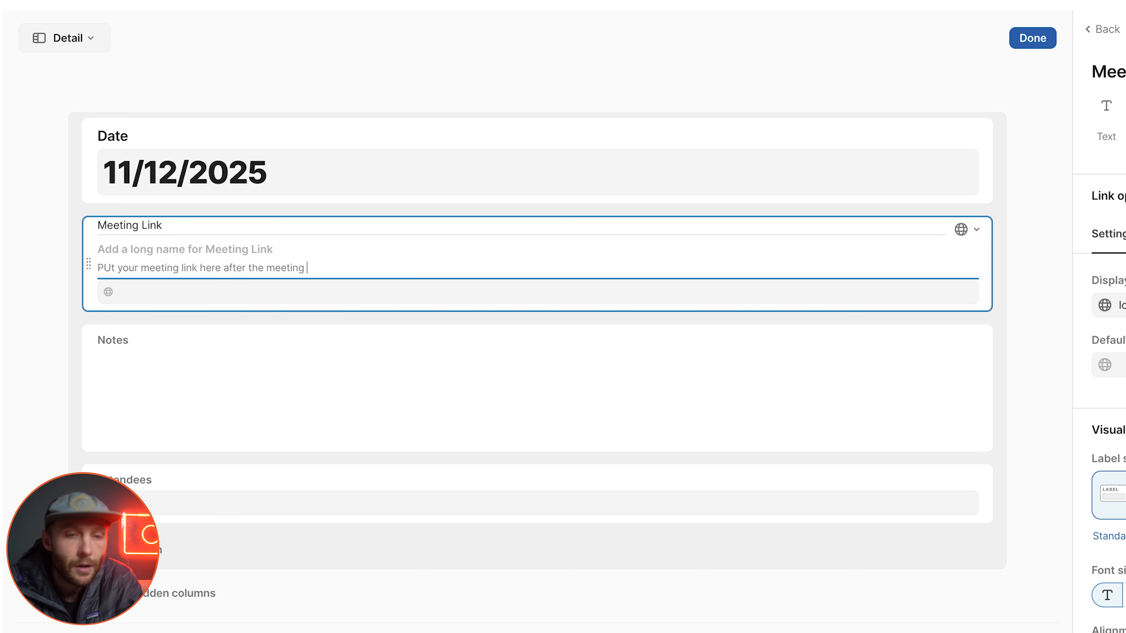
text(eference)
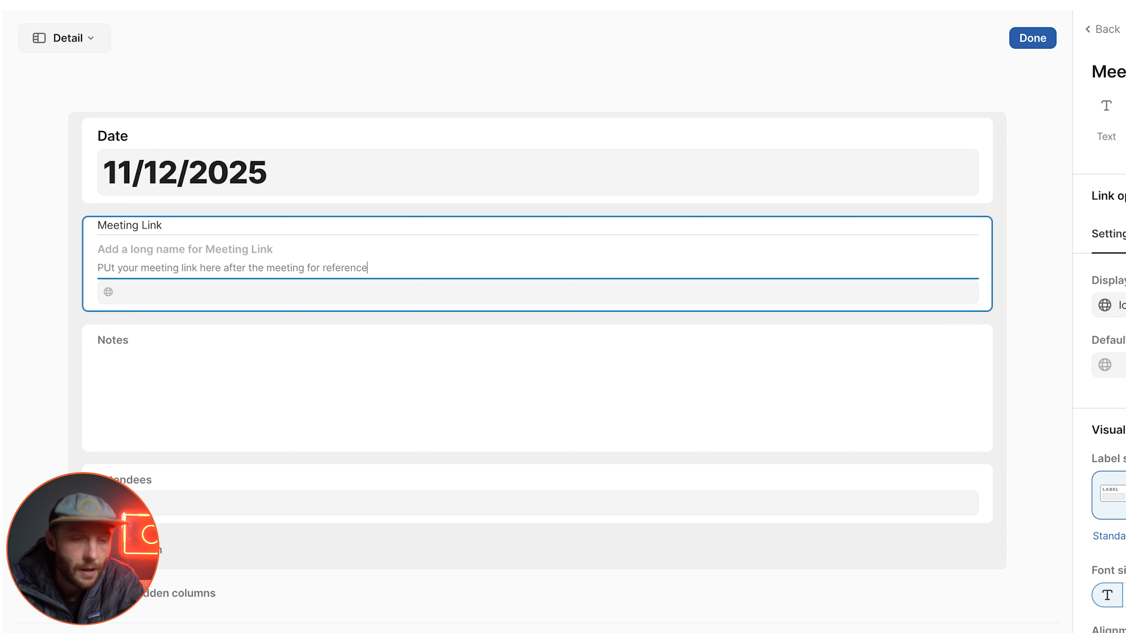
Step: Place the Attendees field beside Meeting Link and give it the instructions "Anyone who attended"
drag(89, 494, 704, 271)
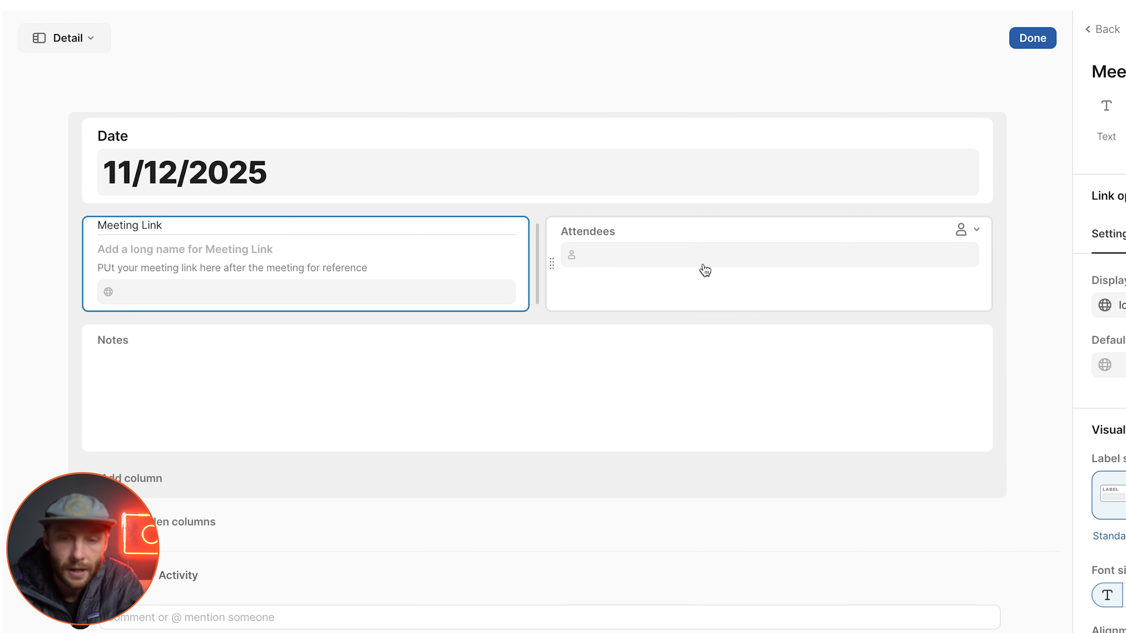
click(596, 232)
click(577, 264)
text(An)
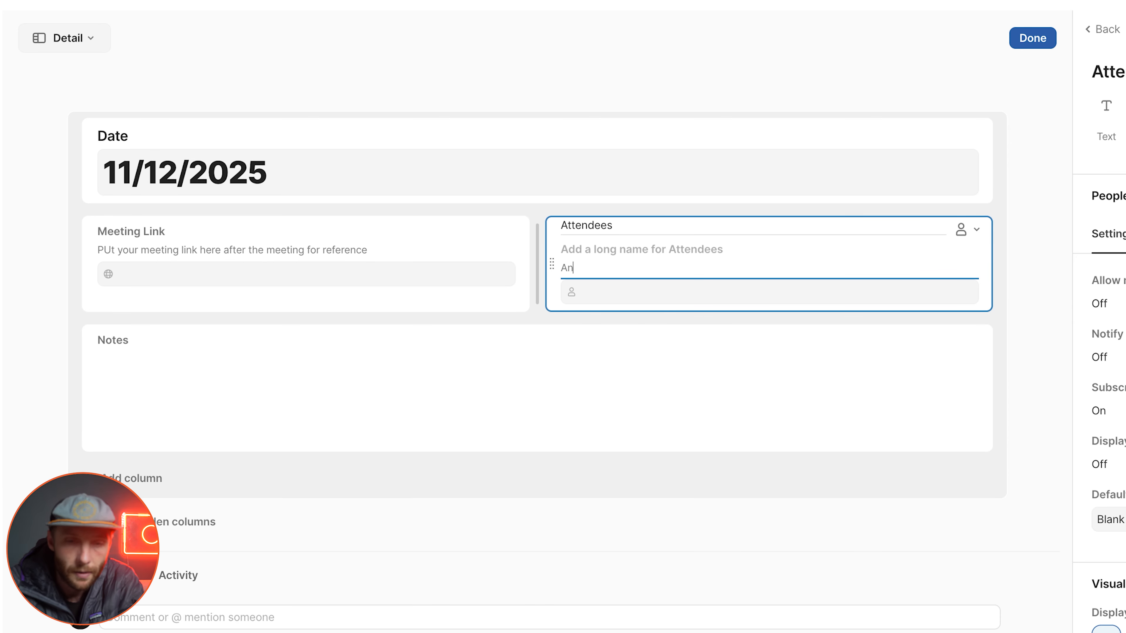
text(yone who attended)
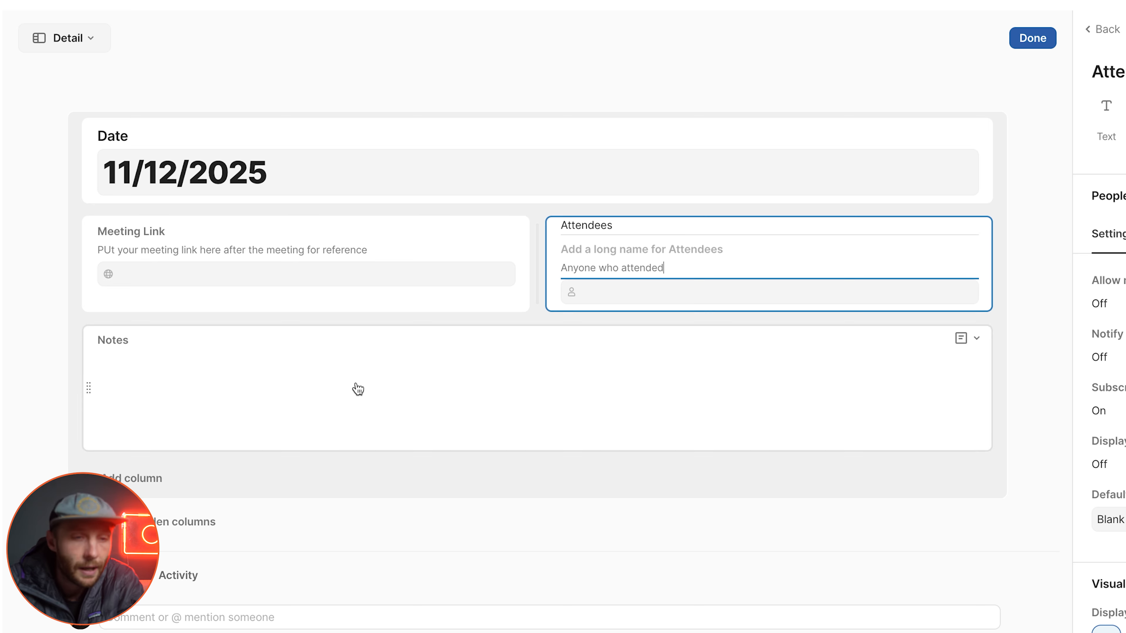
Step: Set the Notes field's label style to Large and finish editing the layout
click(308, 388)
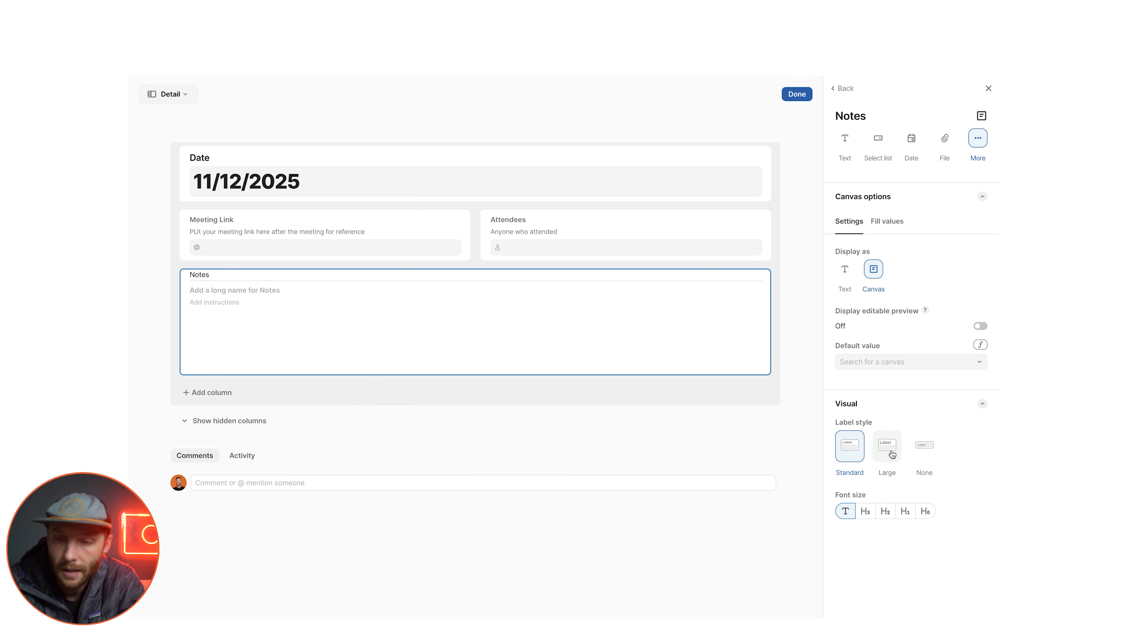
click(891, 454)
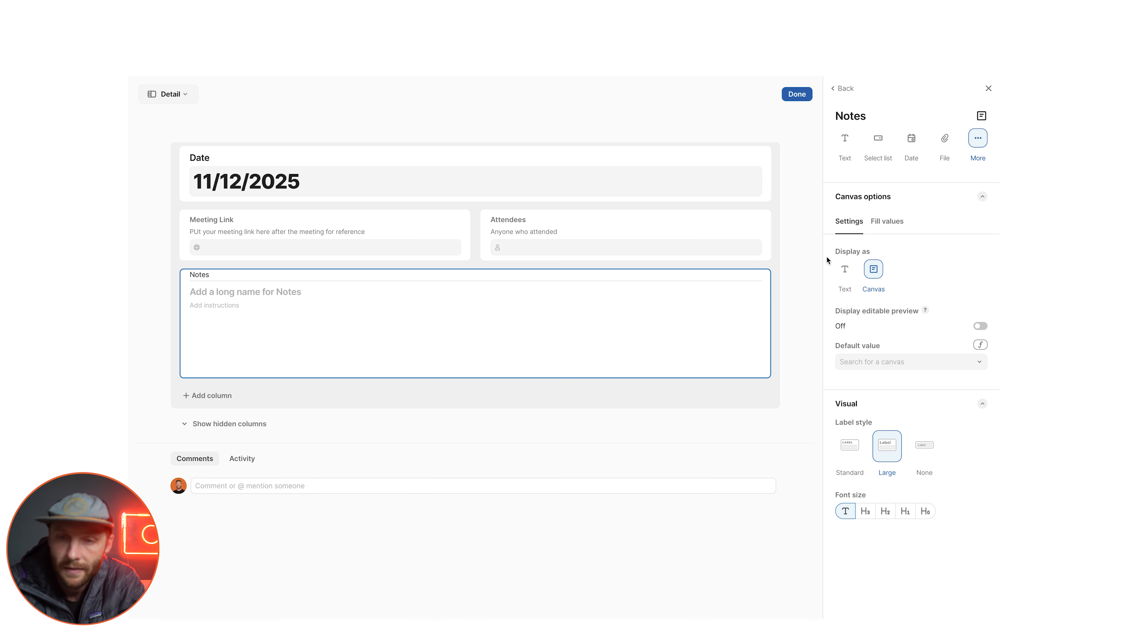
key(Escape)
click(797, 94)
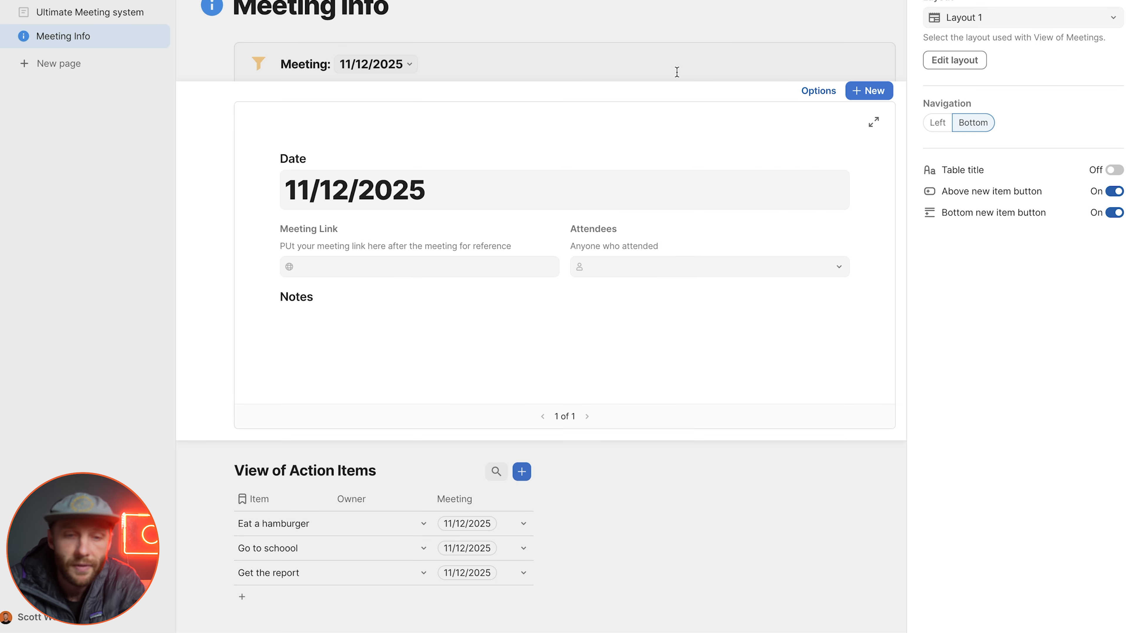
Step: Generate AI content in the meeting's Notes canvas with the prompt "Write a meeting notes things, long"
click(665, 349)
text(/)
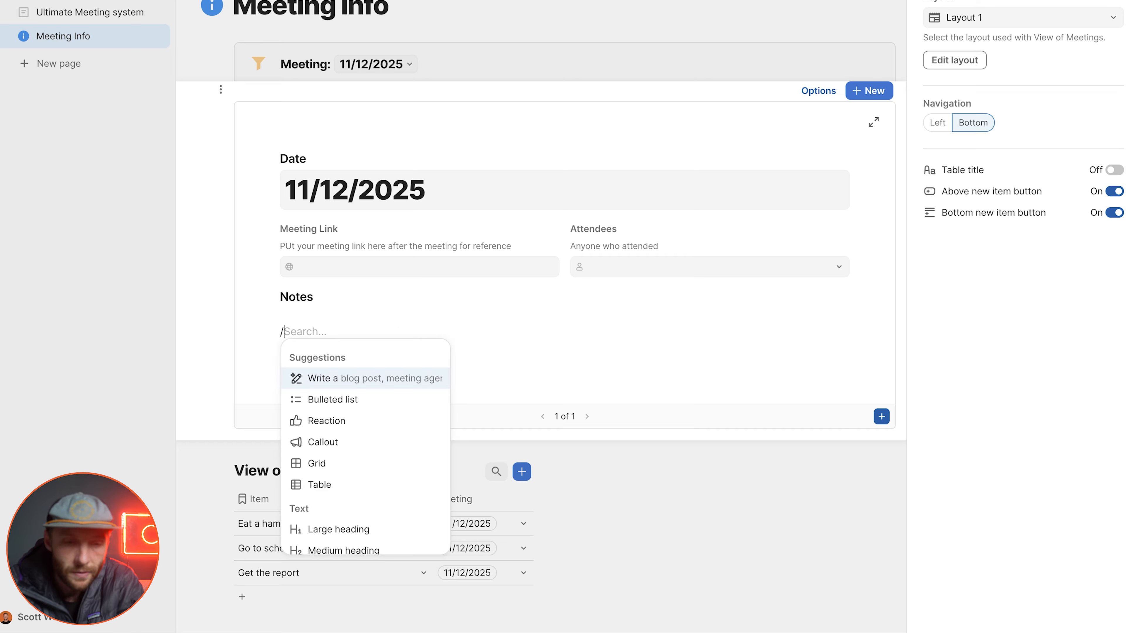
key(Return)
text(meeting notes things, long)
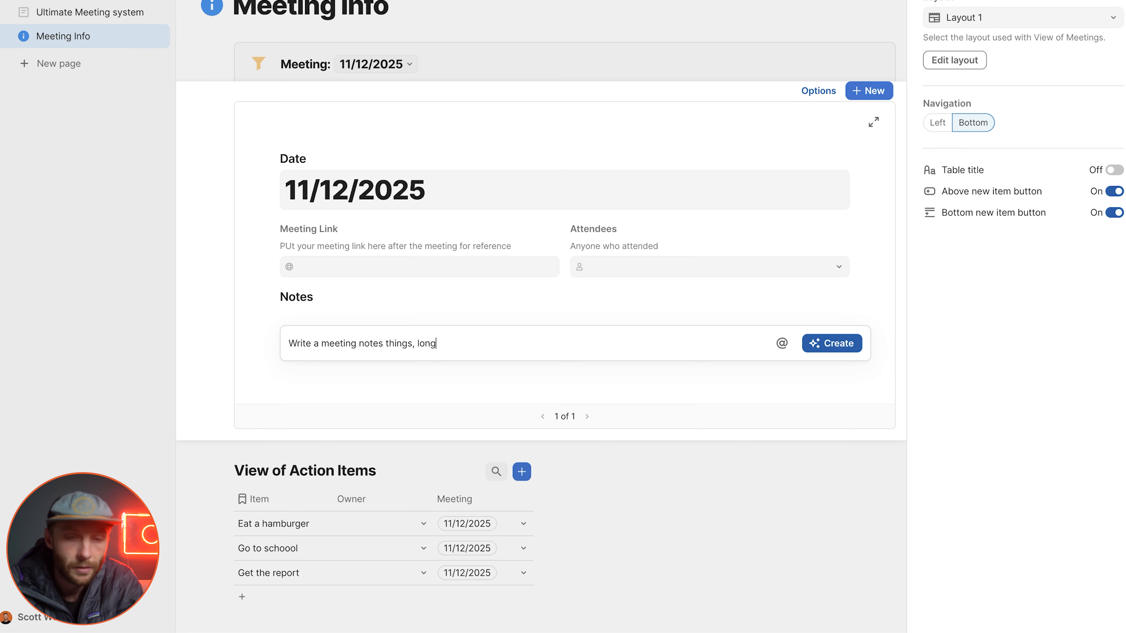
key(Return)
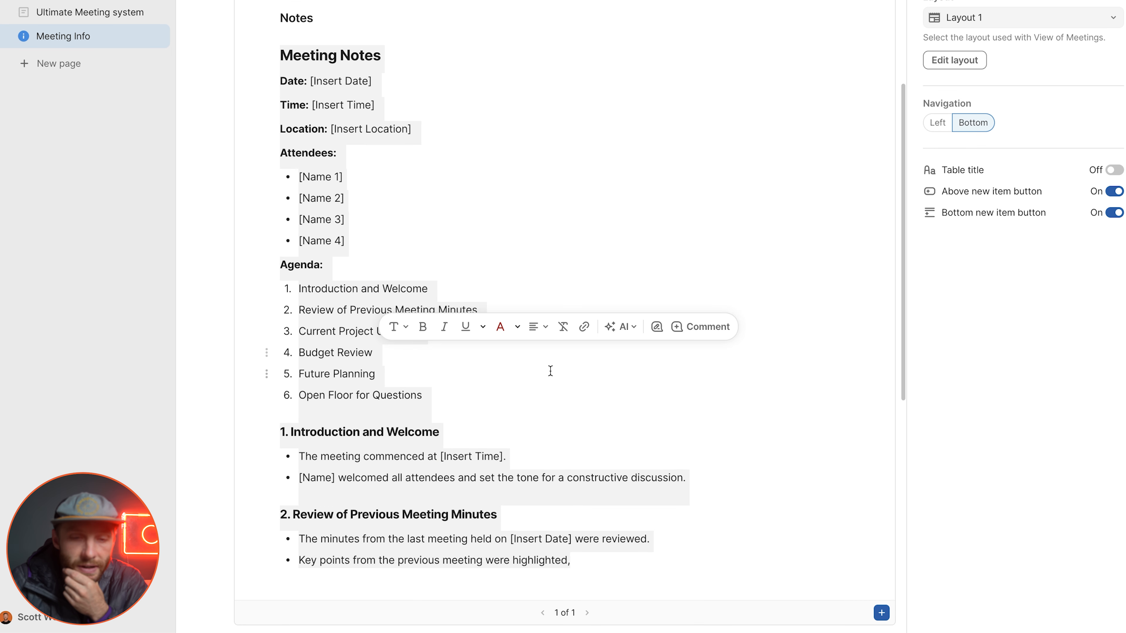
click(799, 346)
scroll(736, 232, up, 6)
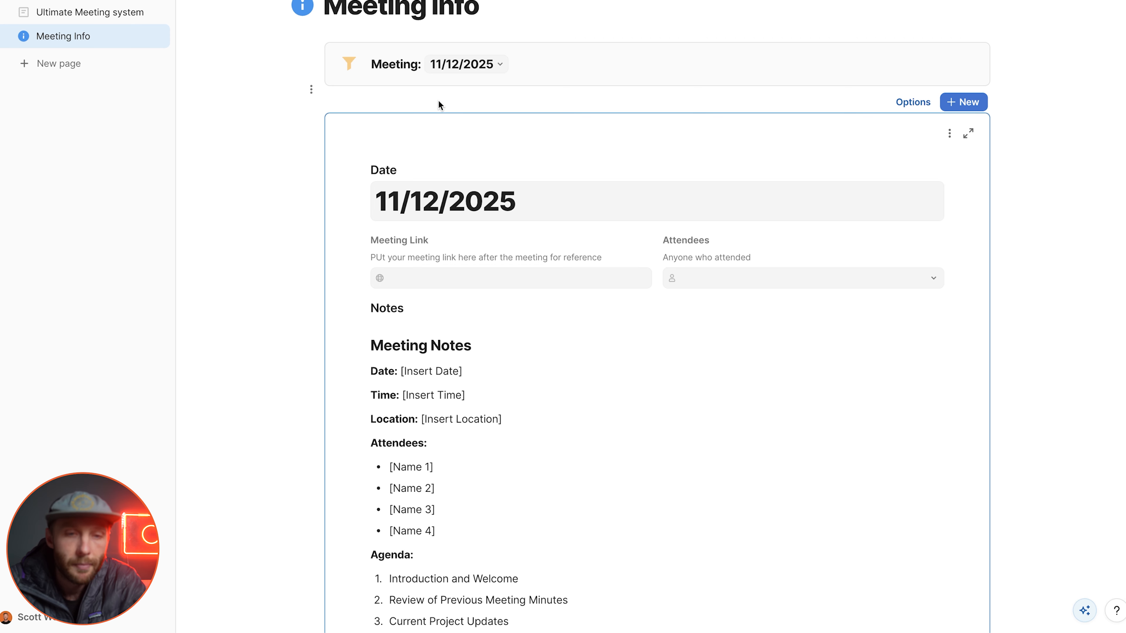
Step: Add a medium heading "Meeting Details" above the Meetings view and hide the view's New button
click(417, 89)
text(/h2)
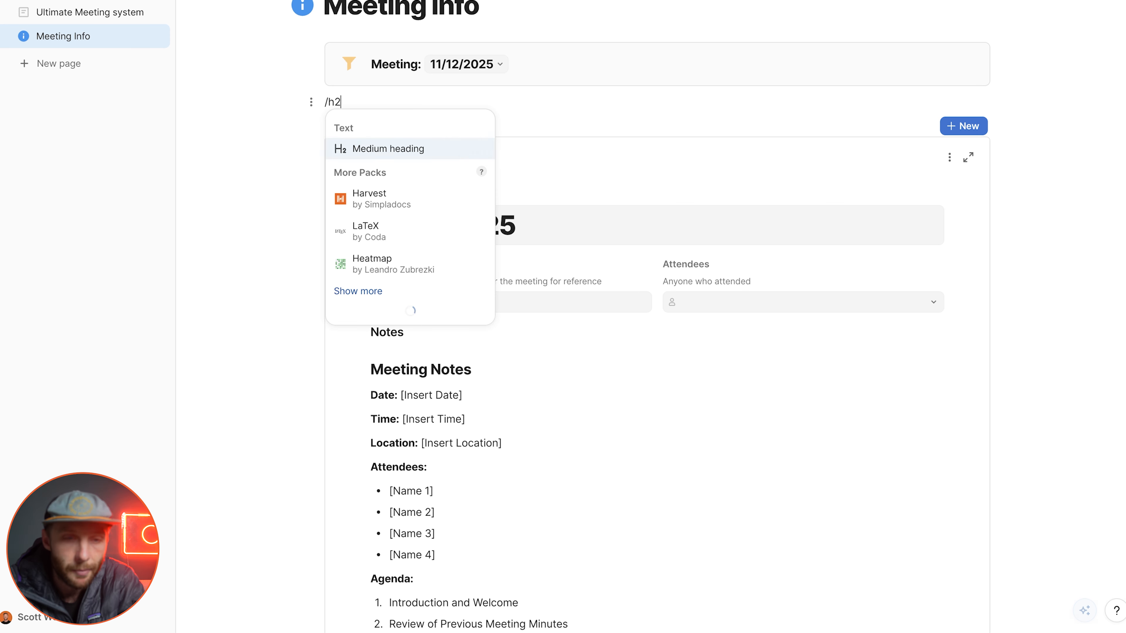
key(Return)
text(Me)
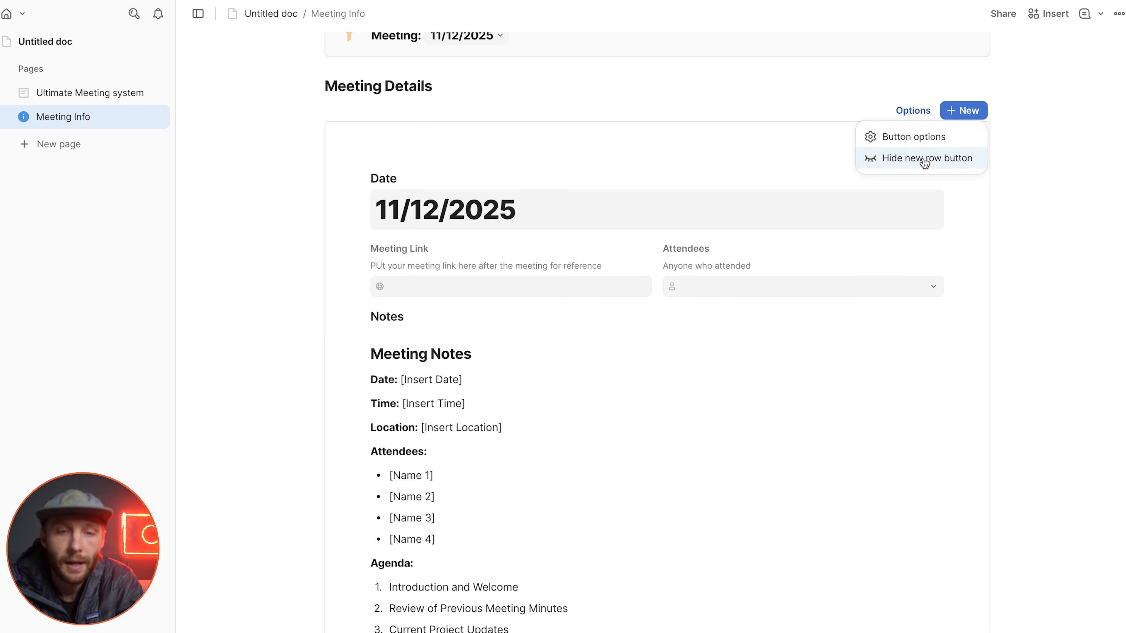
click(922, 159)
scroll(684, 294, up, 3)
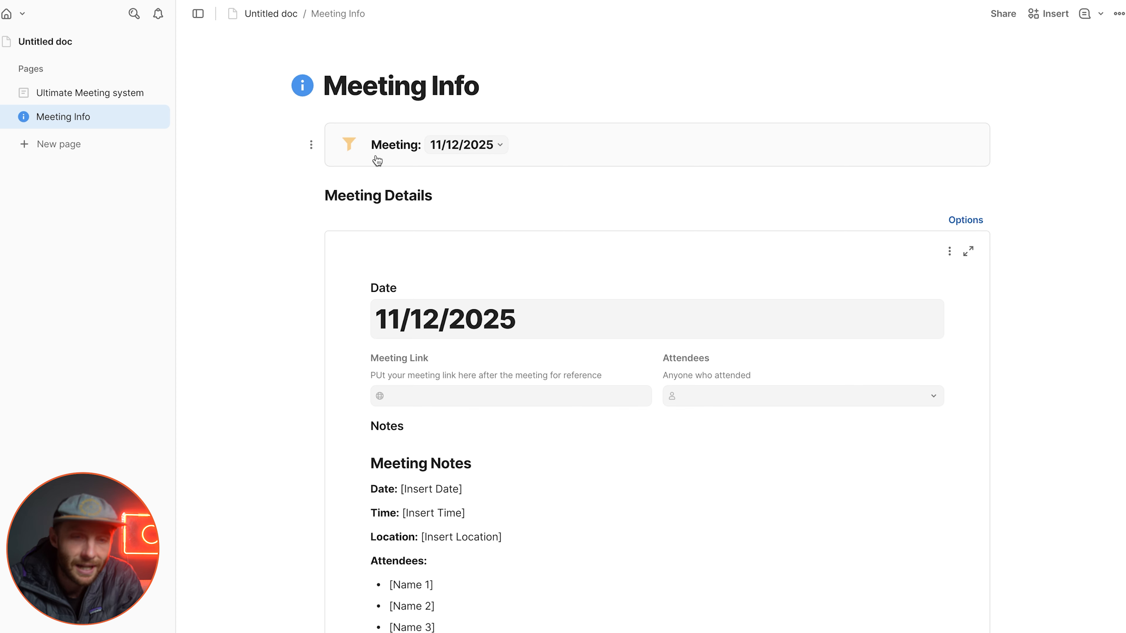
Step: Make the Meeting Details heading collapsible and collapse the meeting details under it
scroll(505, 219, down, 1)
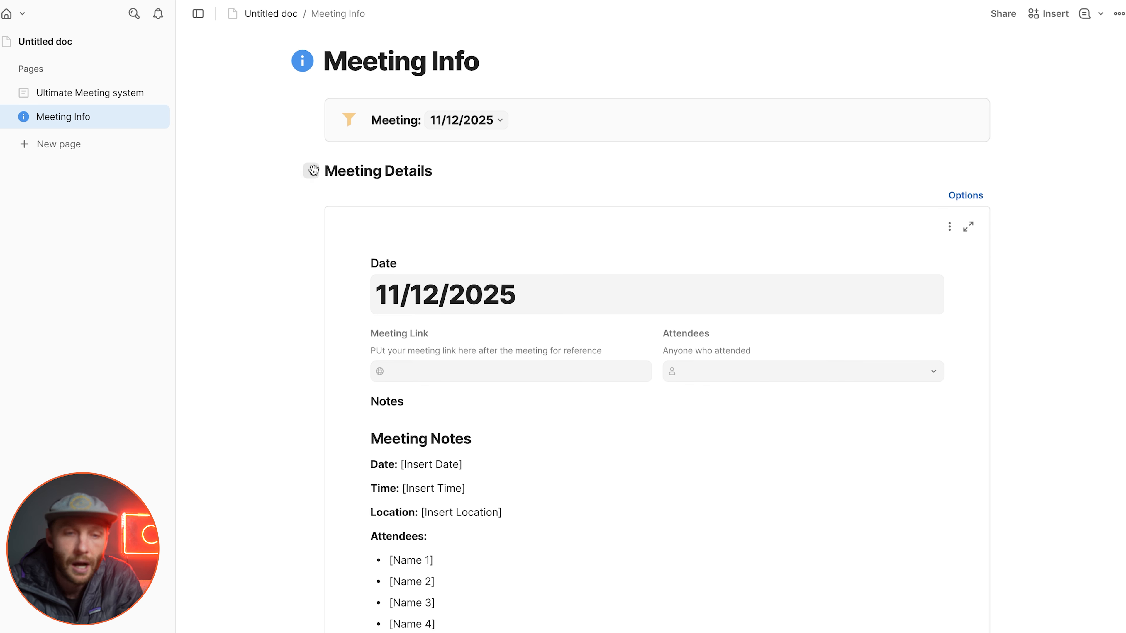
click(310, 173)
click(271, 198)
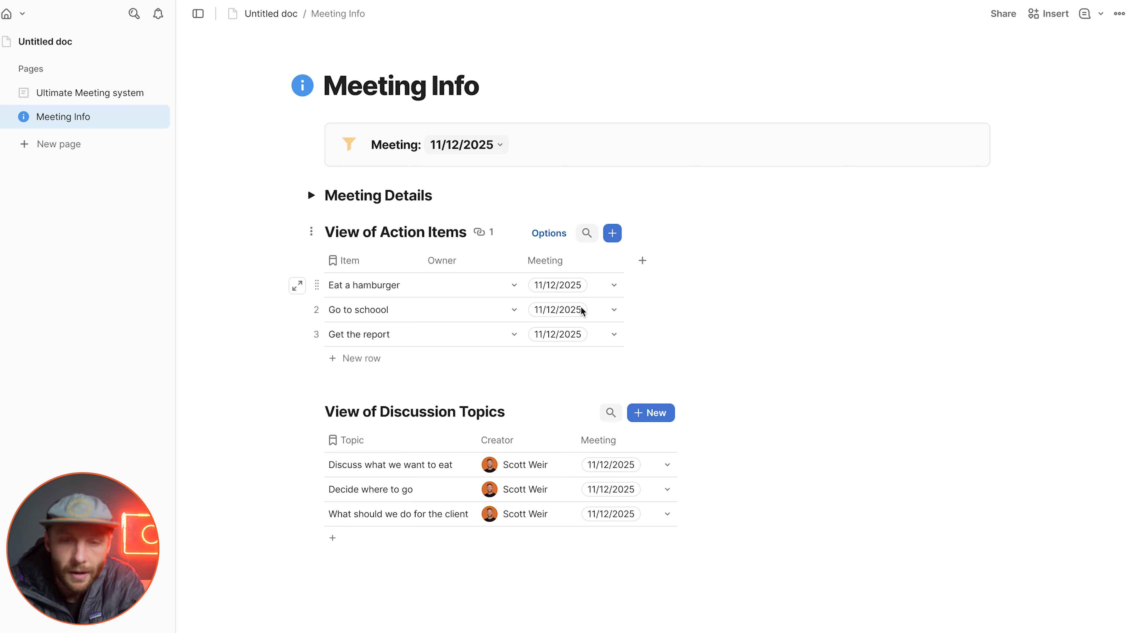
Step: Add three blank rows to the Action Items view and assign all three to the 11/26/2025 meeting
click(408, 369)
click(389, 382)
click(389, 407)
click(603, 365)
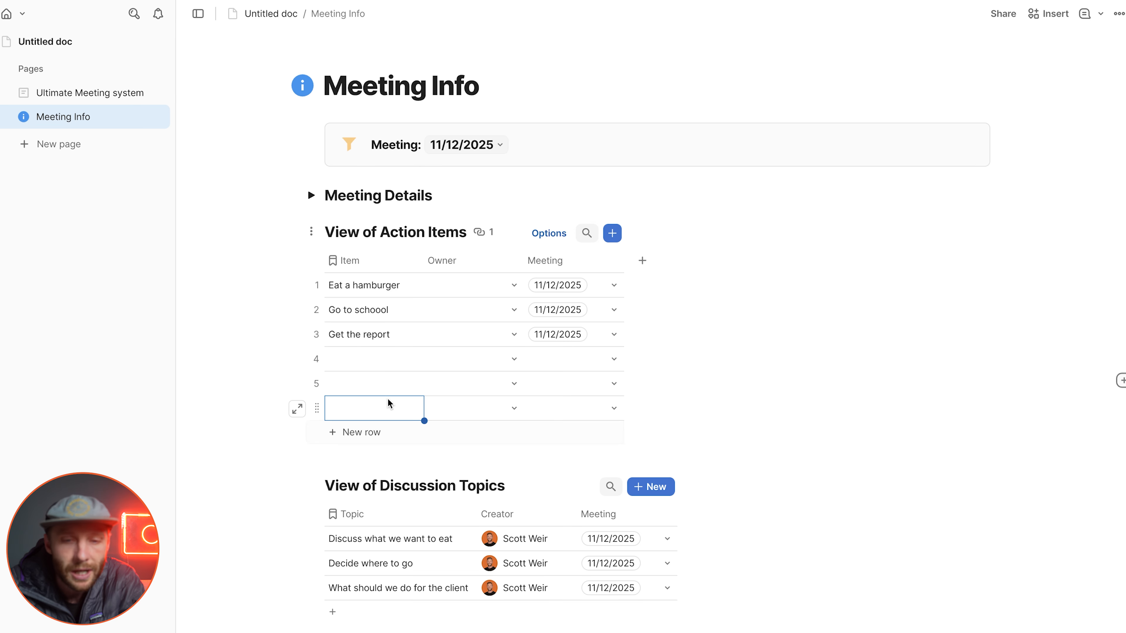
click(603, 364)
click(626, 430)
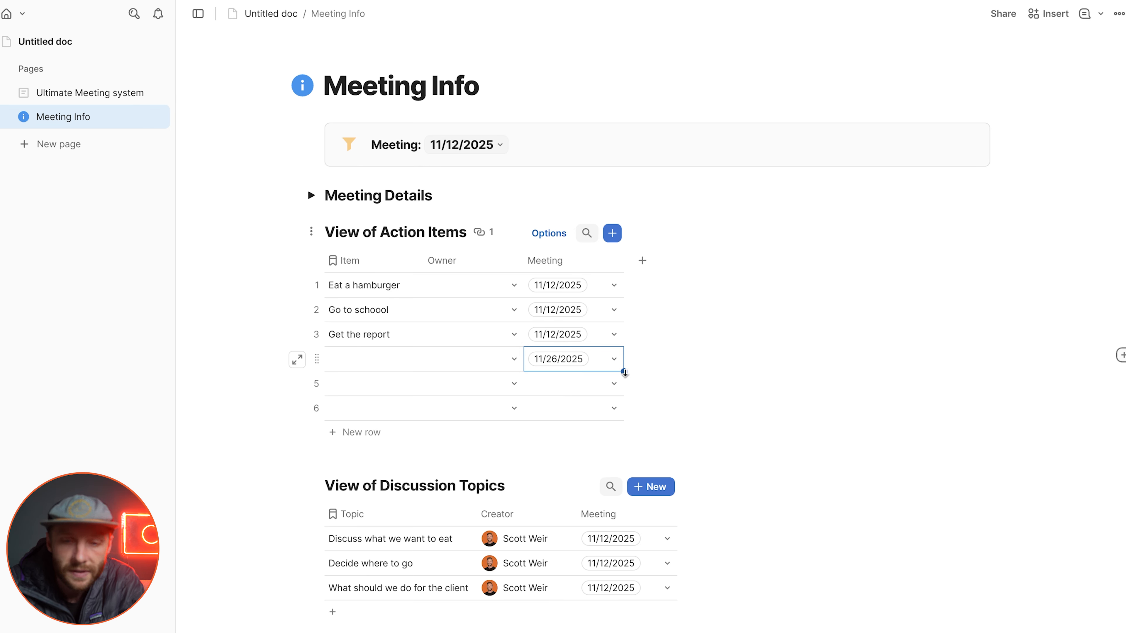
drag(623, 372, 618, 417)
Step: Fill the blank Item cells of the three 11/26/2025 rows with AI, extending from the existing action items
click(371, 281)
drag(371, 282, 421, 416)
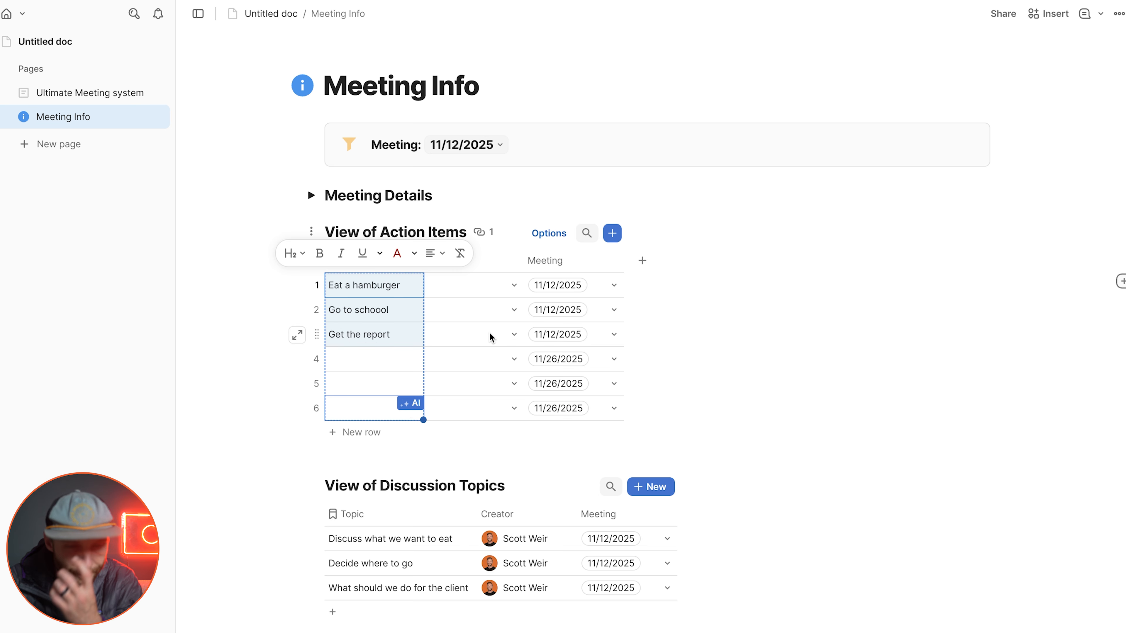
click(481, 352)
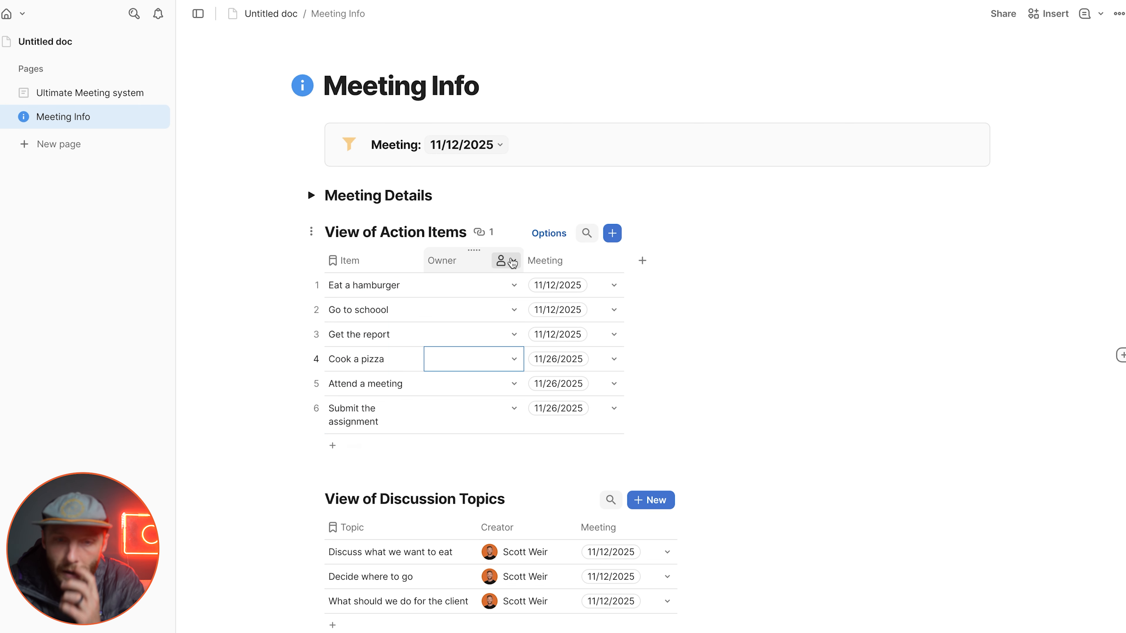
Step: Filter the Action Items view so its Meeting column uses the canvas control meetingSelector
click(548, 233)
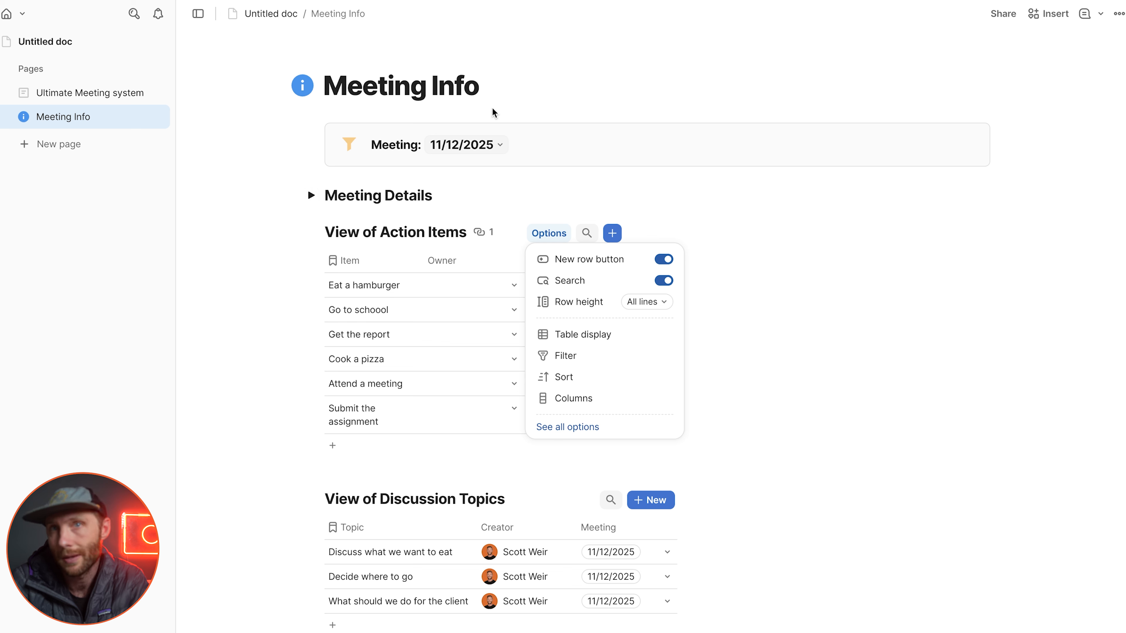
click(576, 360)
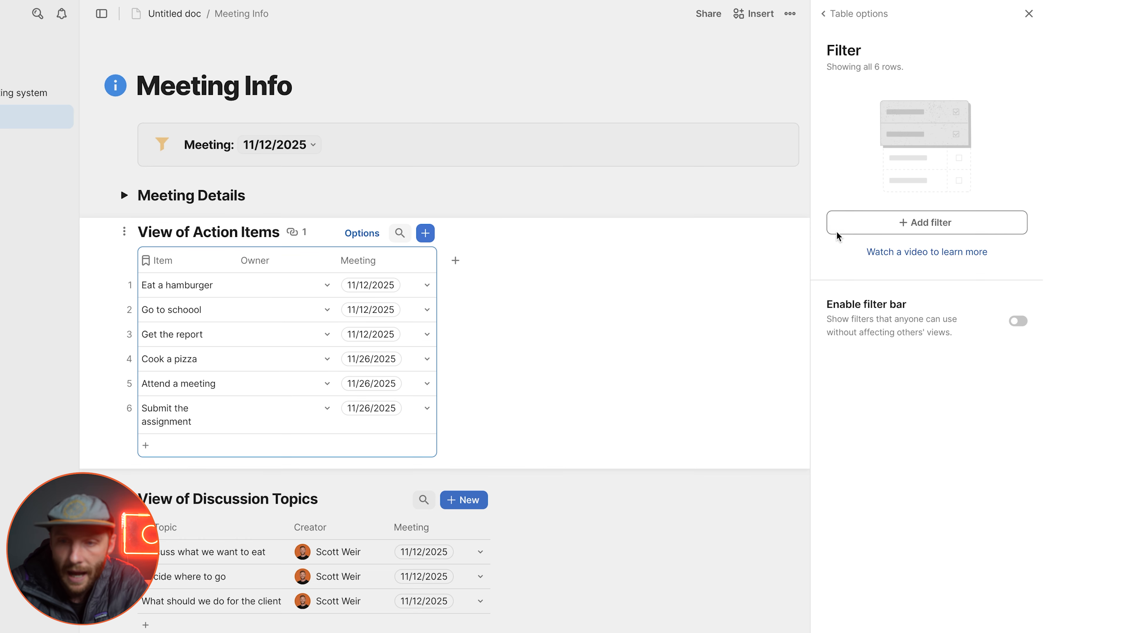
click(902, 223)
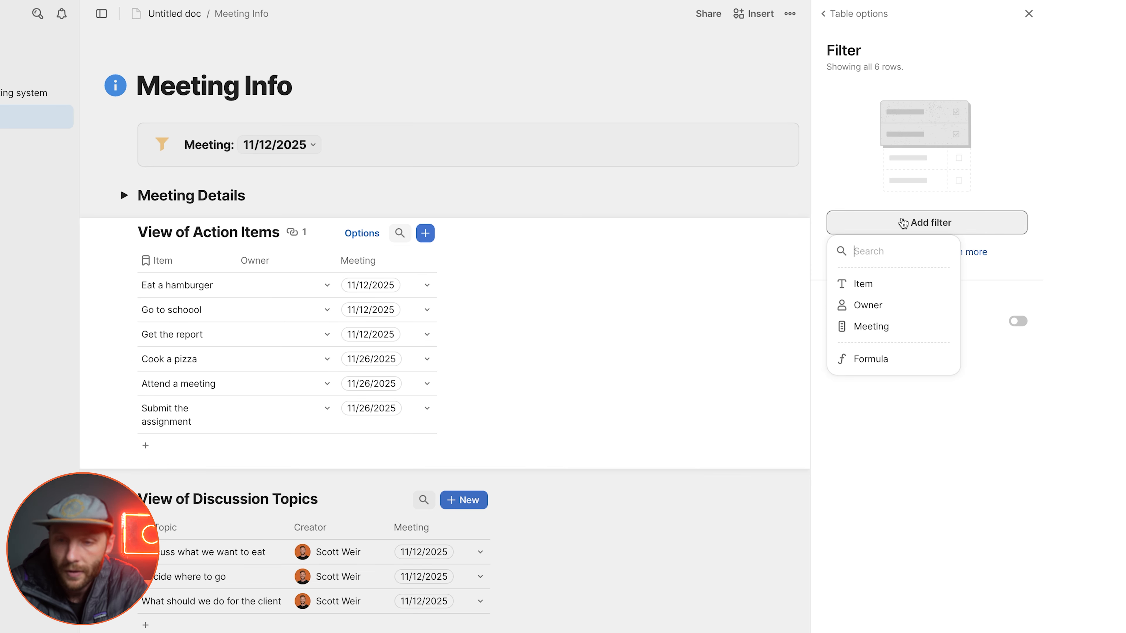
click(871, 327)
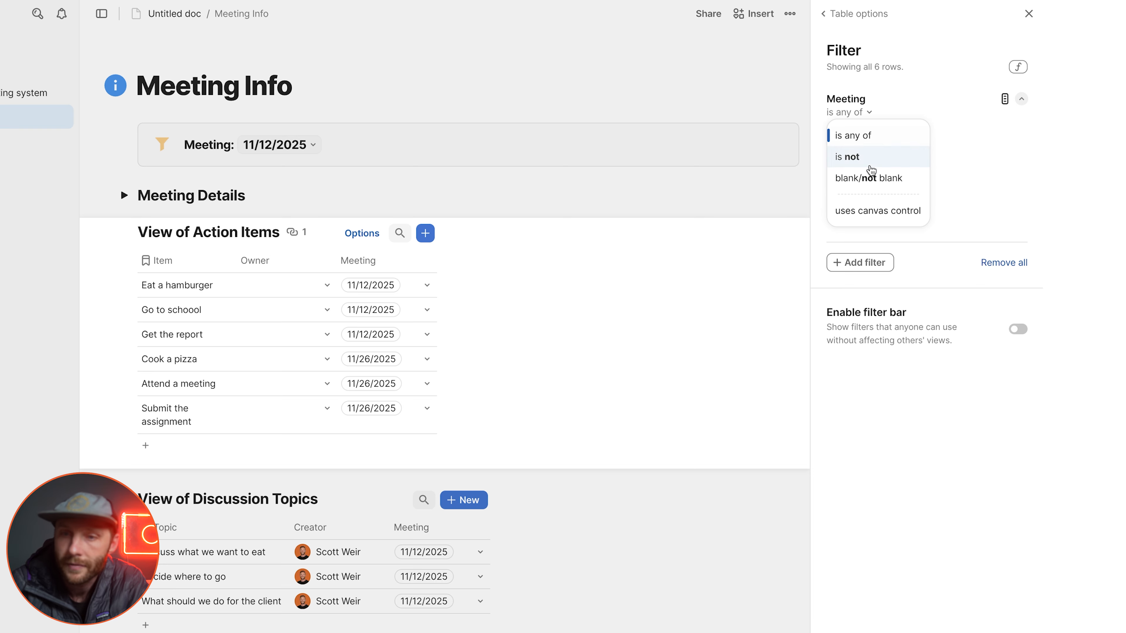
click(875, 210)
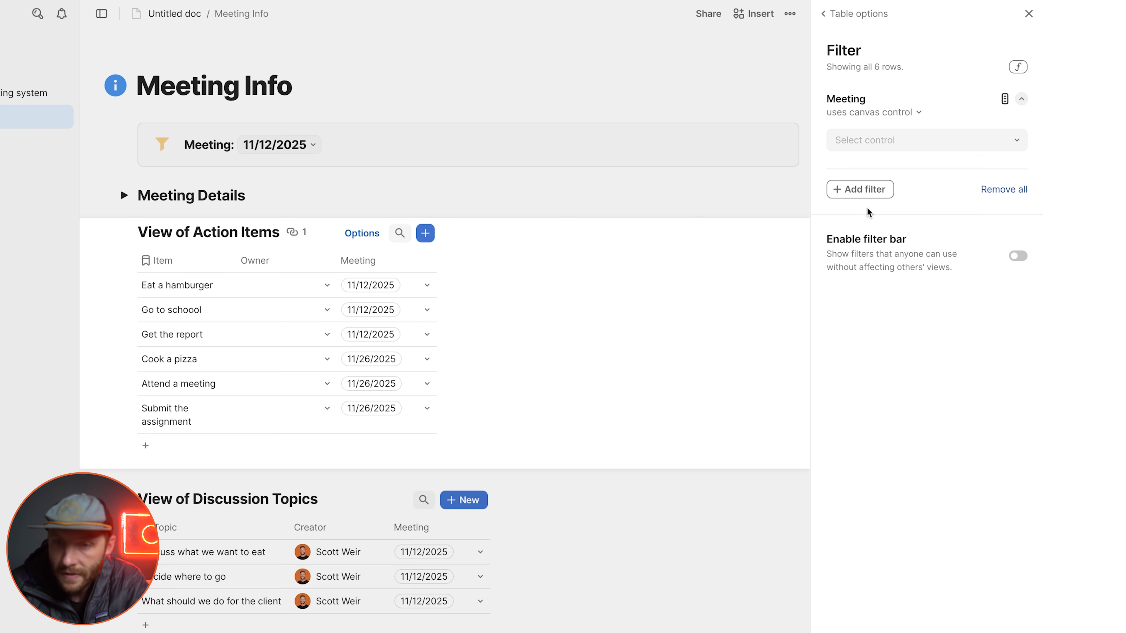
click(901, 149)
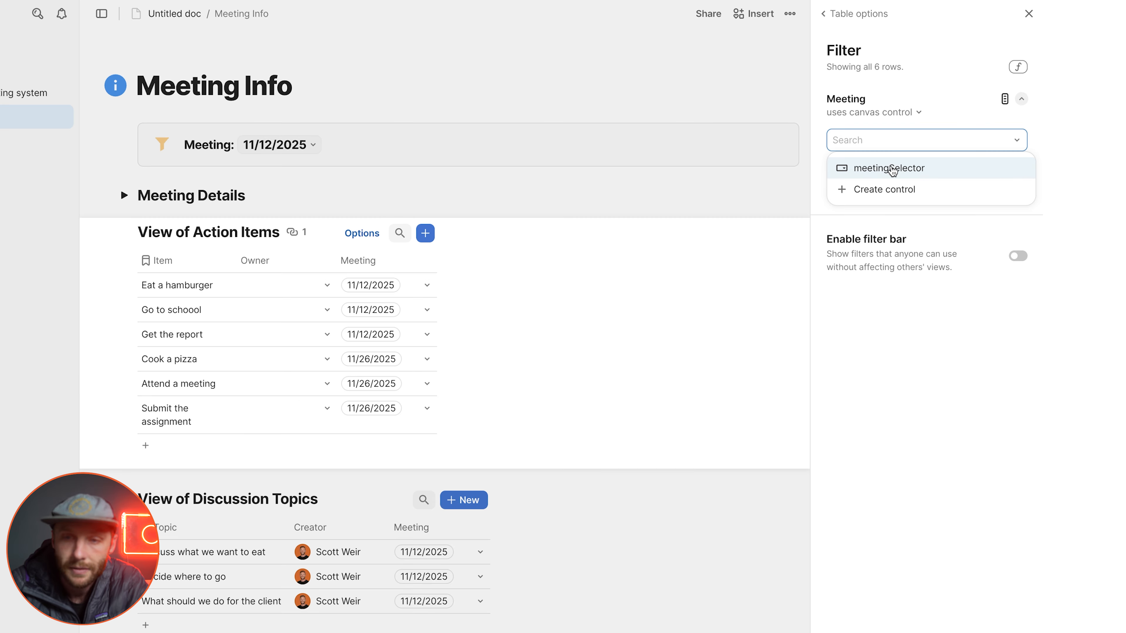
click(892, 168)
drag(188, 287, 397, 321)
click(1024, 13)
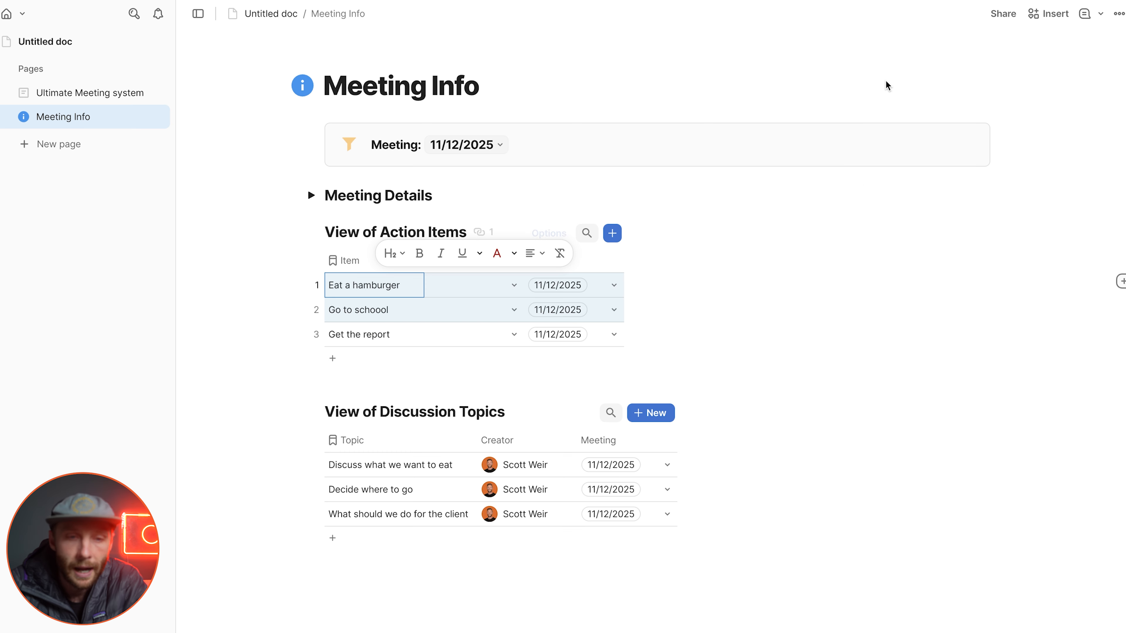
Step: Hide the Action Items view's table title and toggle the collapsible Meeting Details section
click(311, 231)
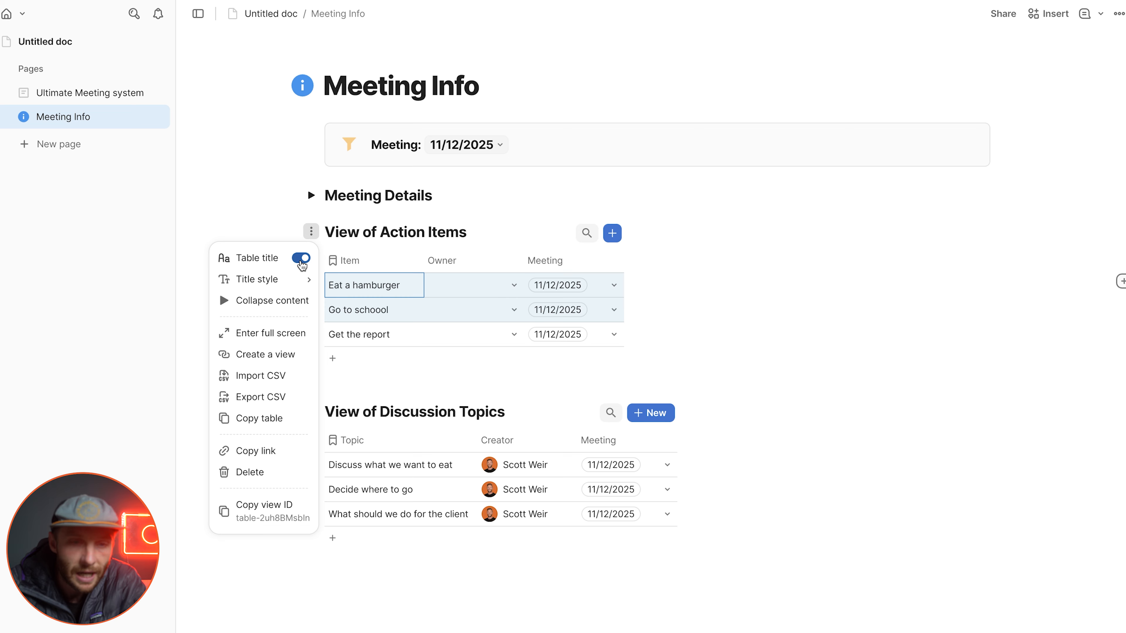
click(310, 195)
click(311, 195)
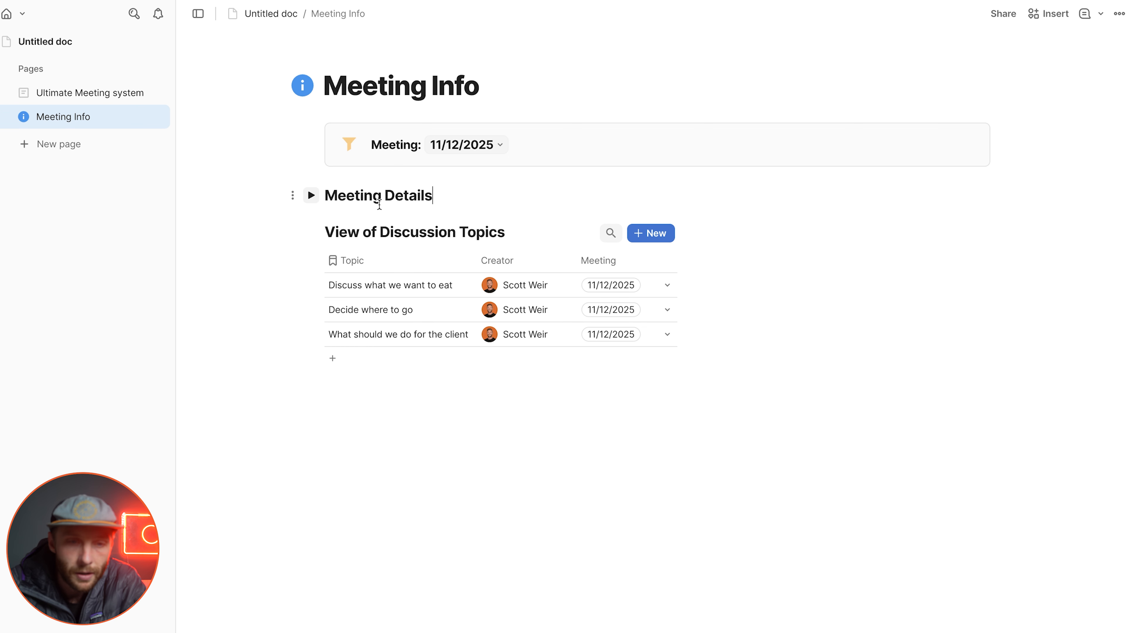
Step: Add a medium heading reading "All Action Items" between the meeting details and the action items table
click(312, 195)
scroll(486, 357, down, 10)
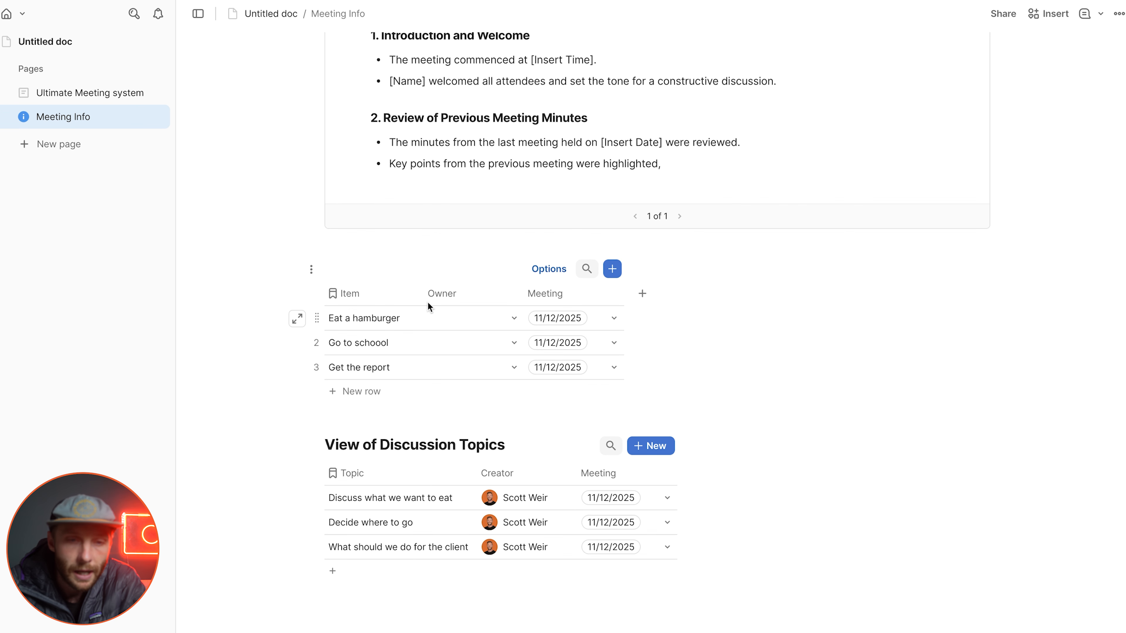
click(391, 251)
text(/h2)
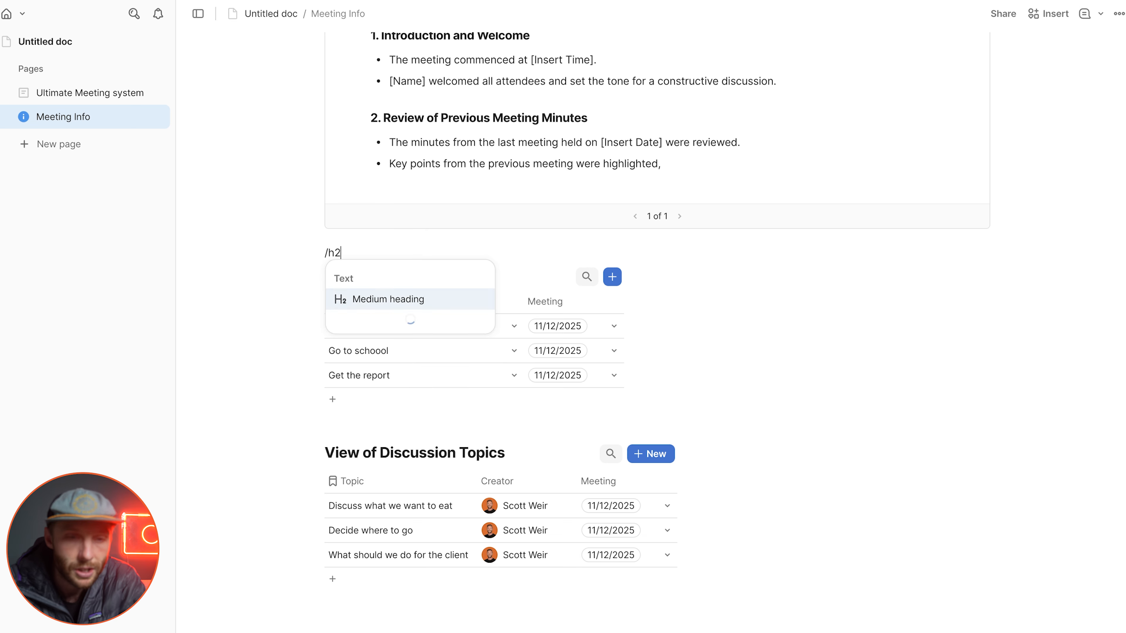
key(Return)
text(All Action Items)
key(Return)
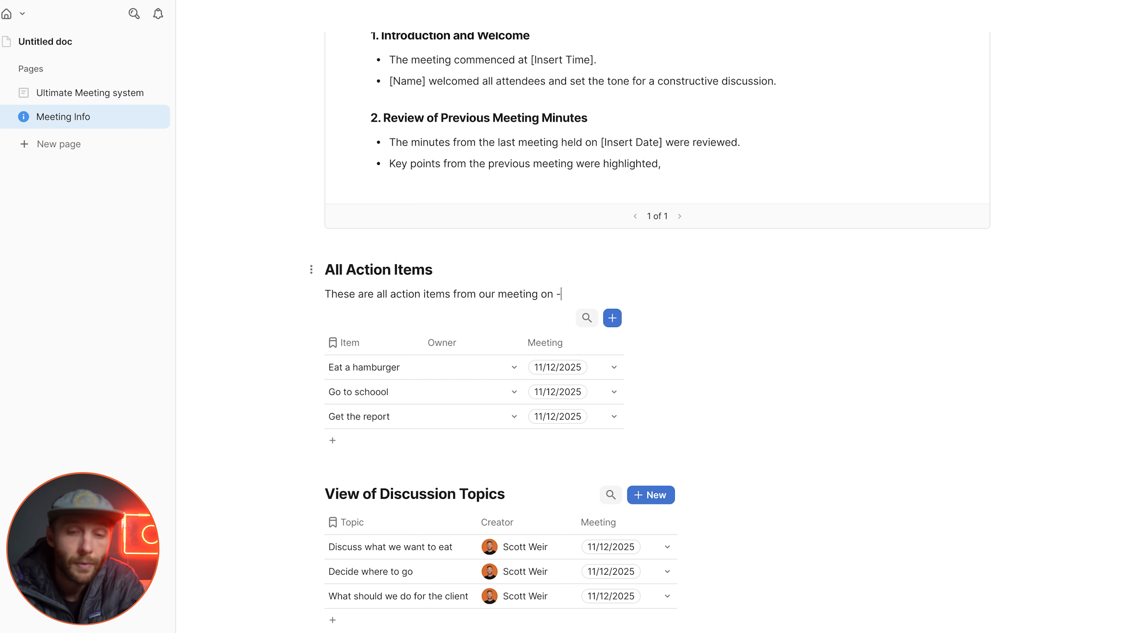
Step: Write "These are all action items from our meeting on" under the heading, ending with a formula that returns the meetingSelector date
text(=me)
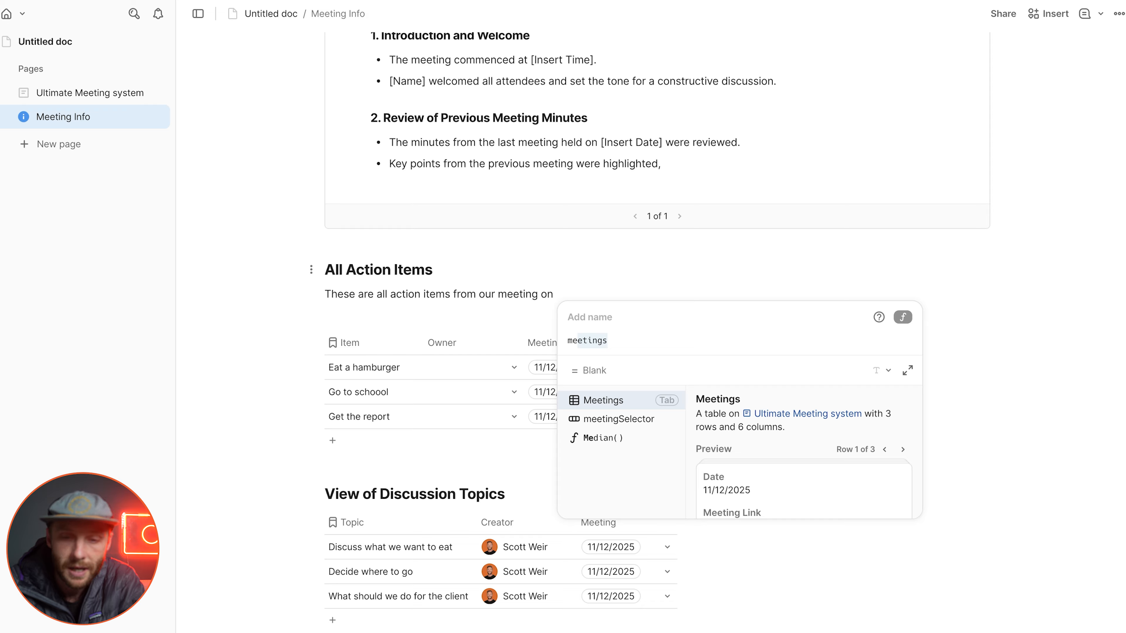
key(Down)
key(Tab)
text(.)
key(Tab)
key(Return)
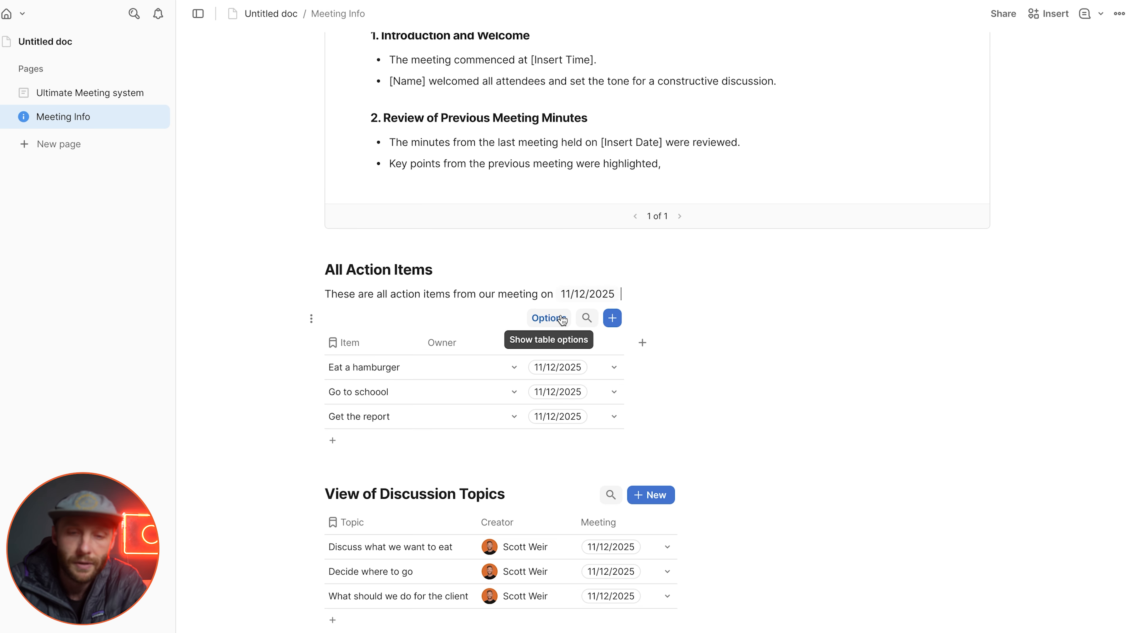
Step: Hide the action items table's Meeting column and make the All Action Items heading collapsible
click(554, 343)
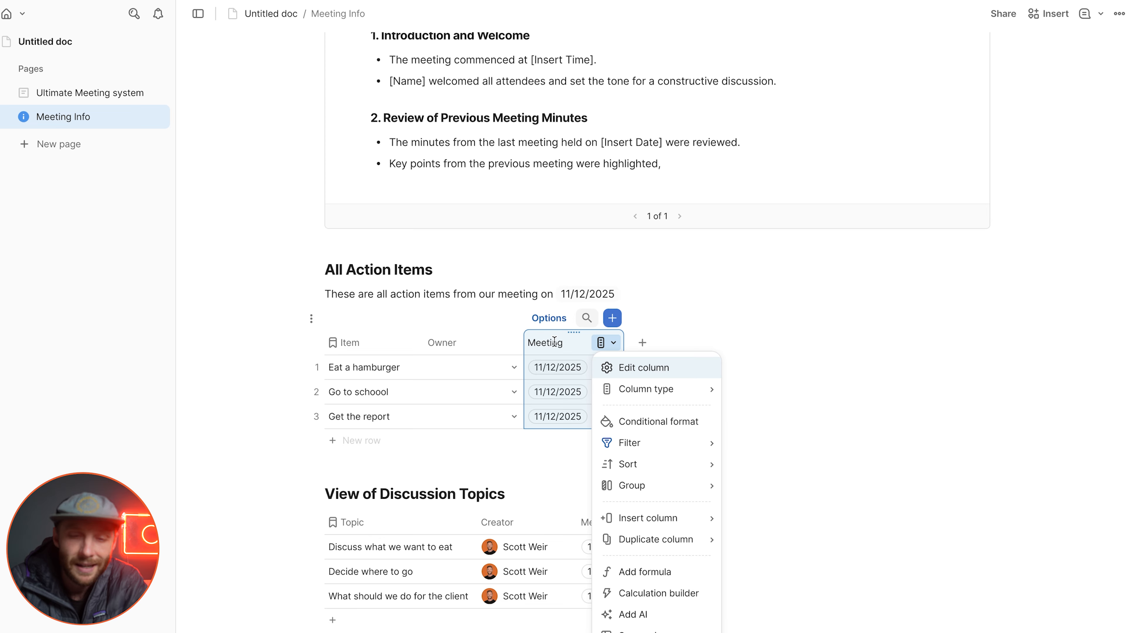
click(589, 368)
click(589, 368)
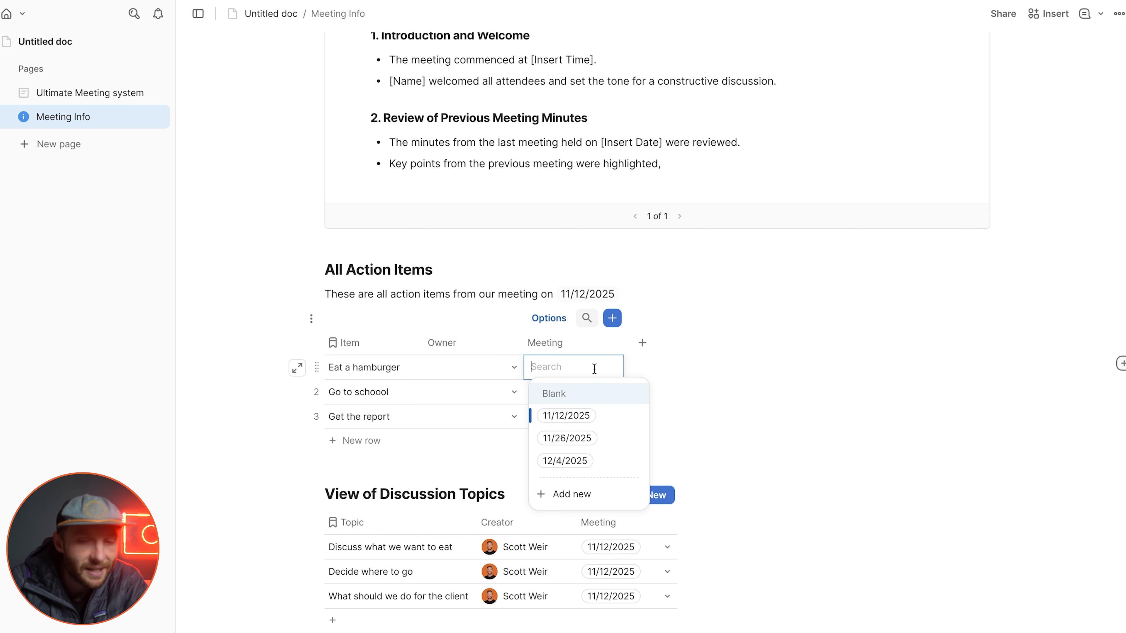
click(615, 440)
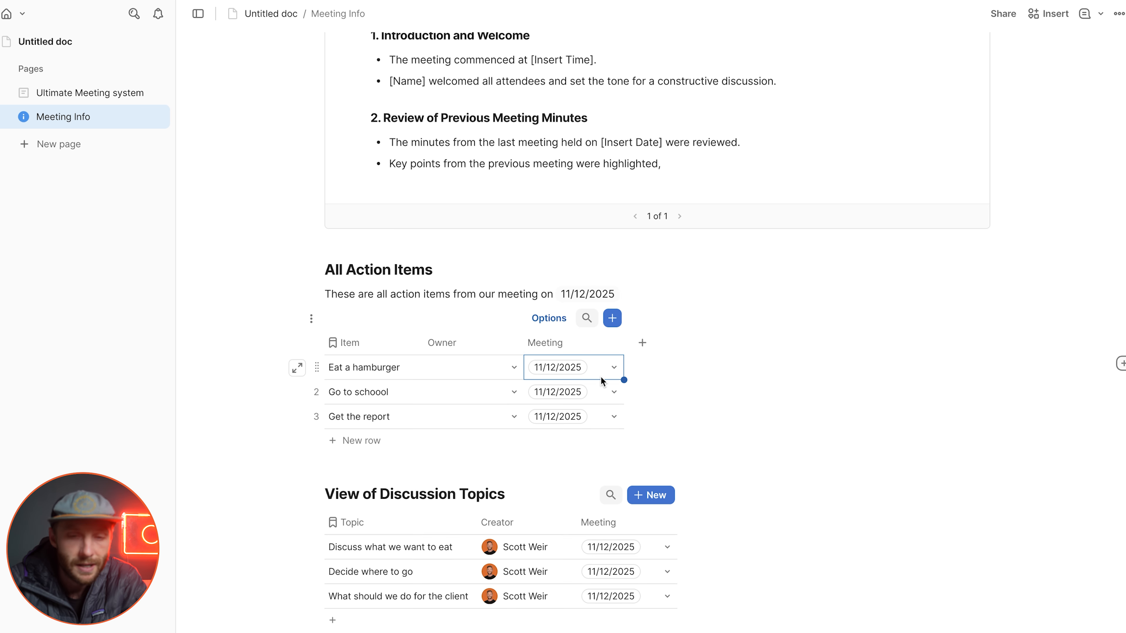
click(607, 342)
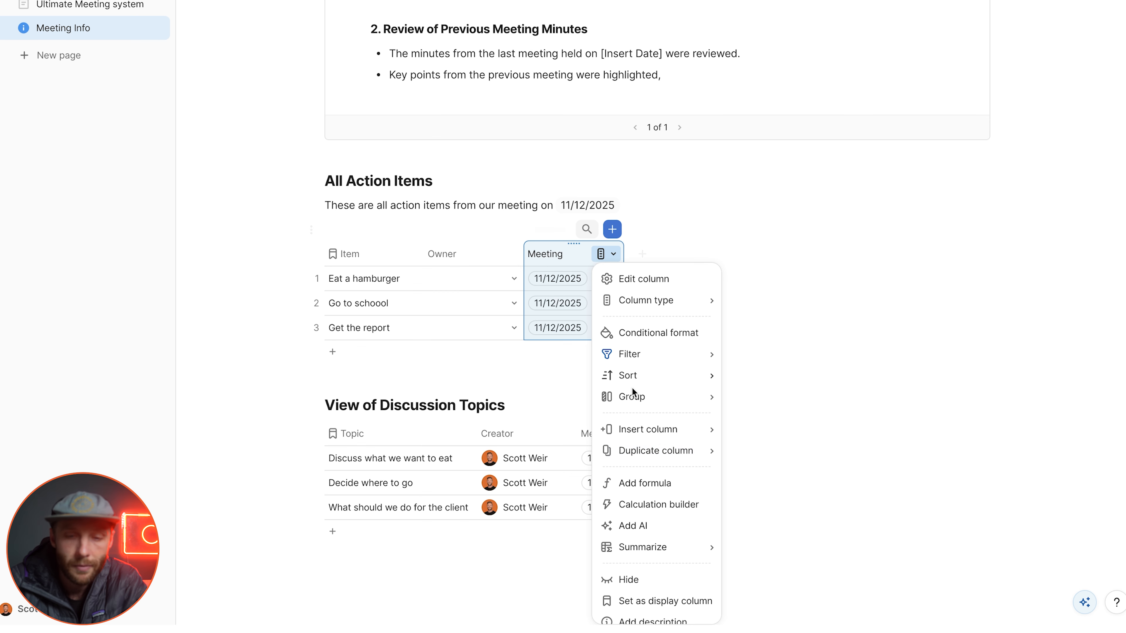
click(628, 579)
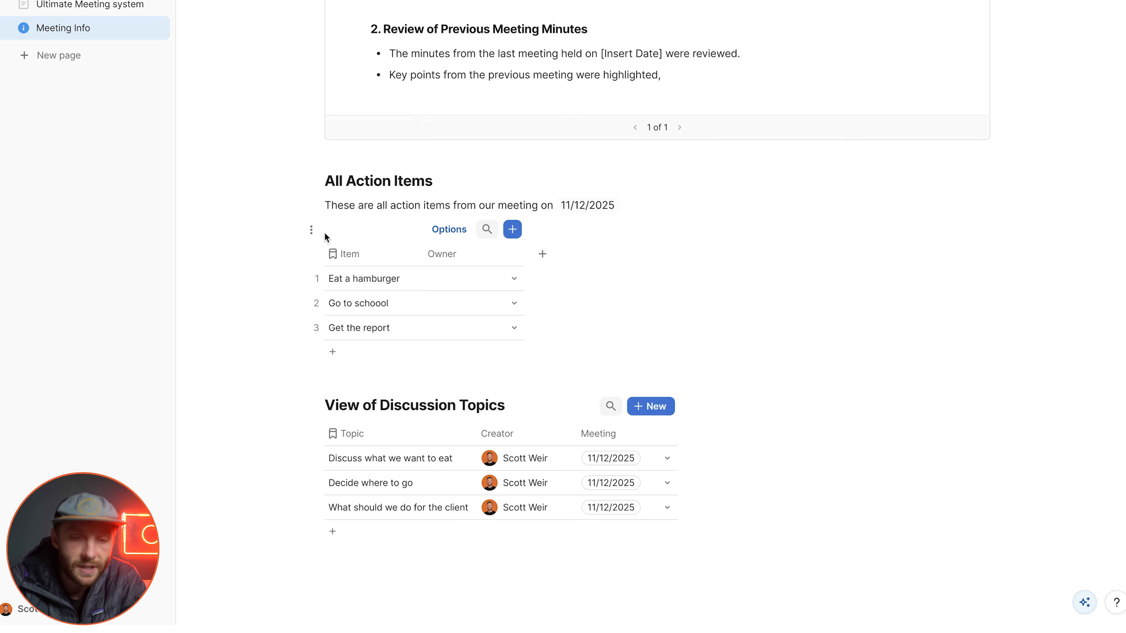
click(310, 181)
click(300, 208)
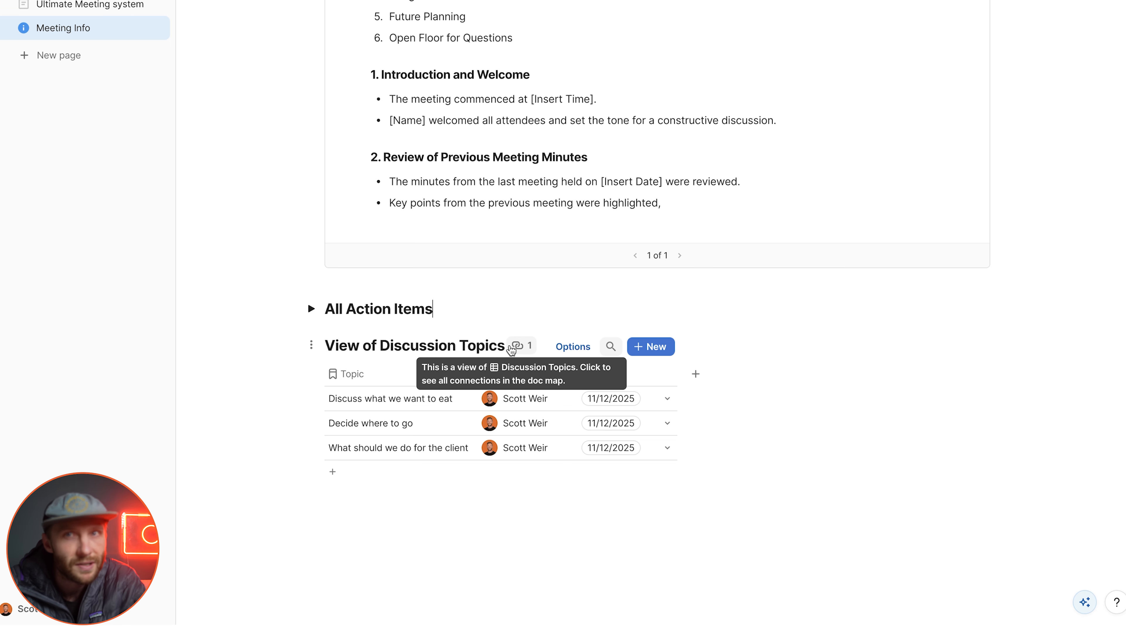
Step: Add a medium heading reading "All Discussion Topoics" between the action items section and the discussion topics table
click(461, 310)
key(Return)
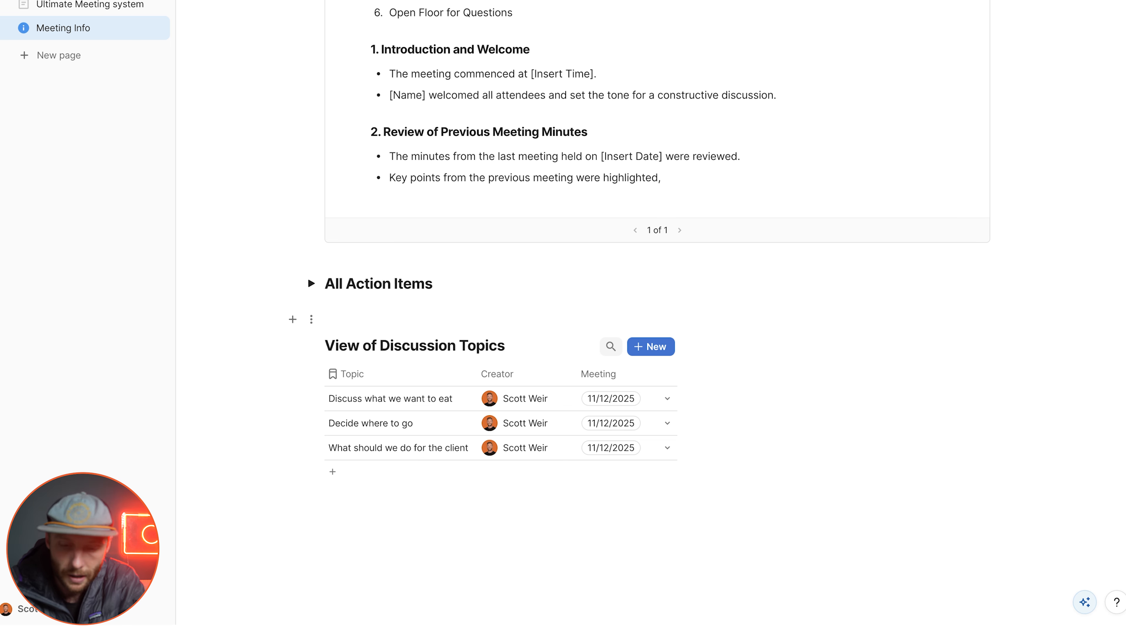
text(/h1)
key(Return)
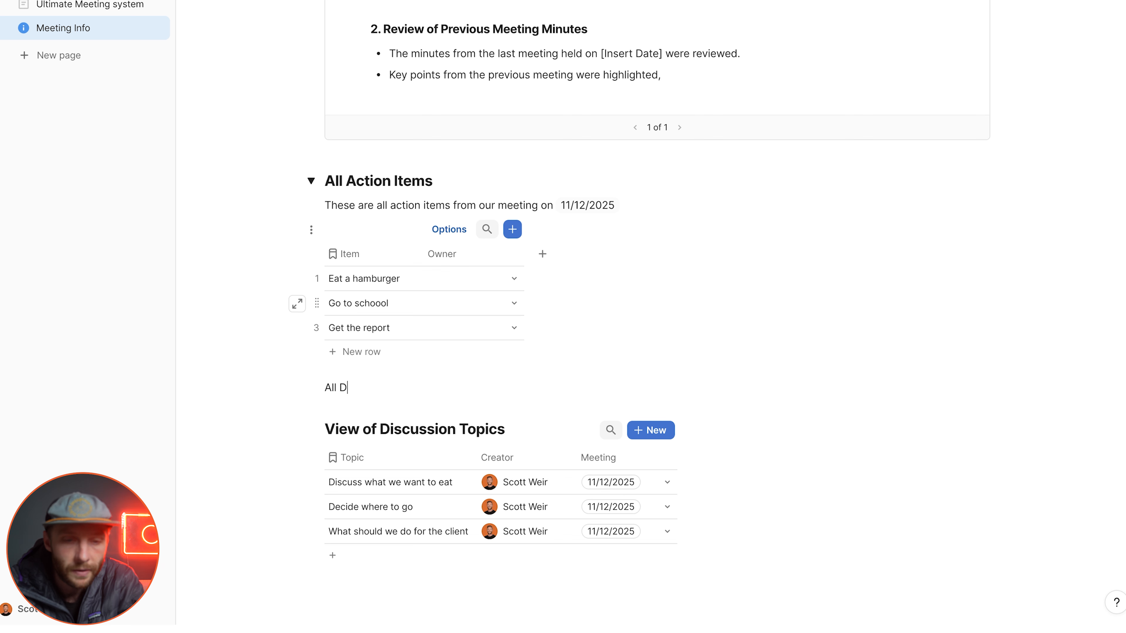
text(/h2)
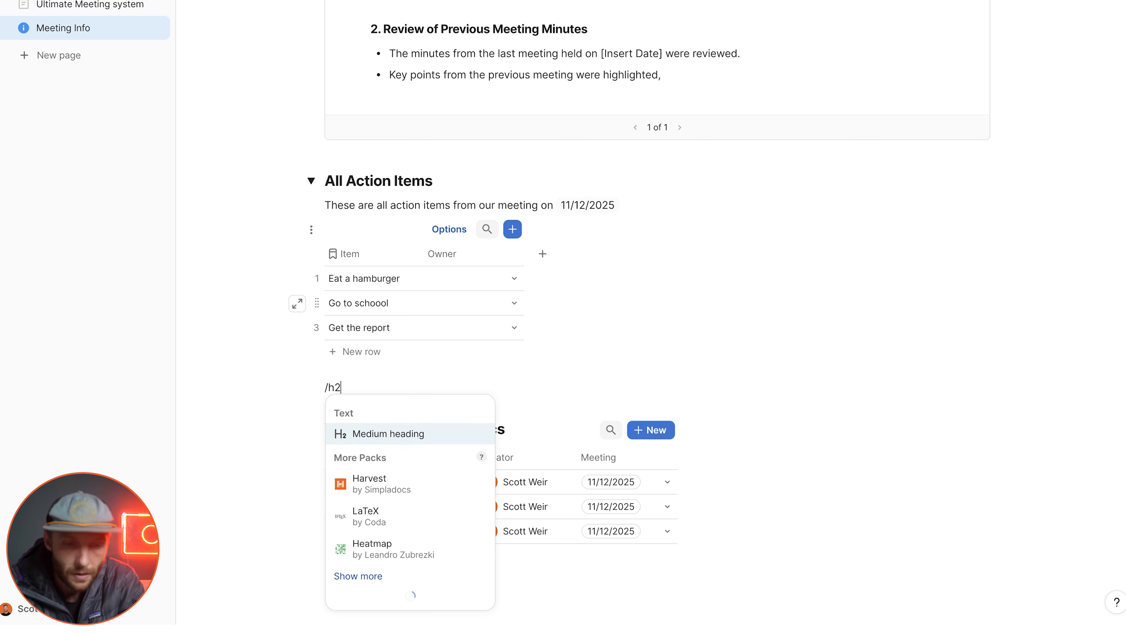
key(Return)
text(All Discussion Topoics)
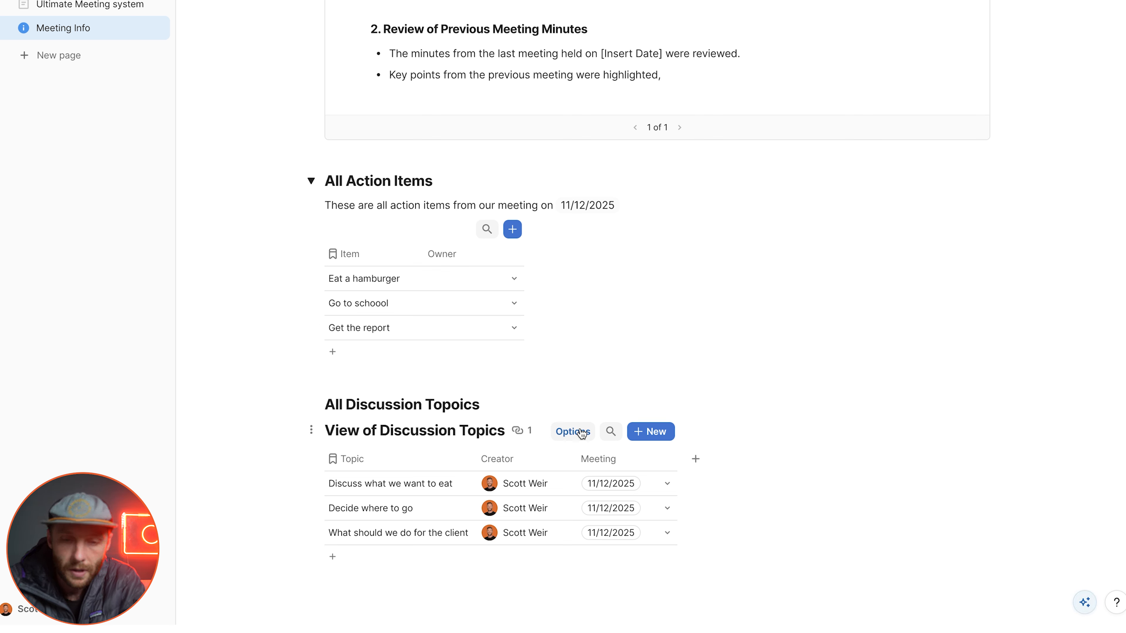
Step: Filter the Discussion Topics view so its Meeting column uses the canvas control meetingSelector
click(572, 432)
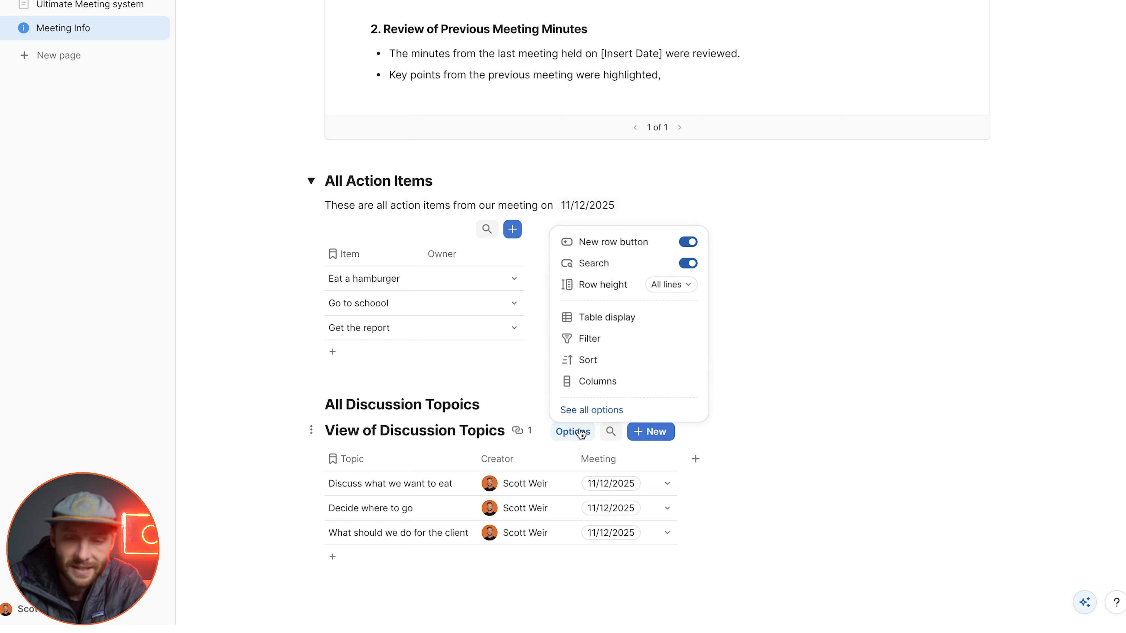
click(588, 339)
click(975, 306)
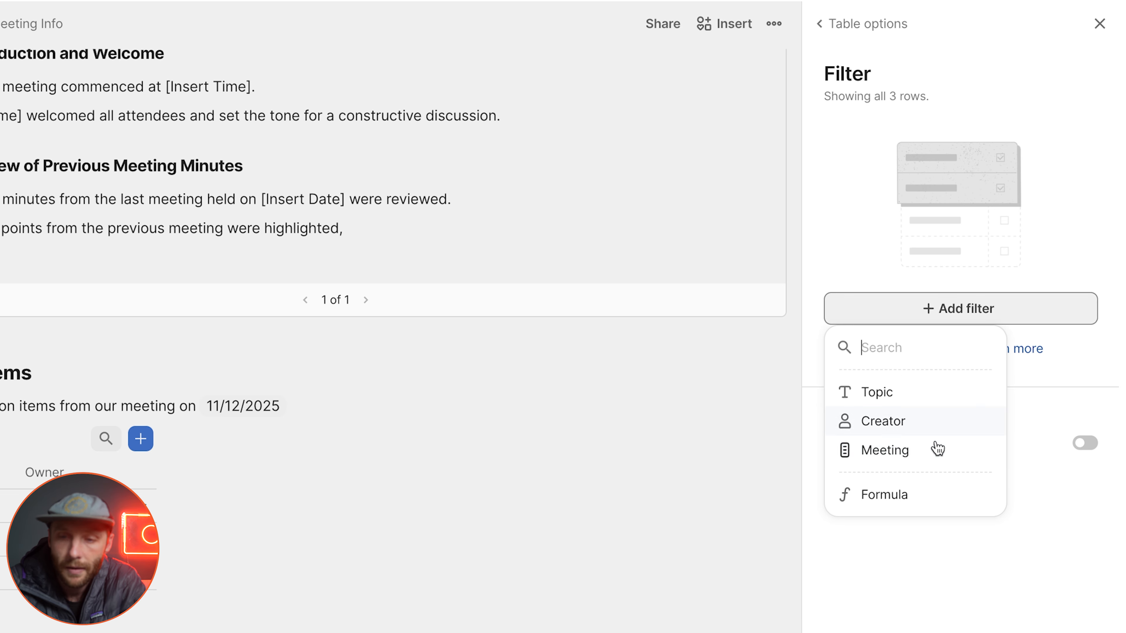
click(886, 449)
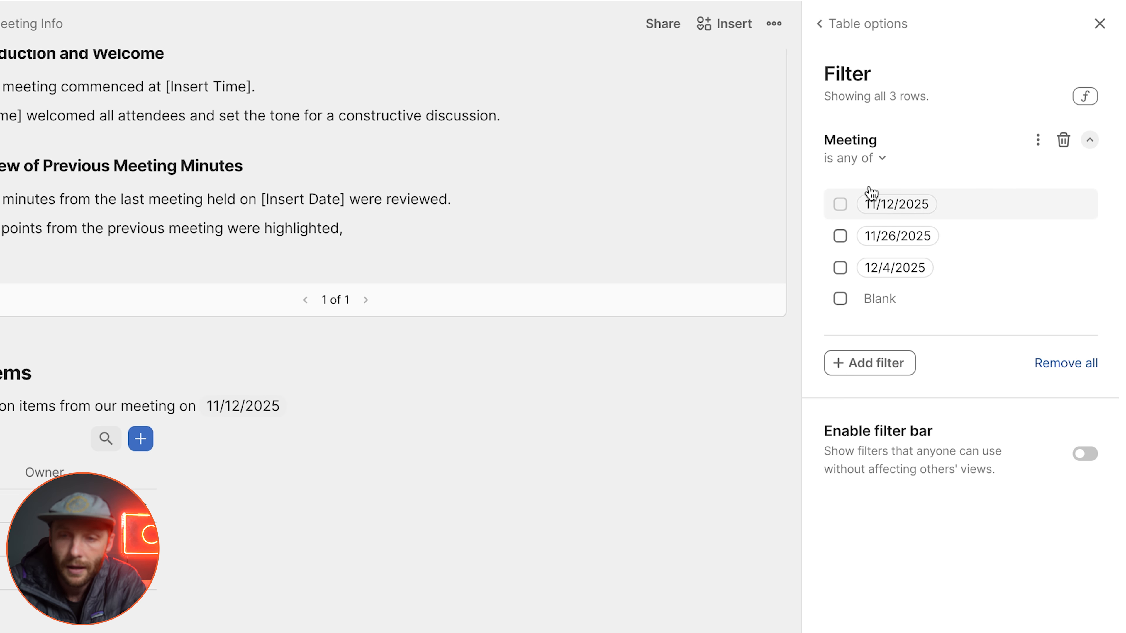
click(879, 160)
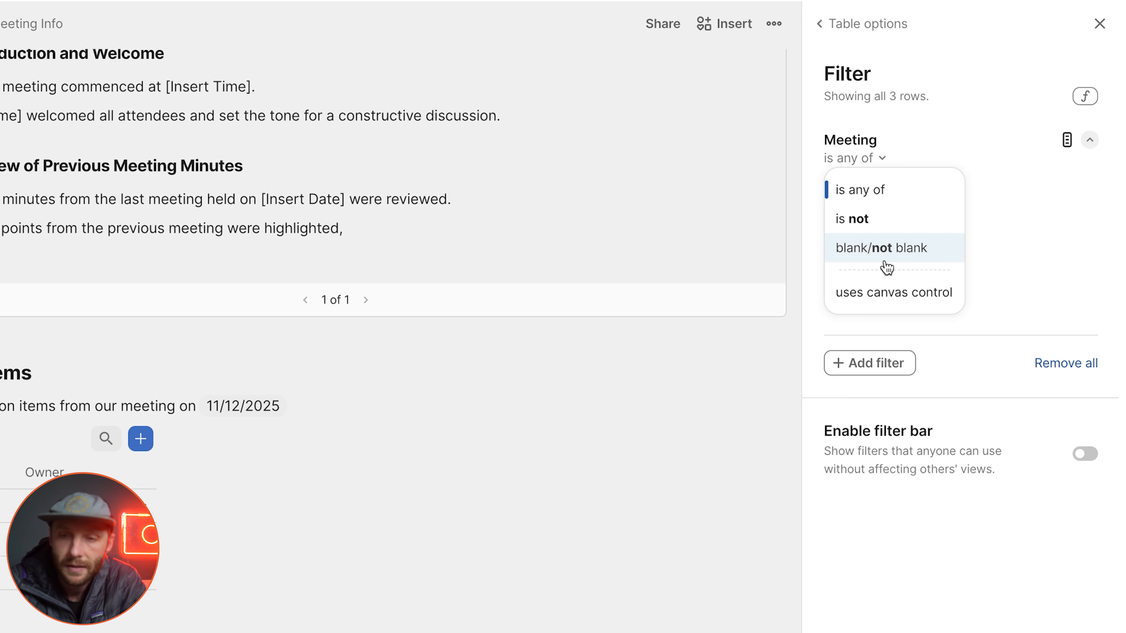
click(885, 293)
click(886, 195)
click(884, 246)
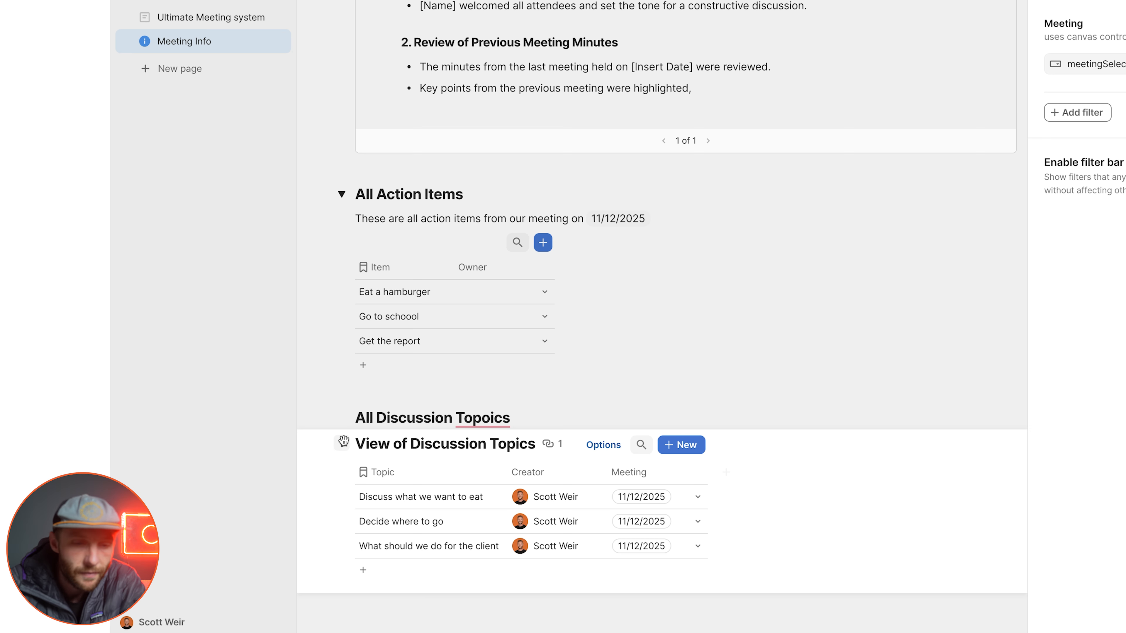
Step: Hide the Discussion Topics view's table title and correct the heading above it to "All Discussion Topics"
click(341, 444)
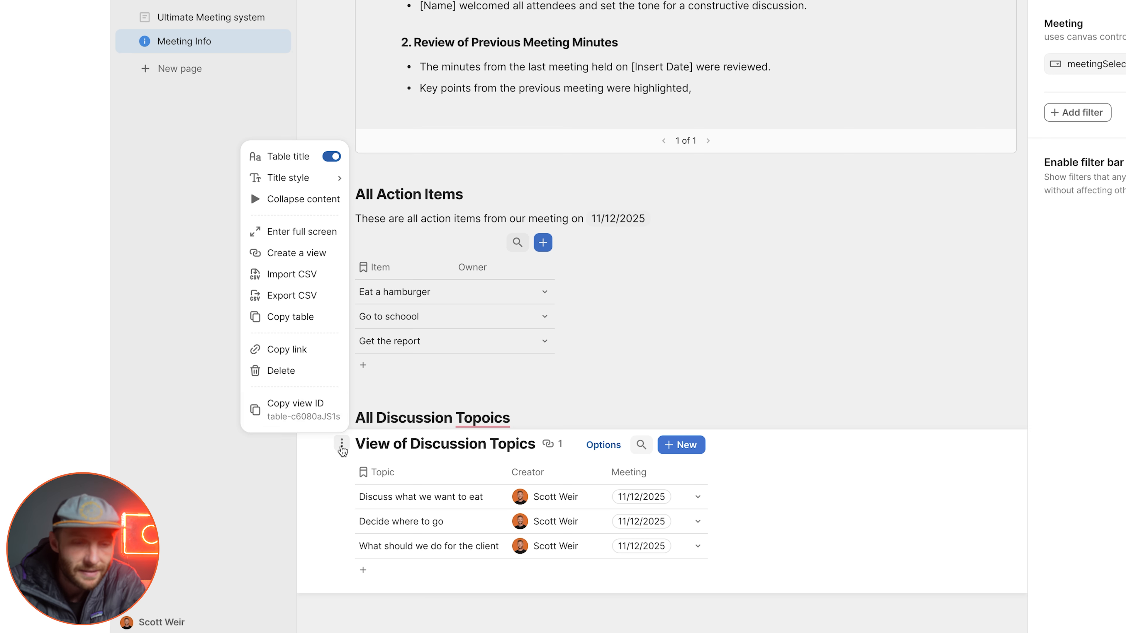
click(337, 157)
double_click(373, 414)
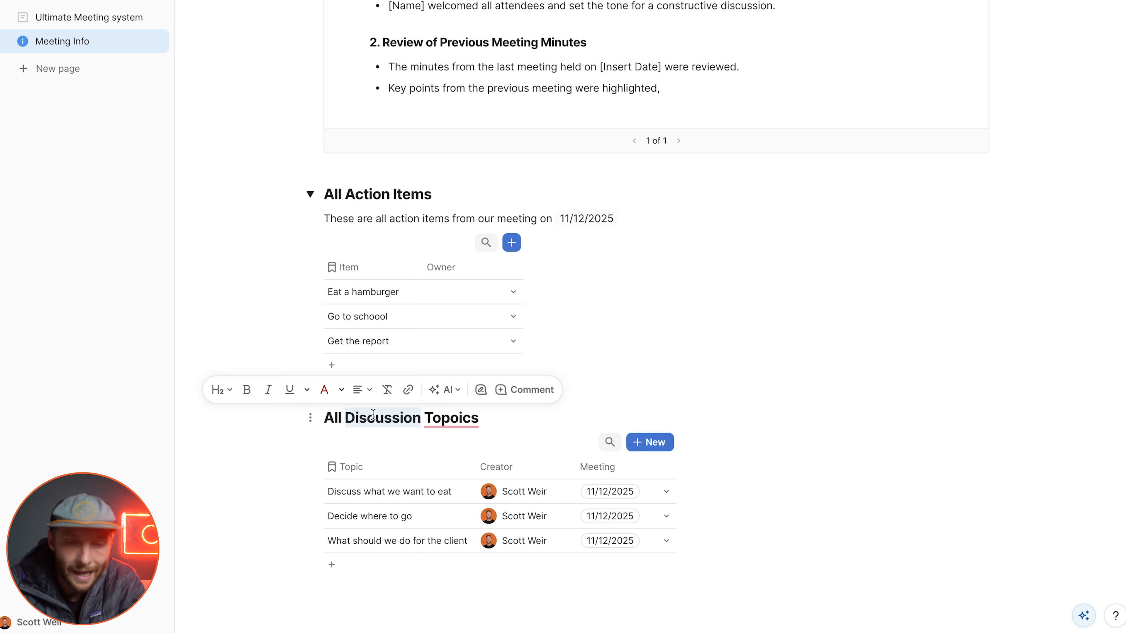
double_click(434, 419)
text(T)
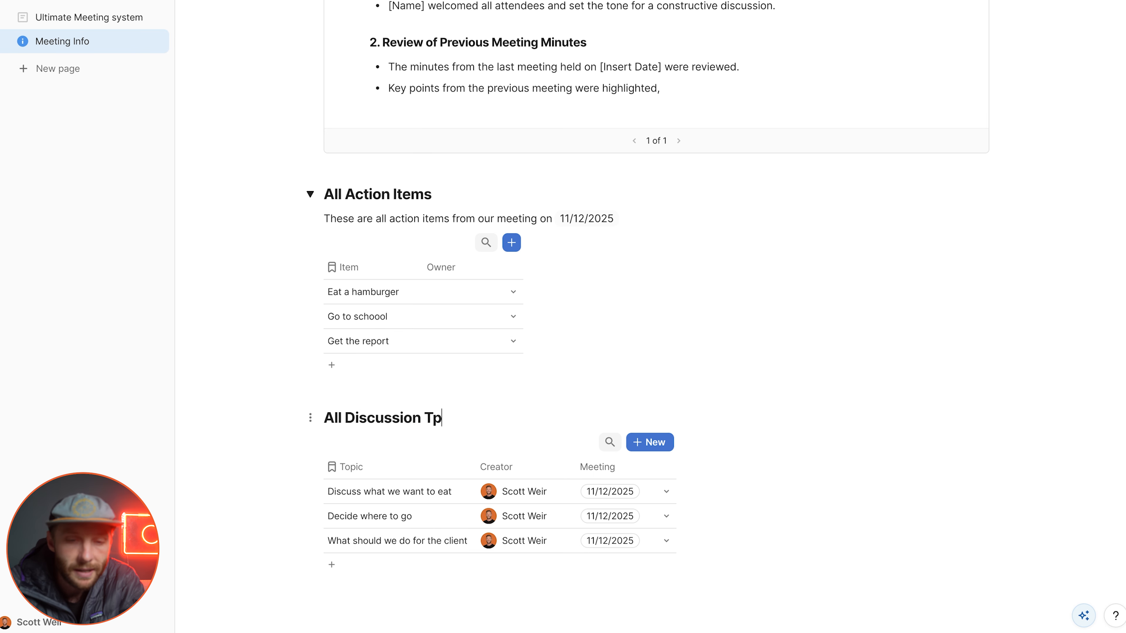
text(opics)
click(404, 492)
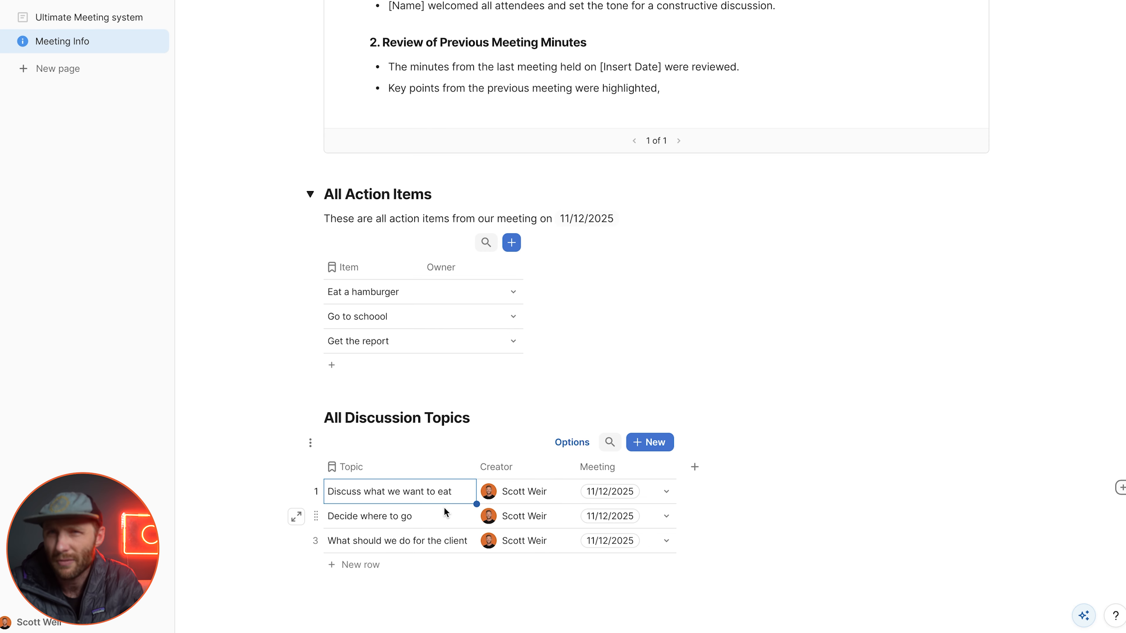
Step: Collapse the All Action Items and Meeting Details sections and move the discussion topics heading and table above All Action Items
click(310, 195)
scroll(386, 220, up, 10)
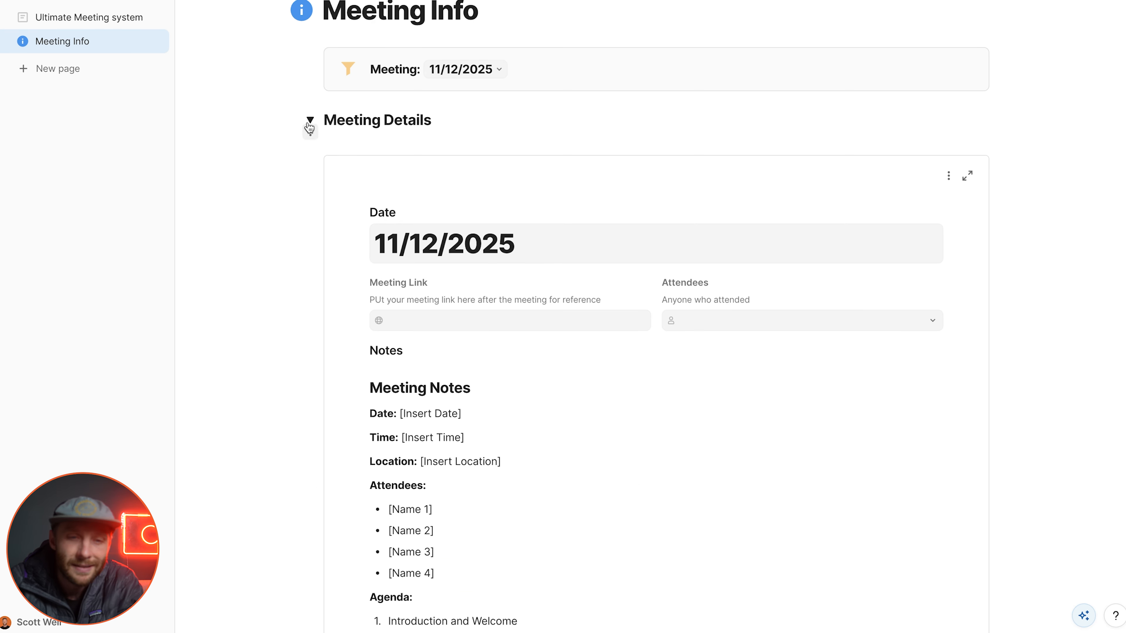
click(309, 120)
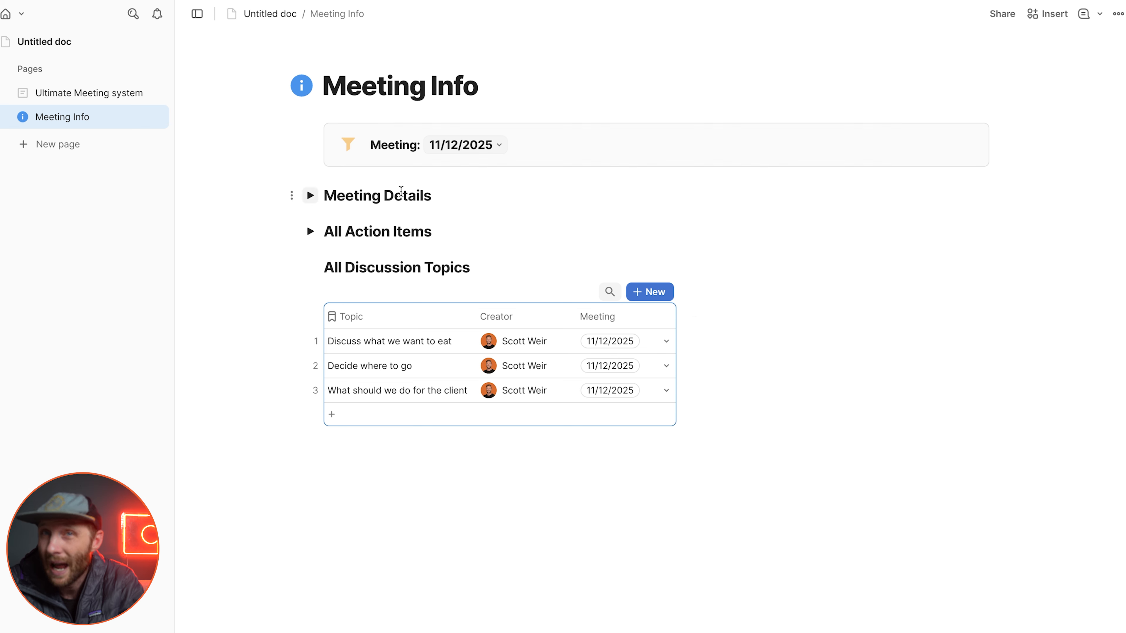
click(484, 269)
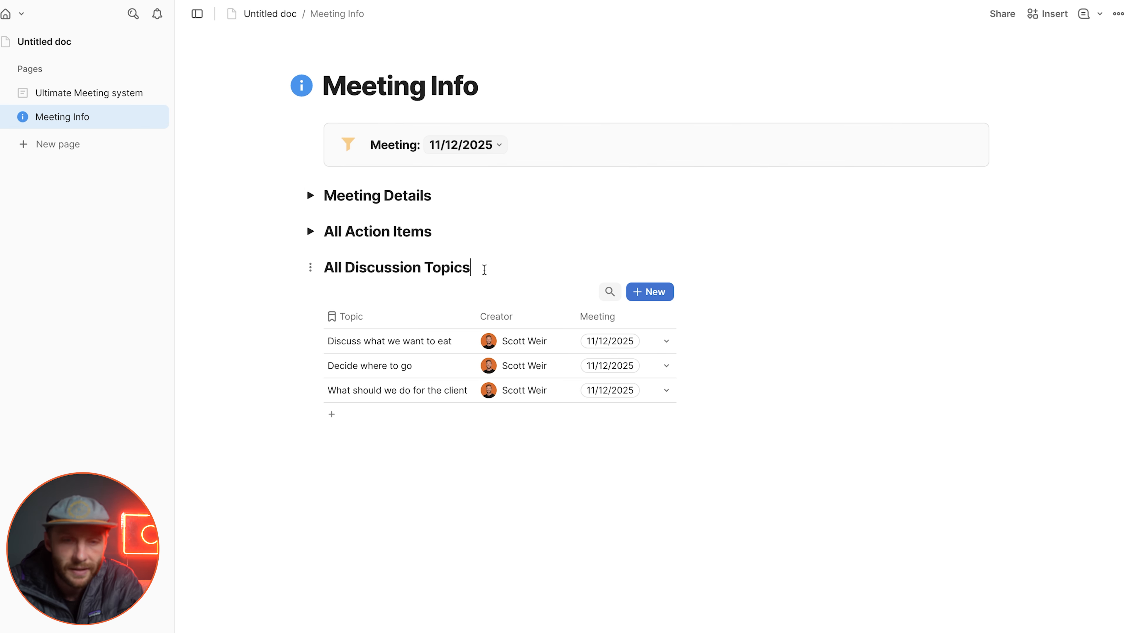
drag(315, 267, 460, 252)
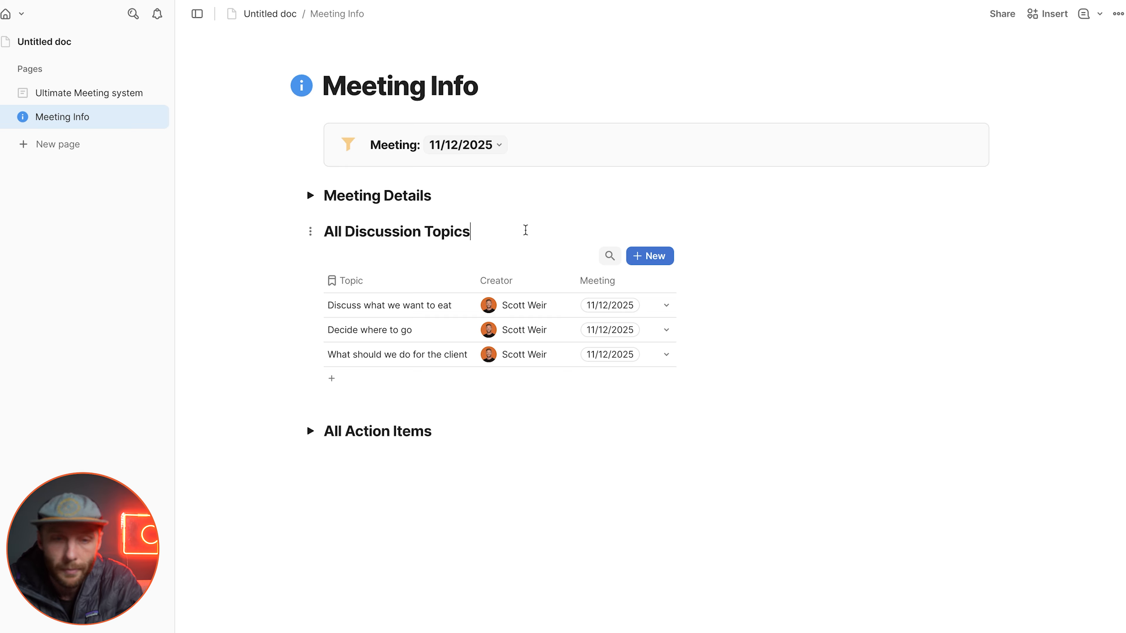
Step: Insert a button labelled "New Discussion Topic" below the All Discussion Topics heading
key(Return)
text(/but)
key(Return)
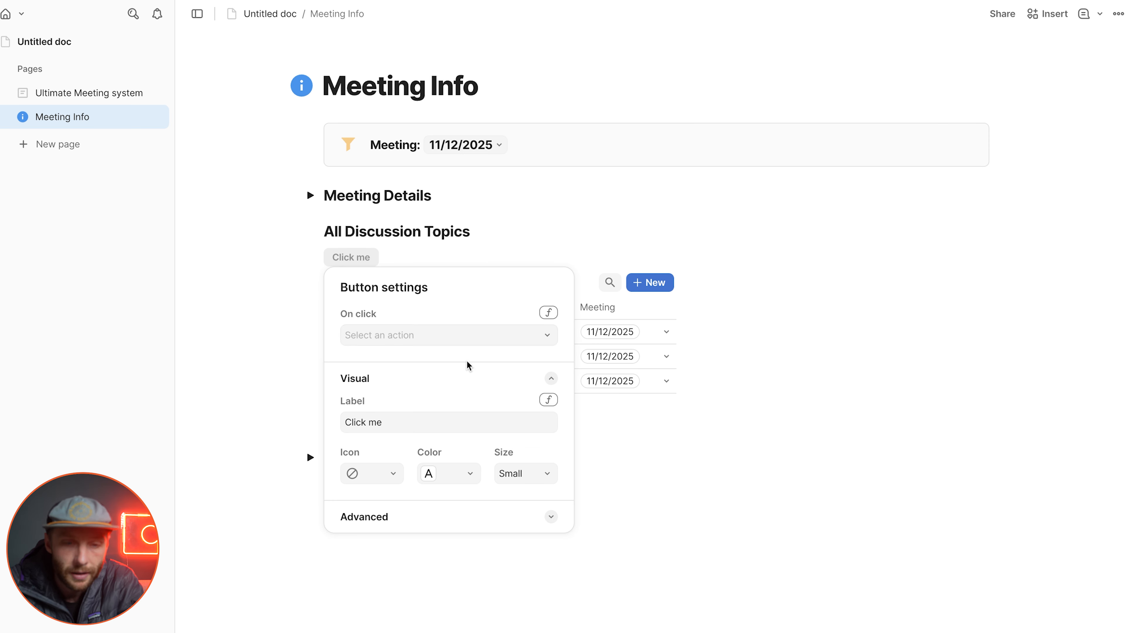
triple_click(411, 427)
text(New Discussion Topic)
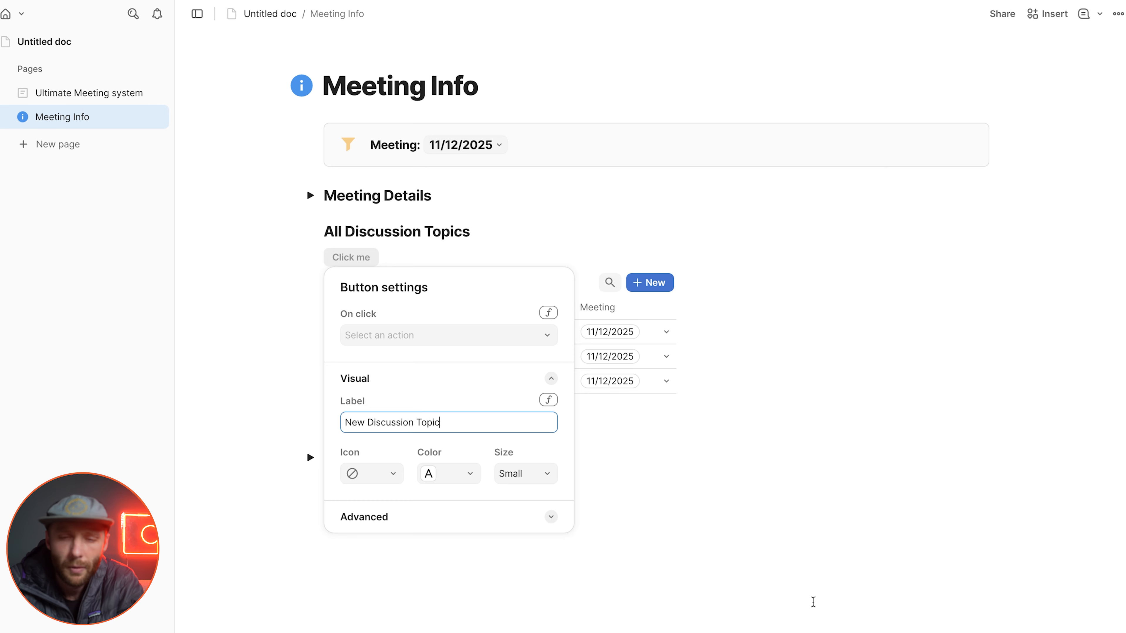
click(804, 579)
Step: Hide the new row button and the search control of the Discussion Topics view
click(660, 283)
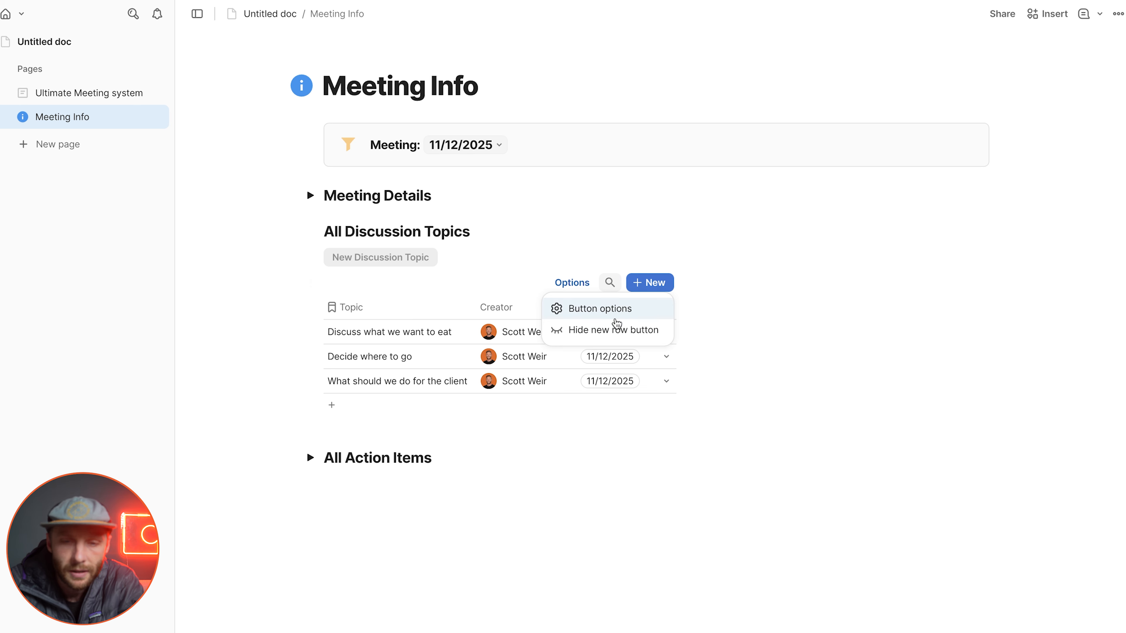
click(615, 329)
click(664, 284)
click(678, 310)
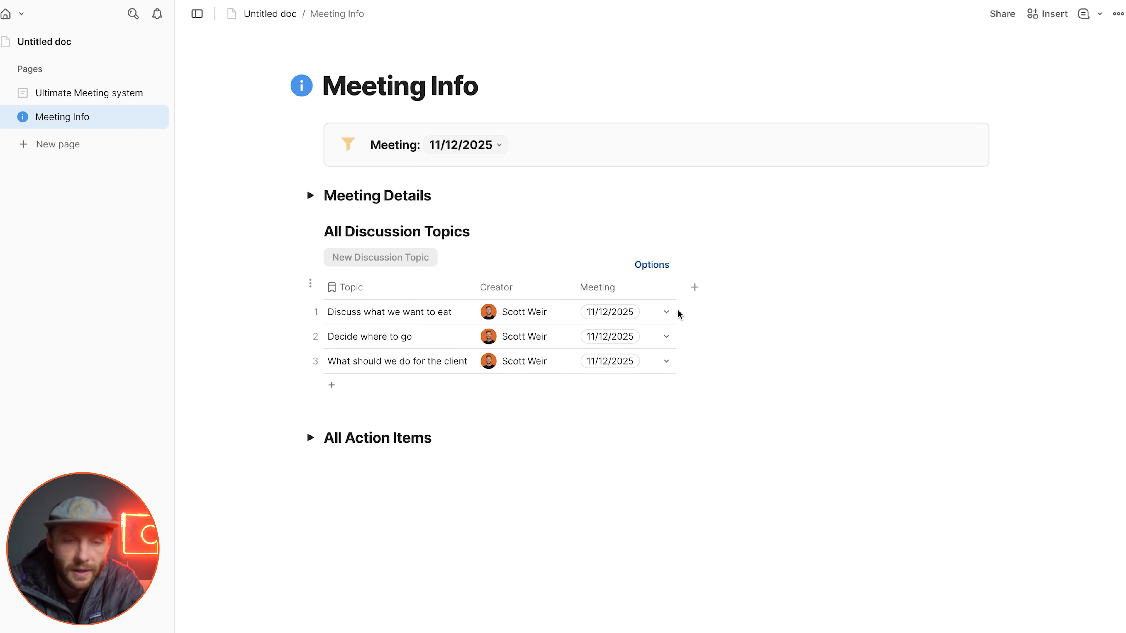
Step: Configure the New Discussion Topic button to add a row to the Discussion Topics table
click(416, 255)
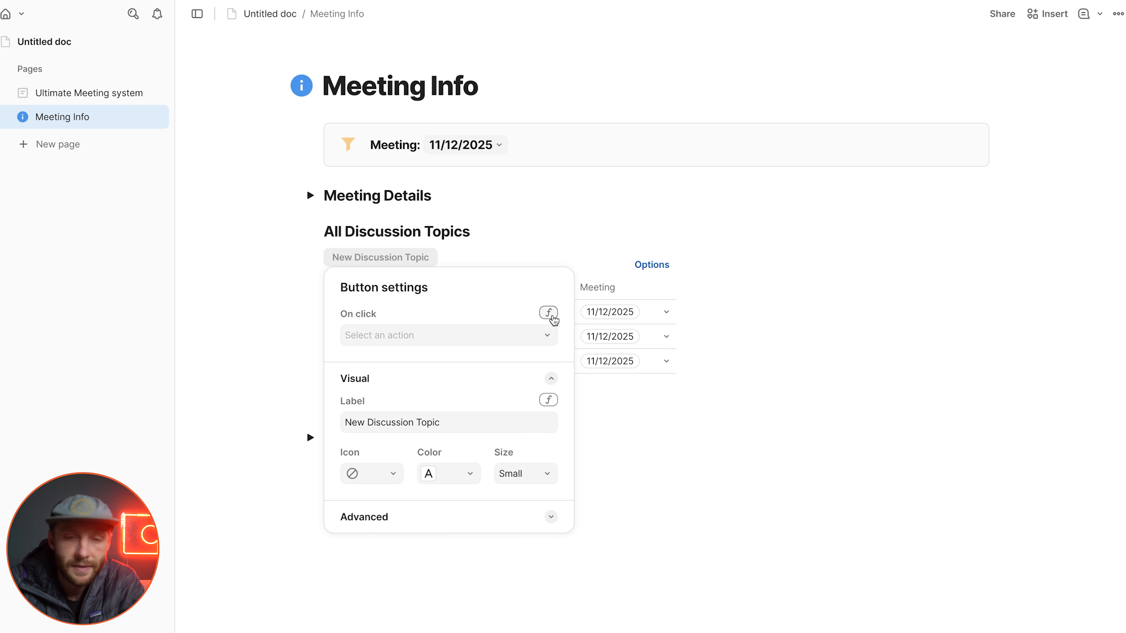
key(Escape)
click(378, 256)
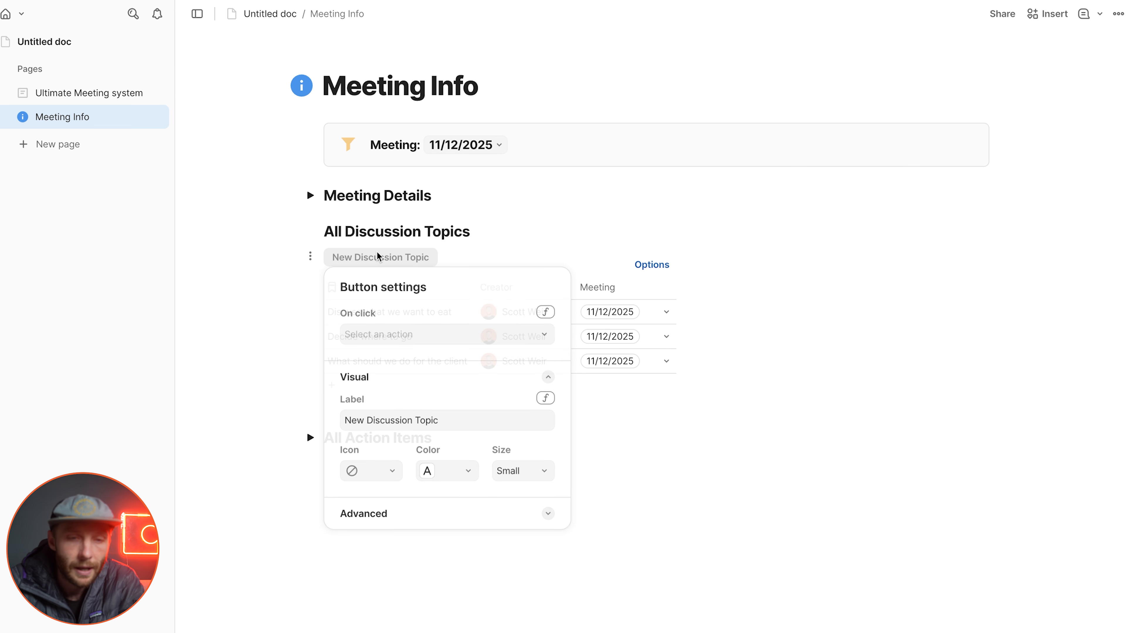
click(503, 330)
click(470, 368)
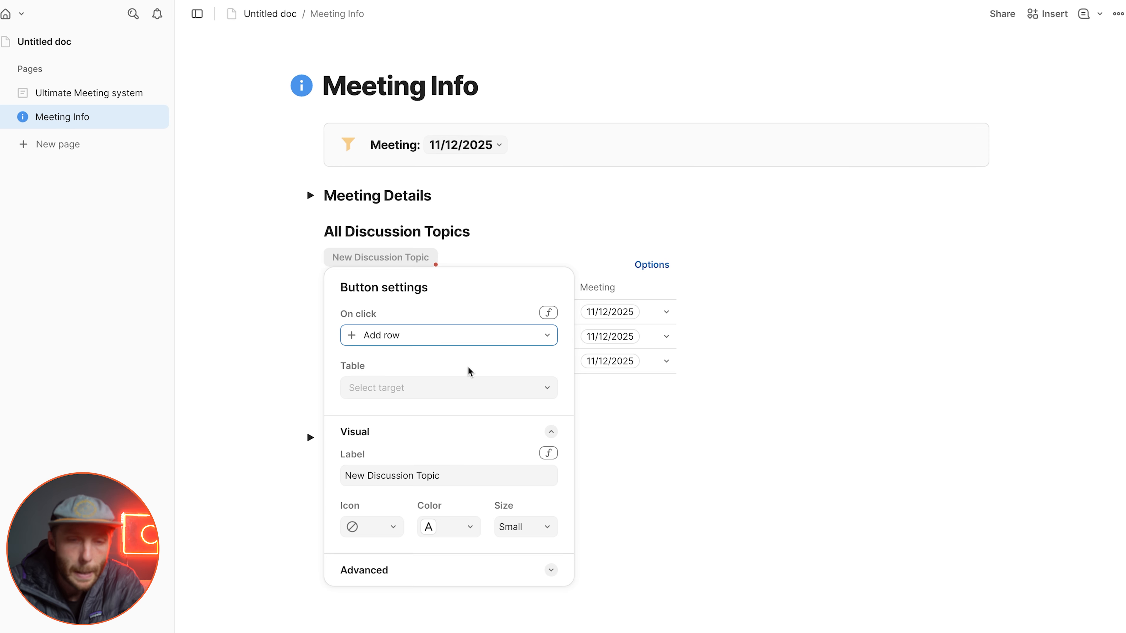
click(461, 382)
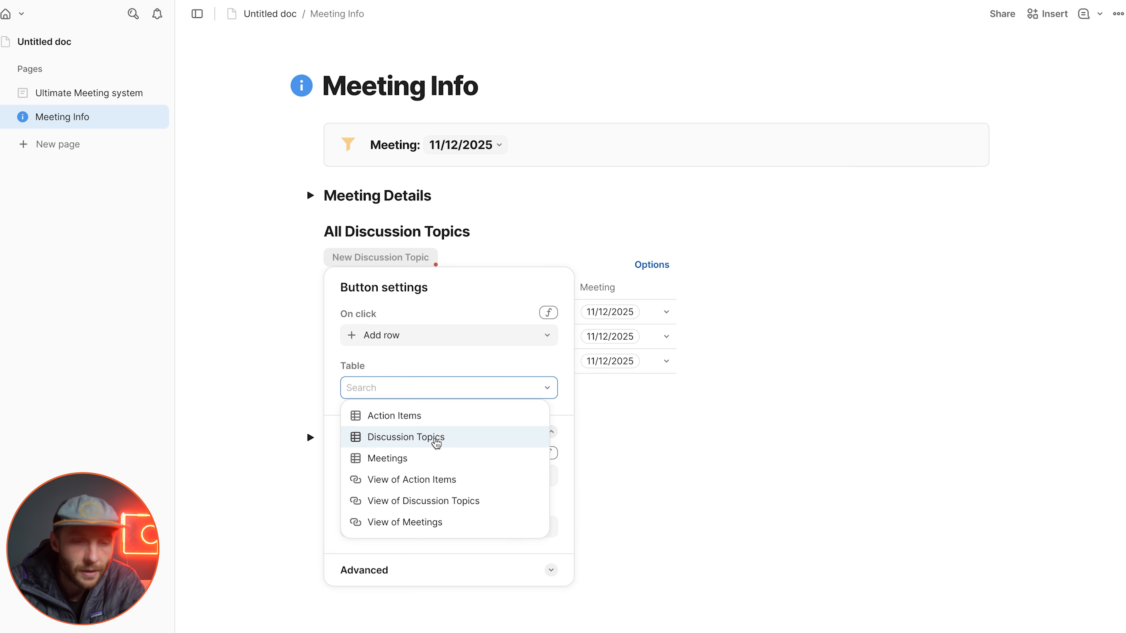
click(436, 438)
Step: Have the New Discussion Topic button fill the new row's Meeting column with meetingSelector, and close the button settings
click(401, 440)
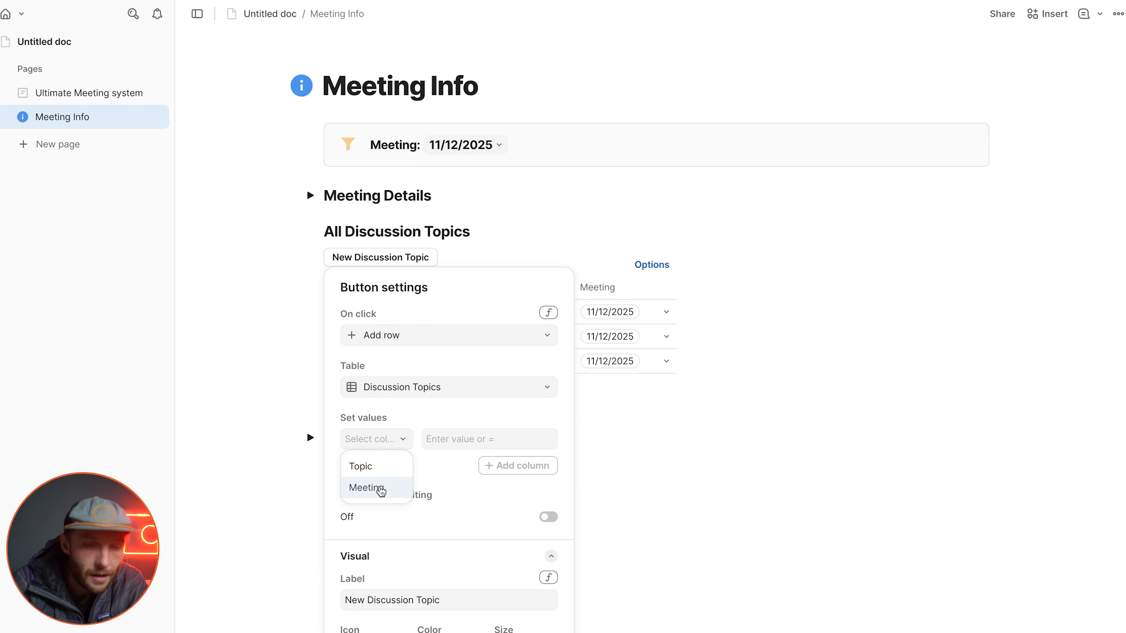
click(382, 489)
click(458, 441)
text(me)
key(Tab)
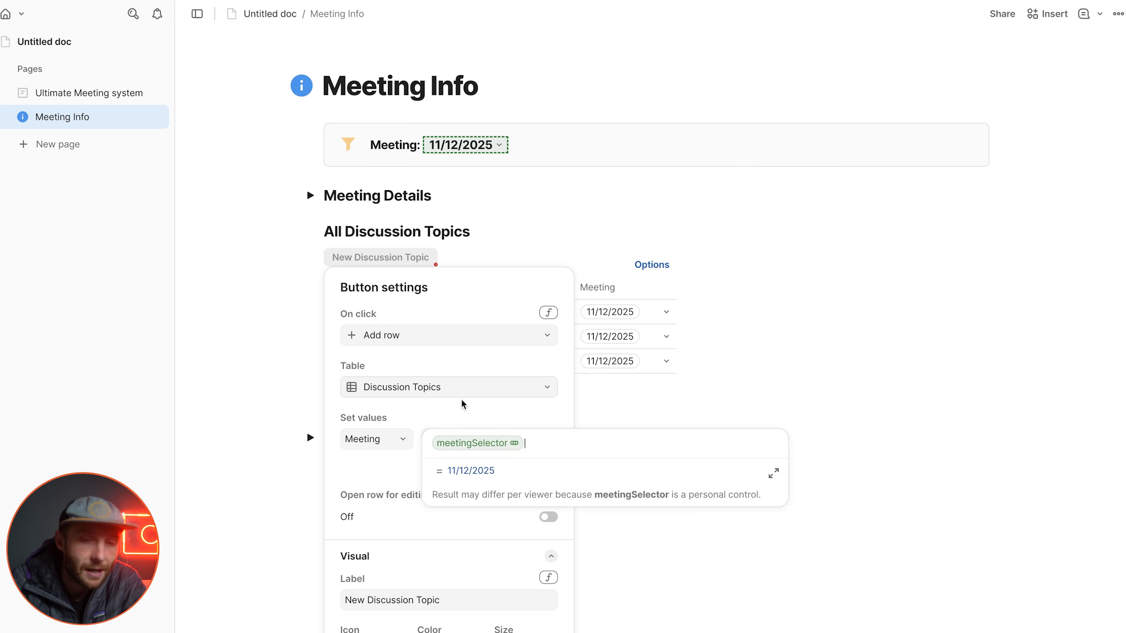
click(411, 474)
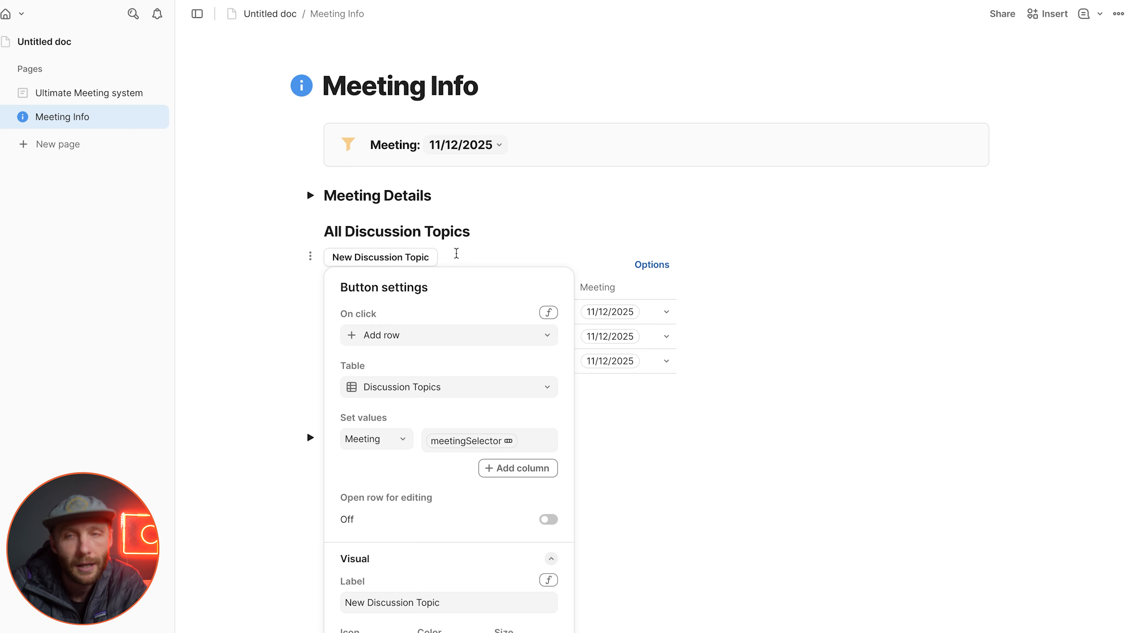
click(691, 408)
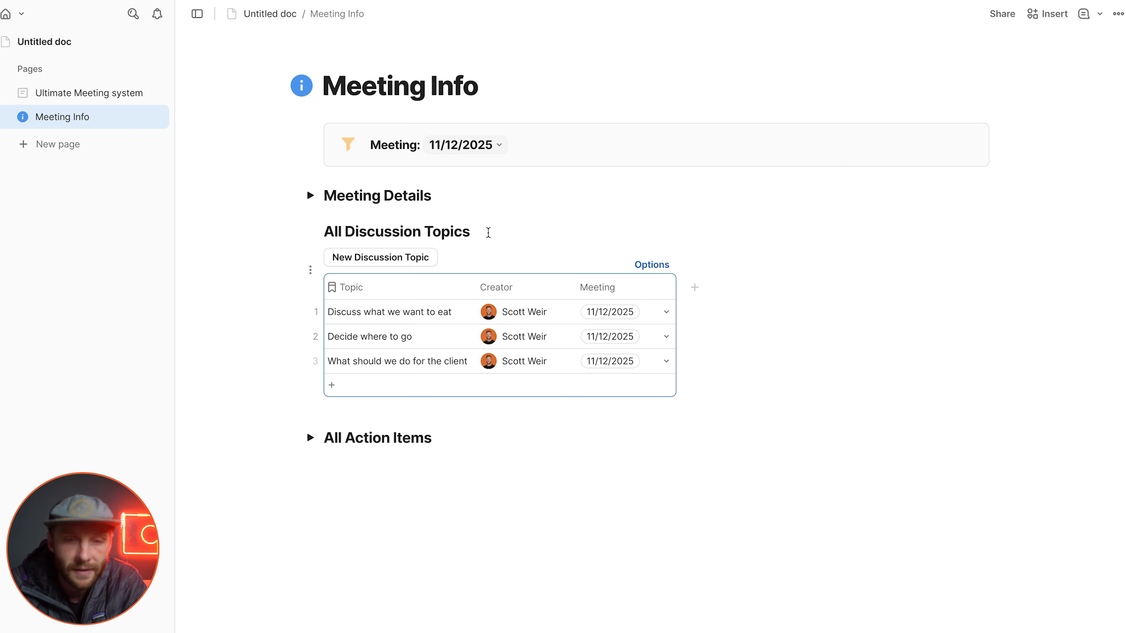
Step: Test the New Discussion Topic button by adding a row for 11/12/2025 and another with the meeting selector on 11/26/2025
click(398, 259)
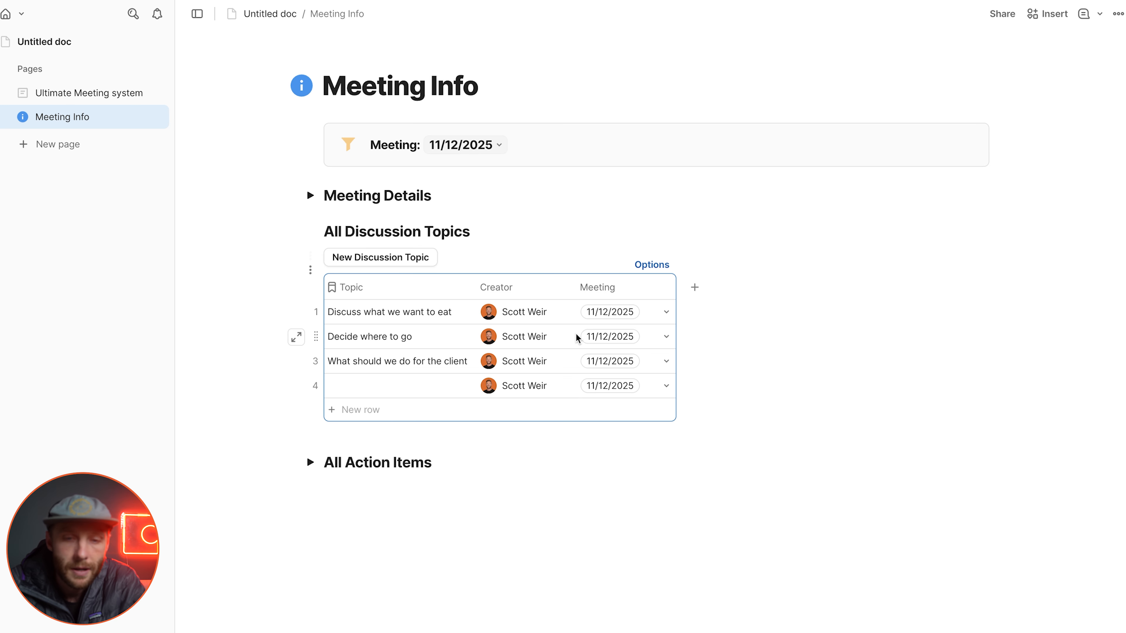
click(412, 386)
click(463, 146)
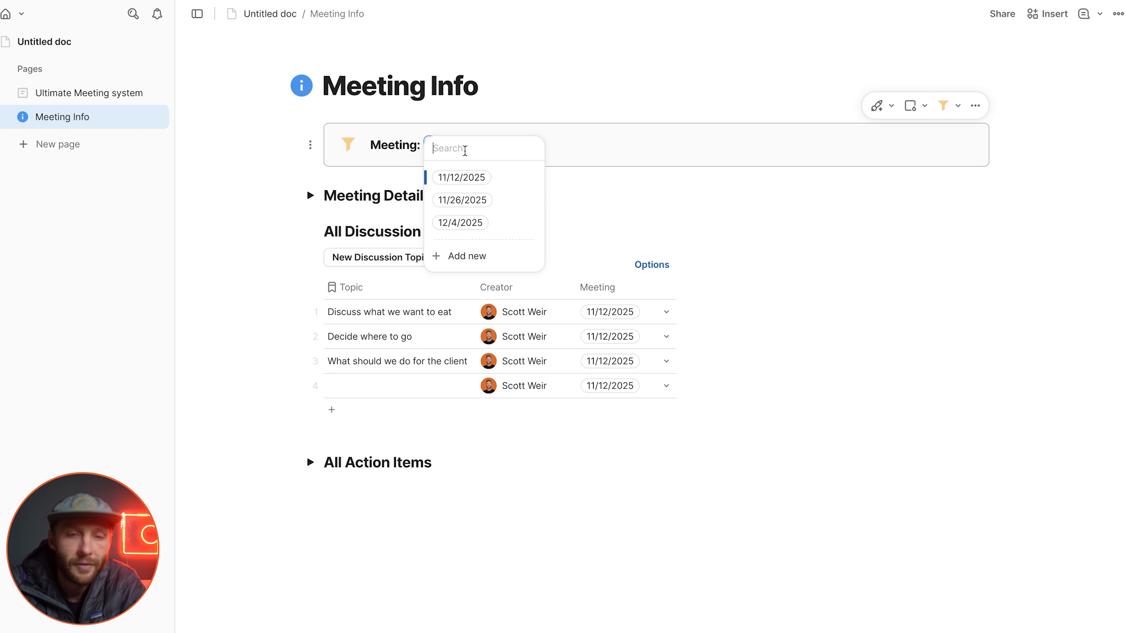
click(515, 203)
click(395, 260)
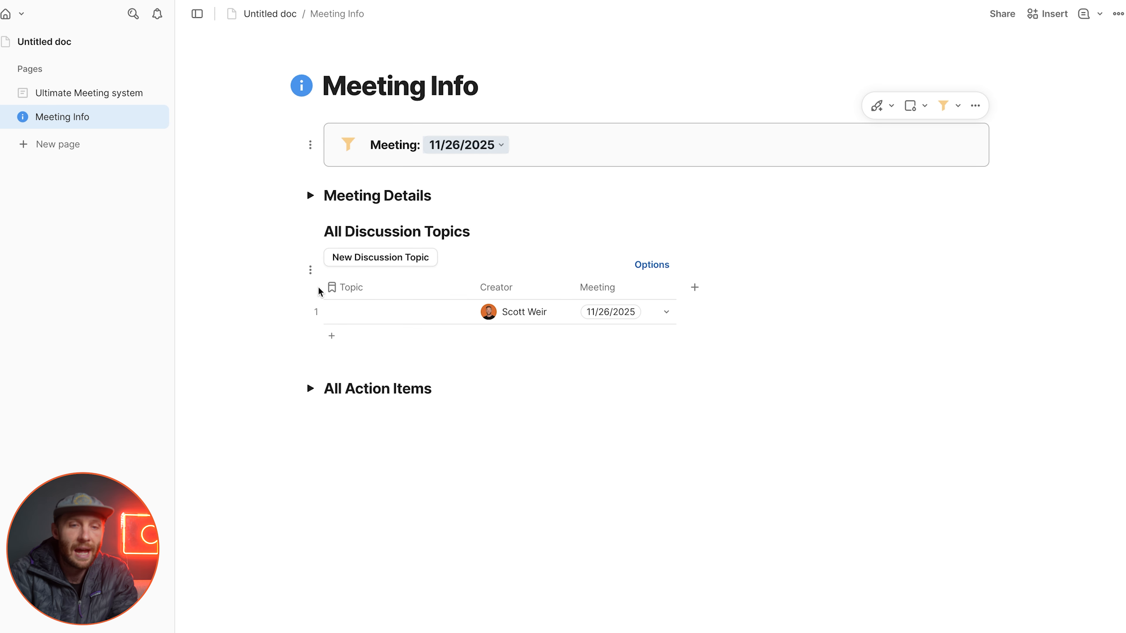
Step: Collapse the All Discussion Topics section
click(310, 231)
click(293, 262)
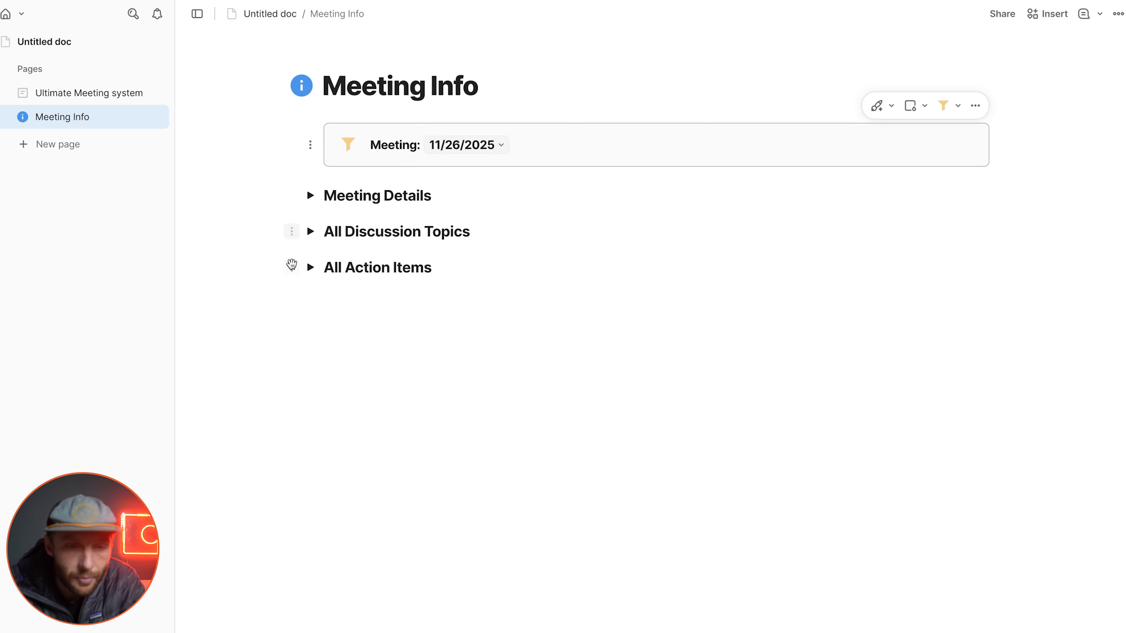
click(357, 337)
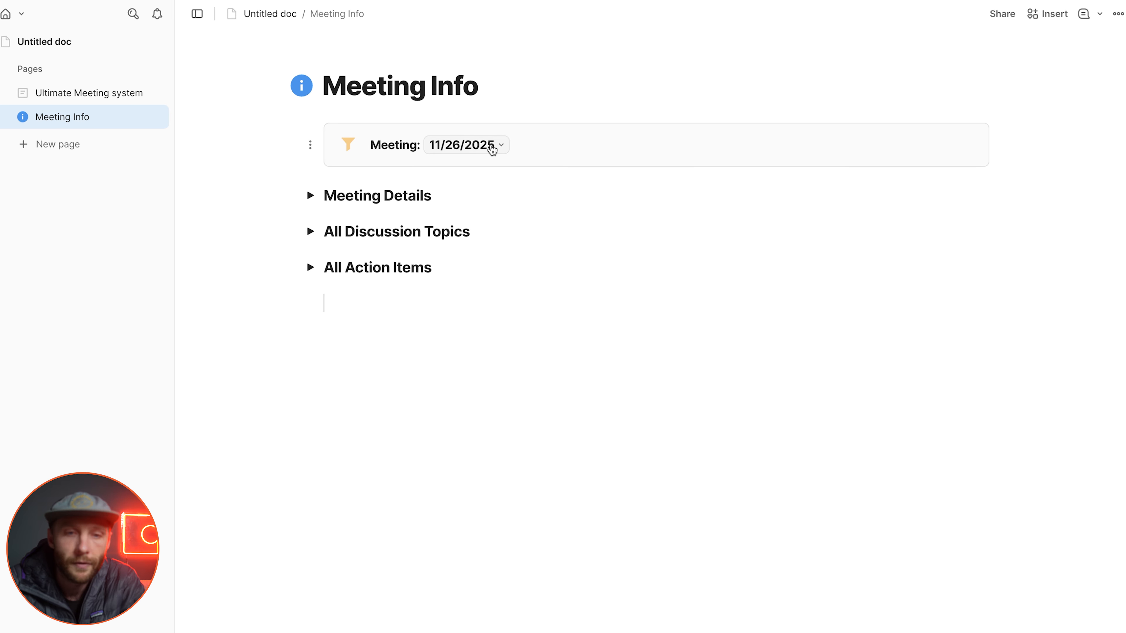
Step: Switch the meeting selector to 11/12/2025 and briefly check the Meeting Details section
click(494, 151)
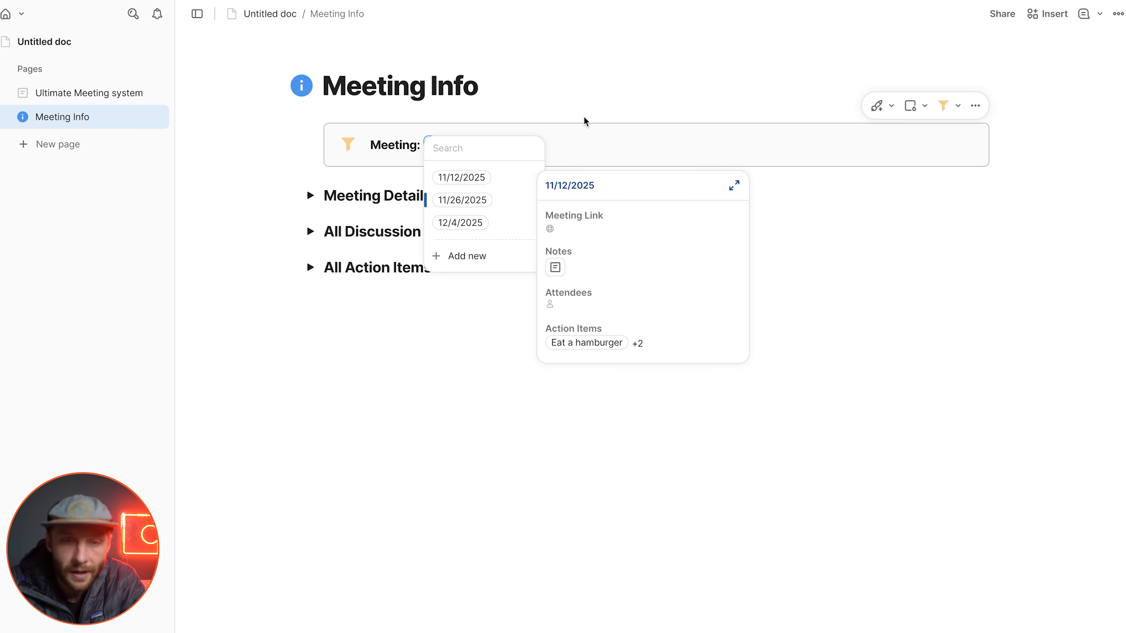
click(506, 180)
click(311, 196)
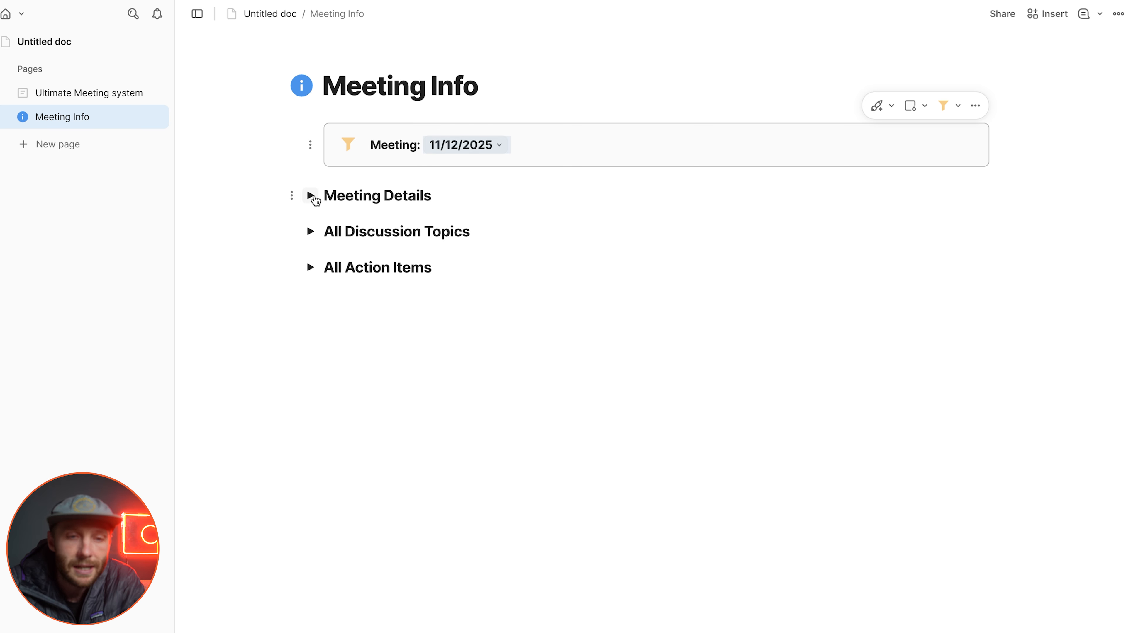
click(311, 196)
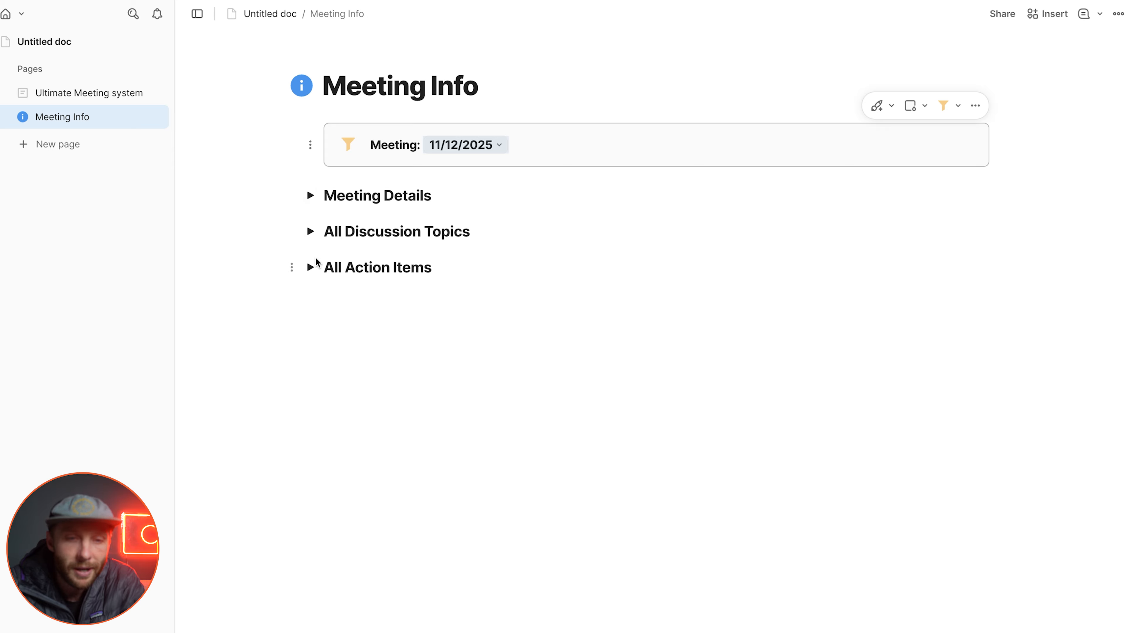
Step: Expand the All Discussion Topics and All Action Items sections to check the rows shown for the selected meeting
click(311, 231)
scroll(515, 206, down, 2)
drag(649, 221, 653, 327)
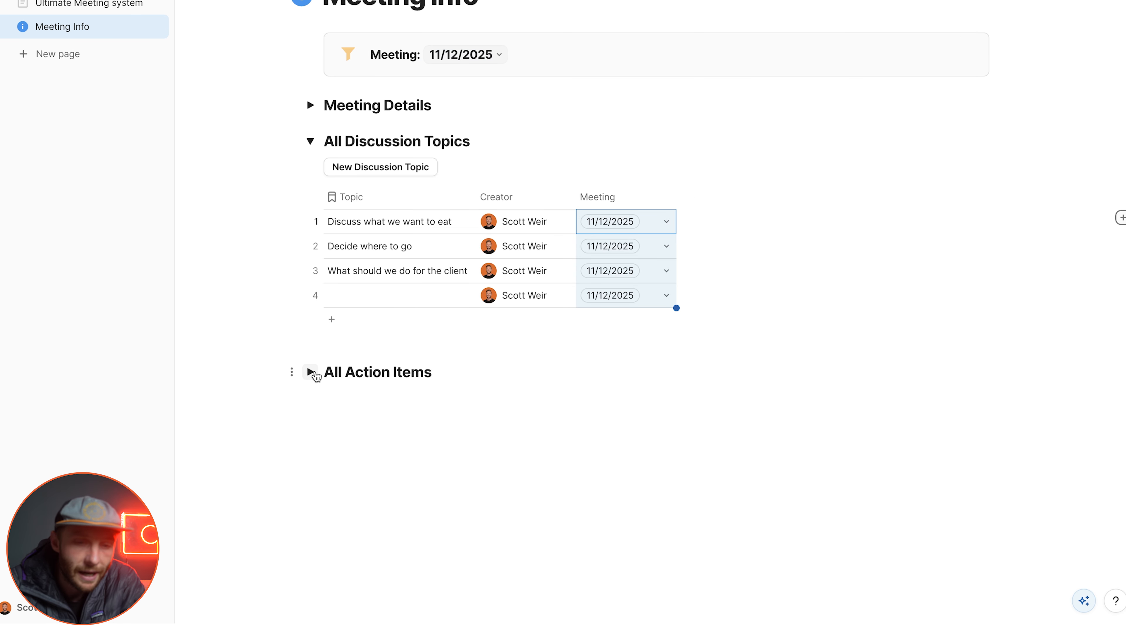
click(310, 372)
scroll(384, 394, down, 1)
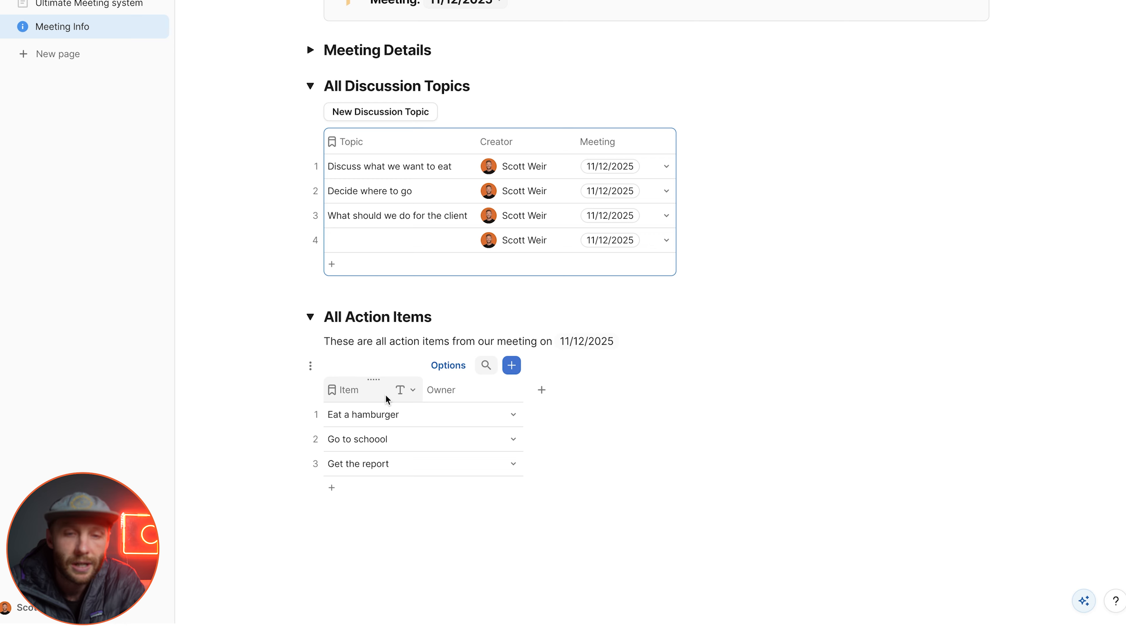